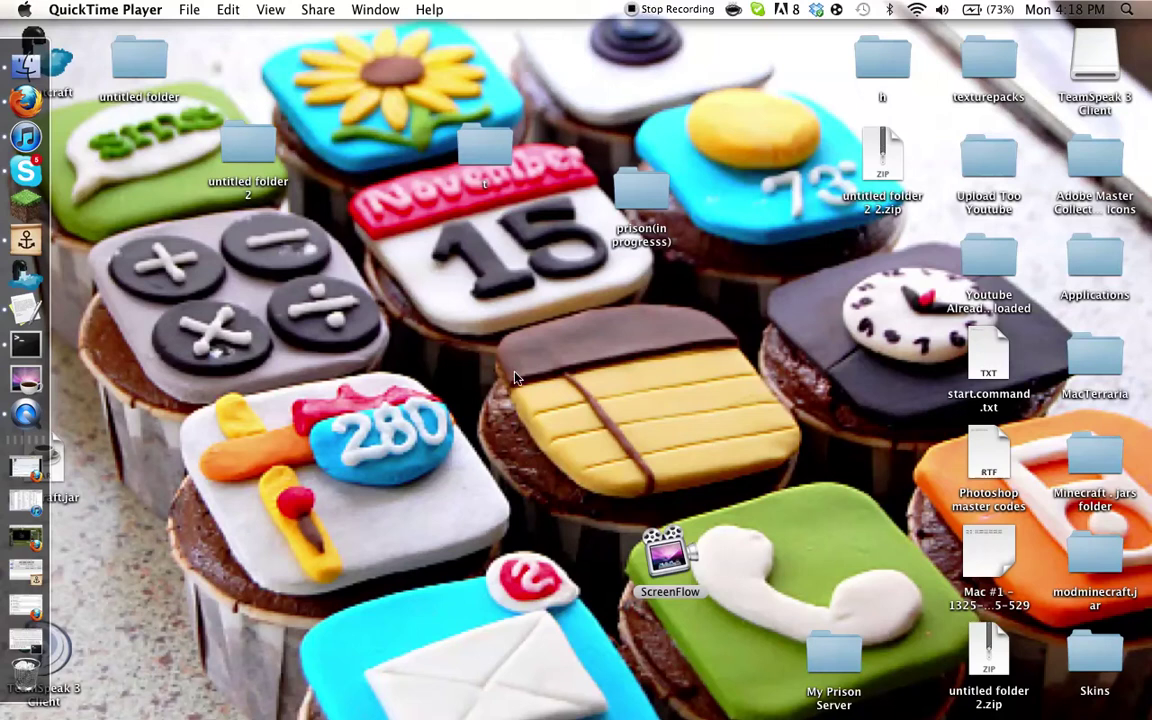
# Raise the volume and select 'untitled folder 2' on the desktop.
pyautogui.press('XF86AudioRaiseVolume')
pyautogui.moveTo(330, 113)
pyautogui.mouseDown()
pyautogui.moveTo(212, 150)
pyautogui.moveTo(210, 358)
pyautogui.mouseUp()
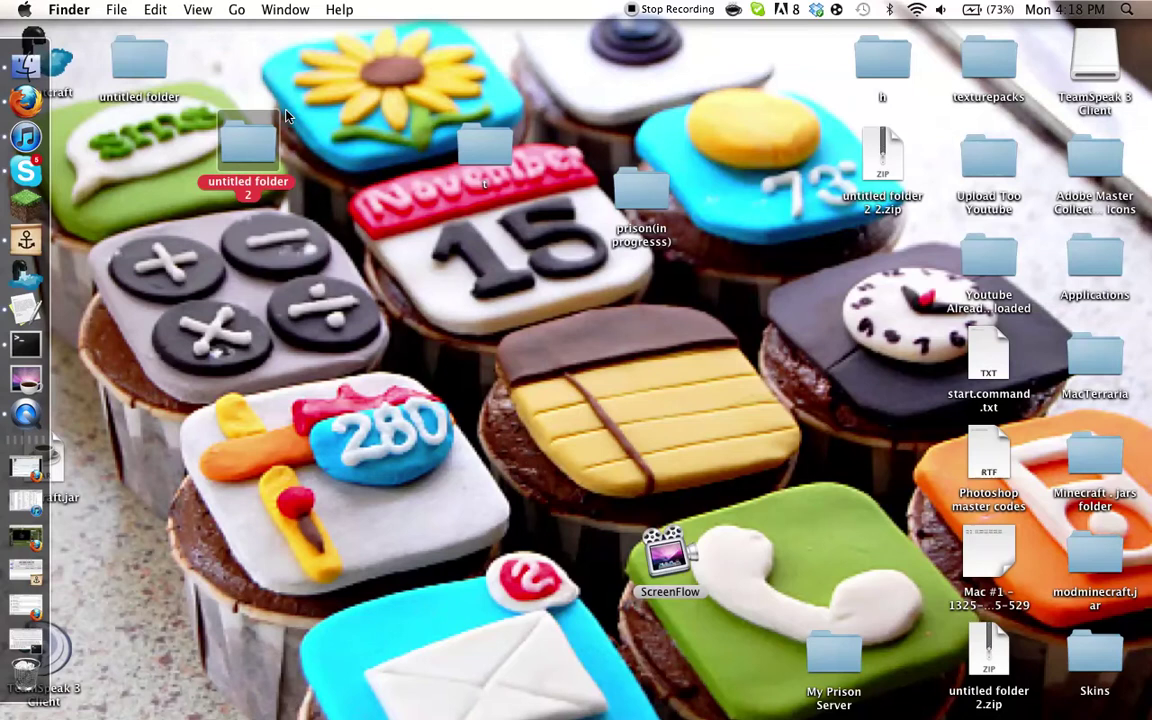
pyautogui.moveTo(266, 308)
pyautogui.mouseDown()
pyautogui.moveTo(185, 100)
pyautogui.moveTo(255, 52)
pyautogui.moveTo(300, 60)
pyautogui.moveTo(330, 237)
pyautogui.mouseUp()
pyautogui.click(247, 155)
# View and close untitled folder 2, then move ScreenFlow, prison, t and untitled folders rightward.
pyautogui.doubleClick(247, 150)
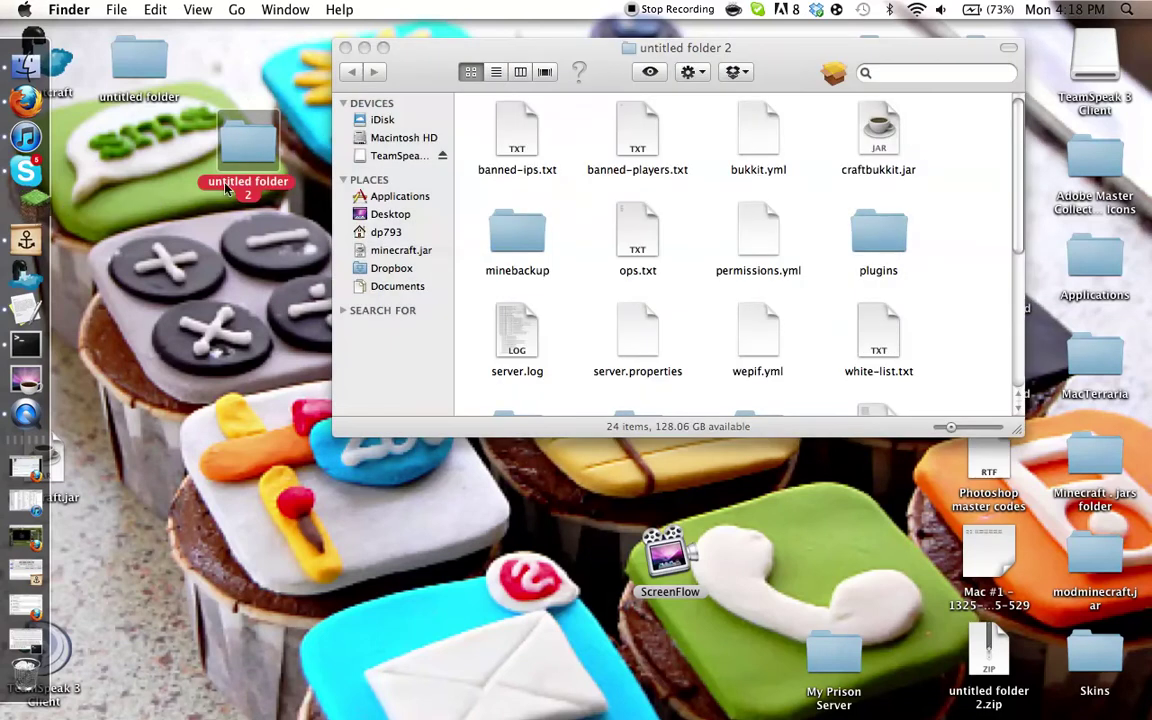
pyautogui.click(345, 48)
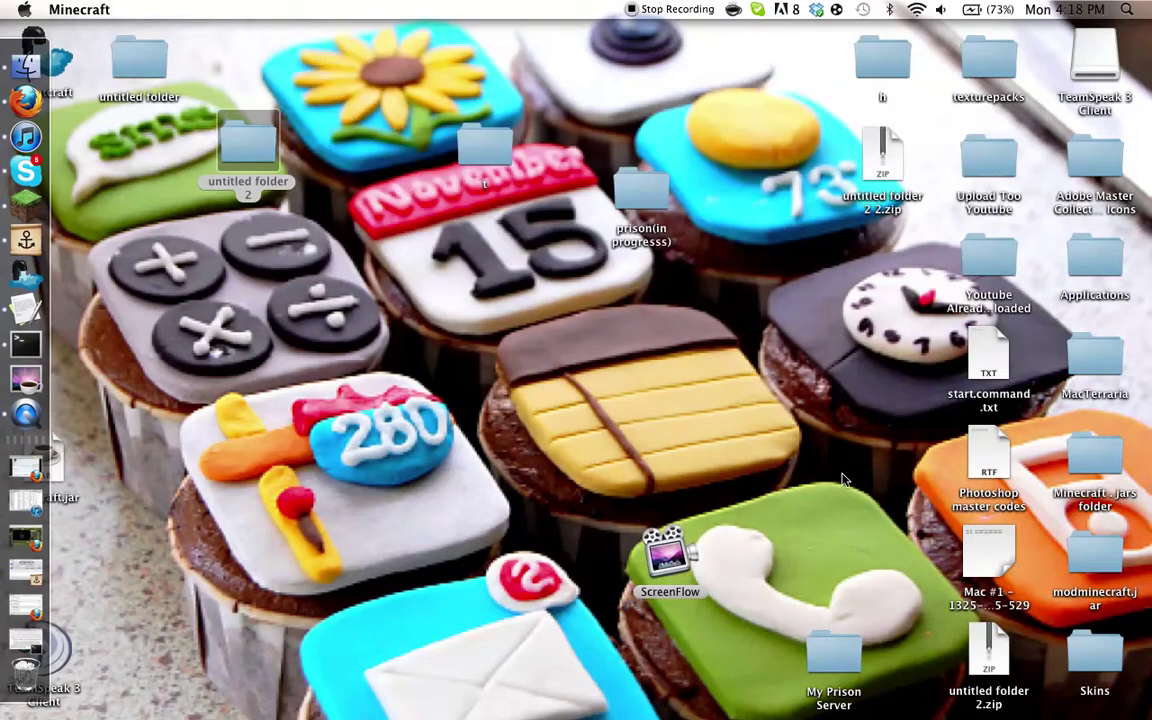
pyautogui.moveTo(661, 572); pyautogui.dragTo(824, 574)
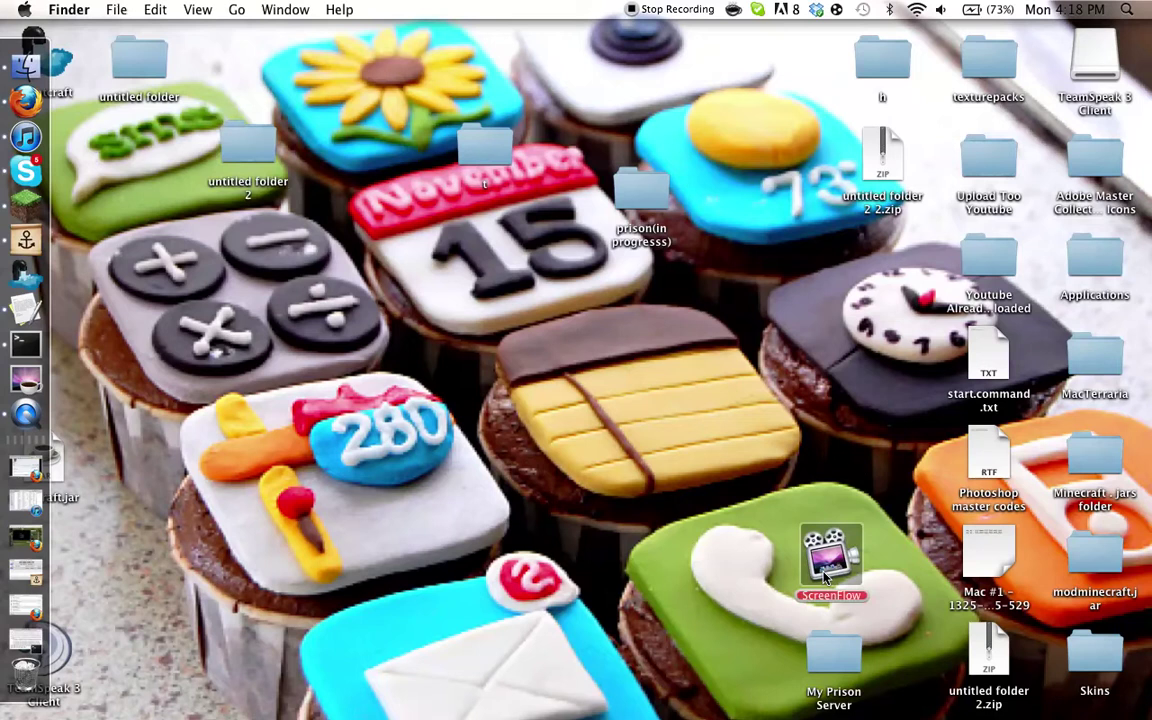
pyautogui.moveTo(639, 210)
pyautogui.mouseDown()
pyautogui.moveTo(688, 235)
pyautogui.moveTo(876, 272)
pyautogui.mouseUp()
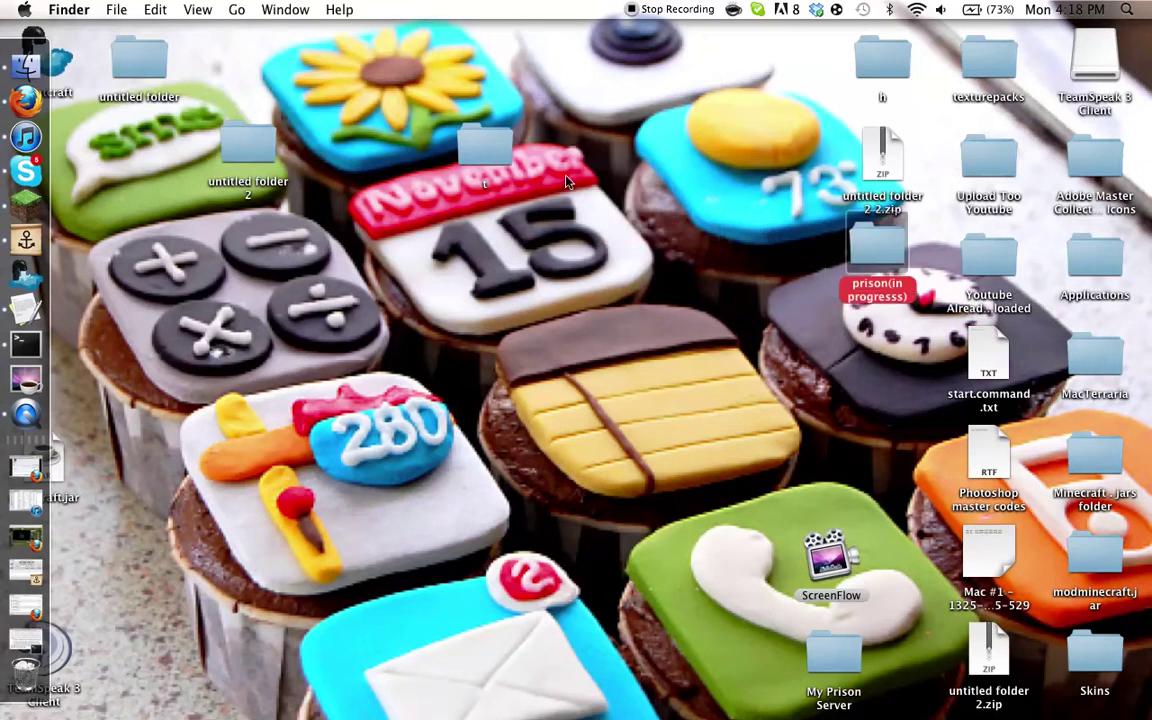
pyautogui.moveTo(490, 148); pyautogui.dragTo(900, 358)
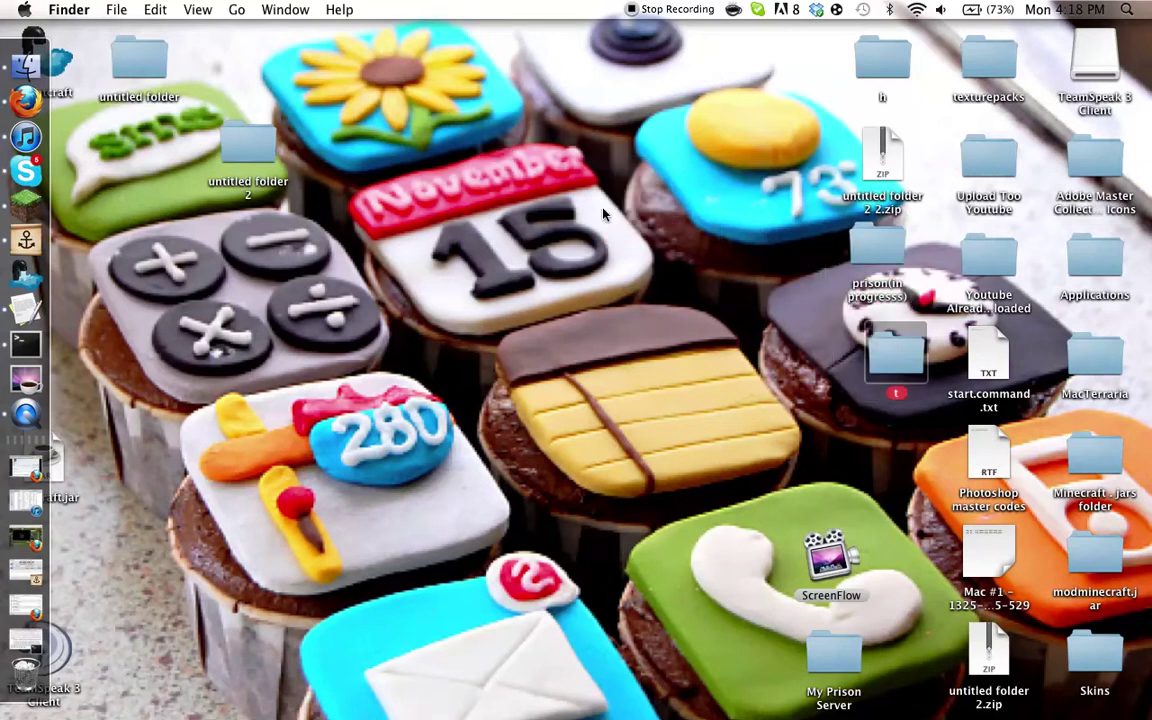
pyautogui.moveTo(137, 67)
pyautogui.mouseDown()
pyautogui.moveTo(777, 381)
pyautogui.moveTo(790, 420)
pyautogui.mouseUp()
pyautogui.rightClick(750, 397)
# Arrange desktop icons by name, log in to Minecraft Launcher and maximize its window.
pyautogui.moveTo(950, 525)
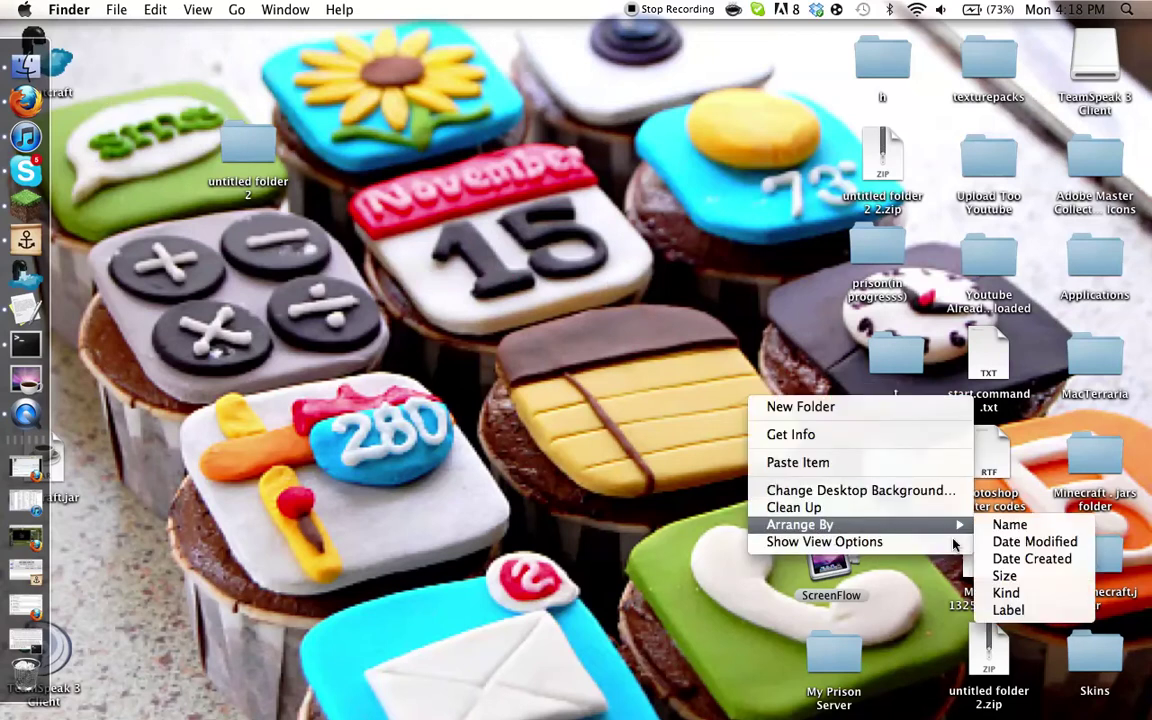
pyautogui.click(1038, 524)
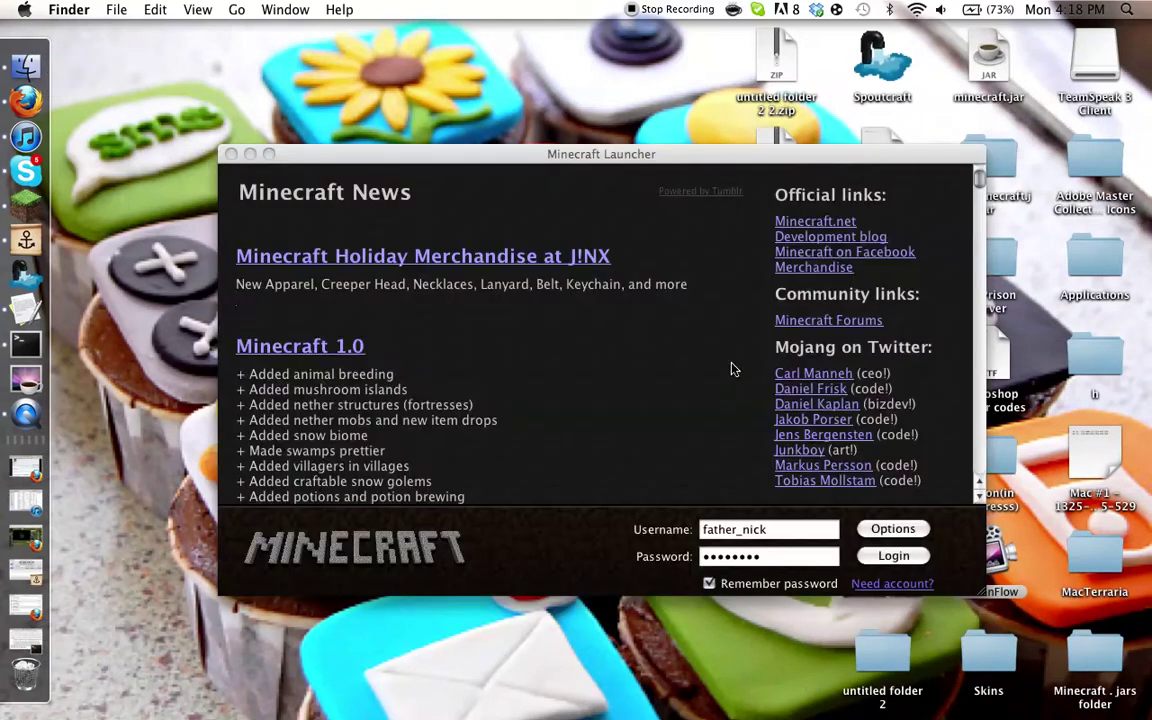
pyautogui.click(900, 556)
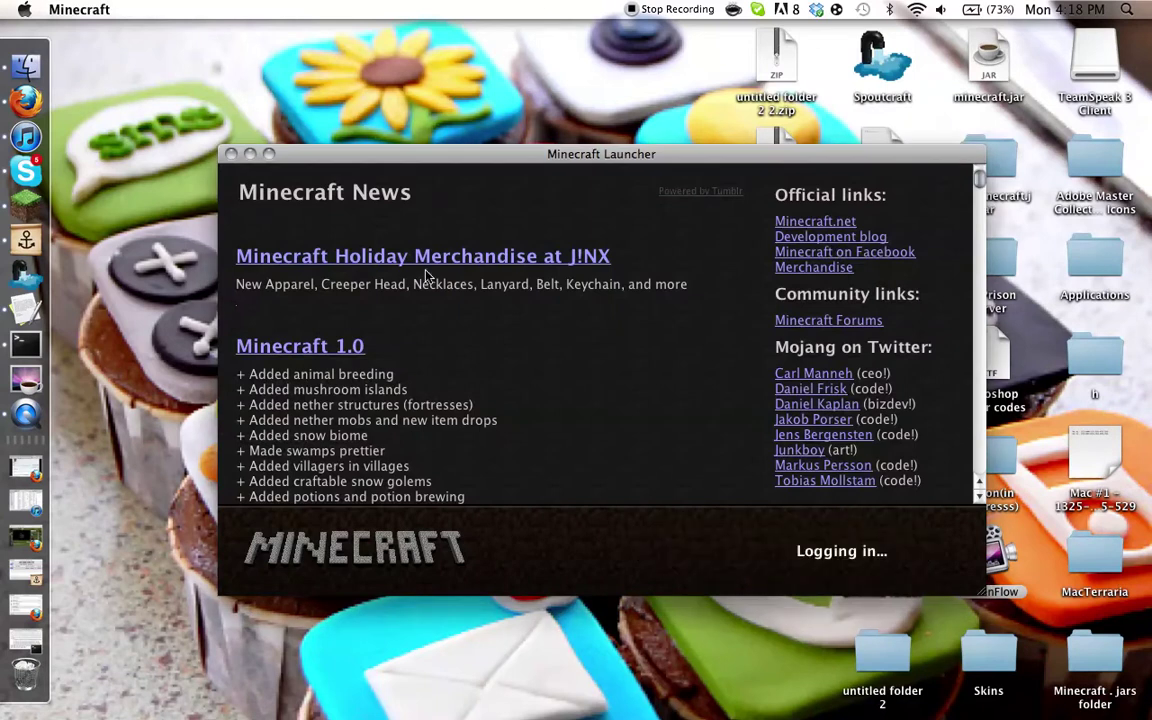
pyautogui.click(268, 155)
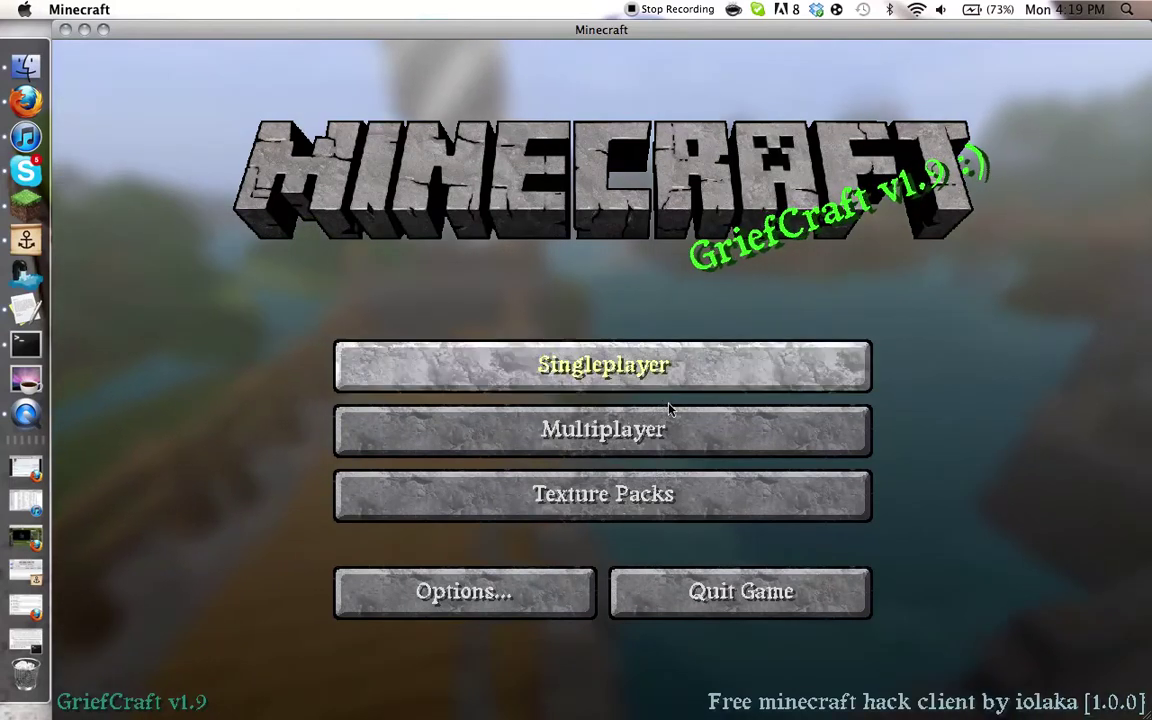
# Change the unreachable multiplayer server's port to 25566 and join that server.
pyautogui.click(676, 432)
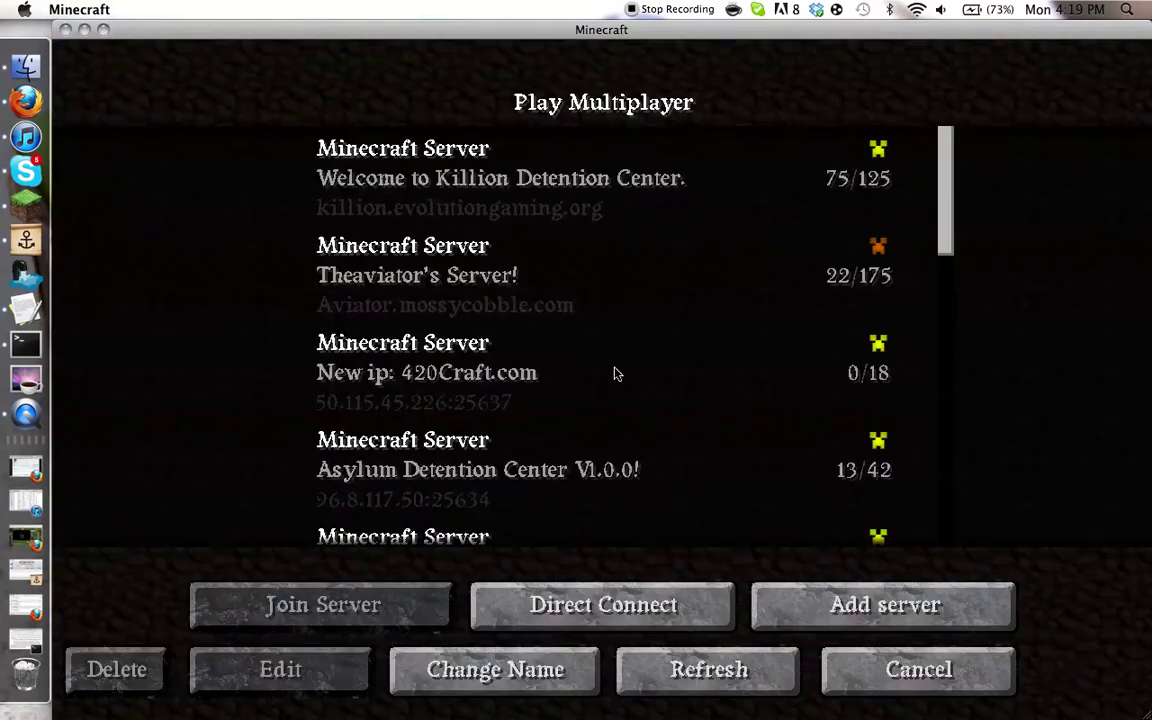
pyautogui.scroll(-1, 614, 372)
pyautogui.scroll(-10, 614, 372)
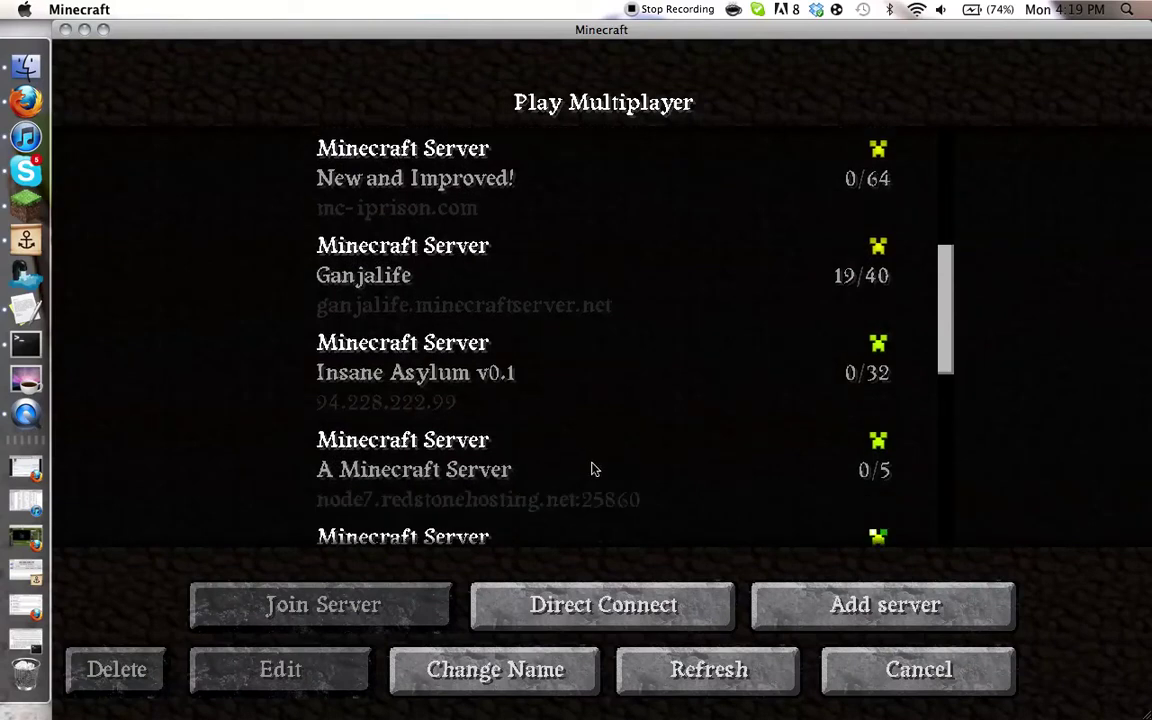
pyautogui.scroll(-3, 595, 468)
pyautogui.click(517, 414)
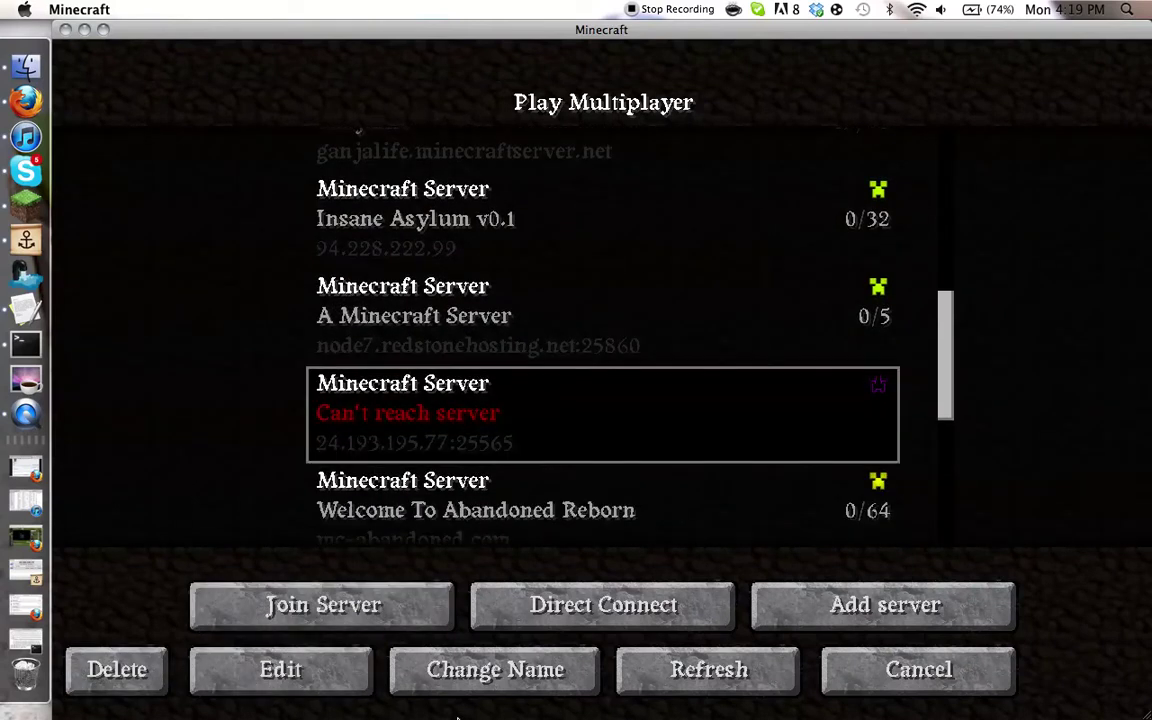
pyautogui.click(330, 680)
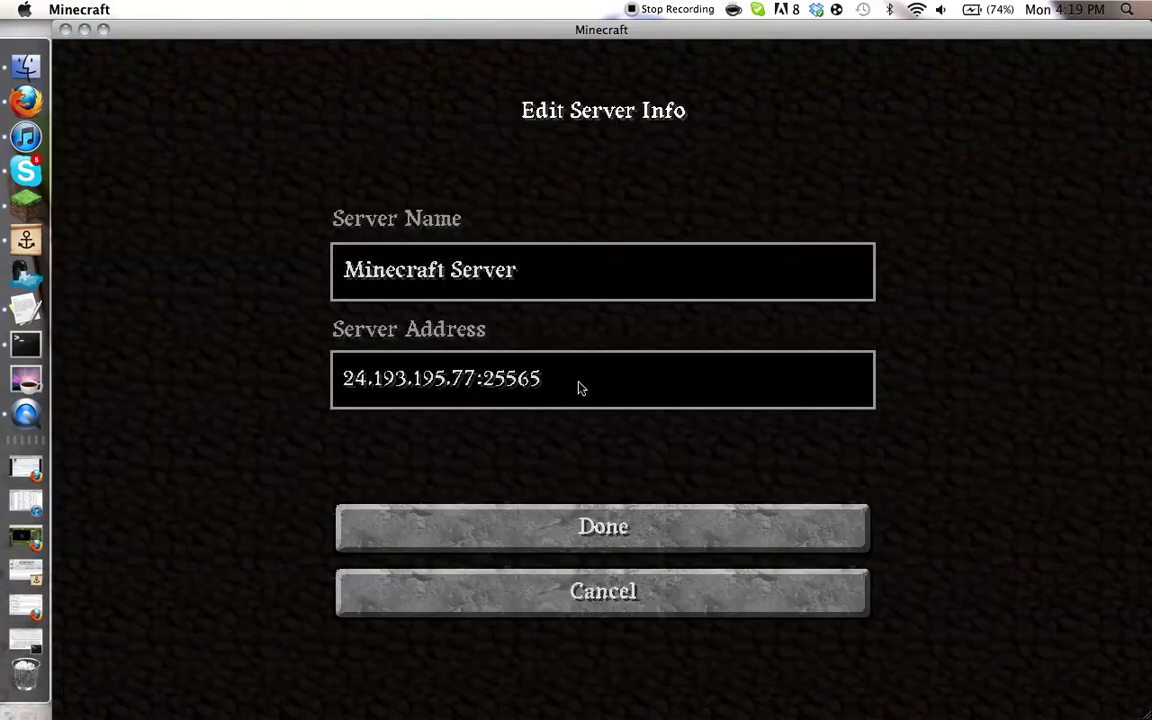
pyautogui.click(545, 516)
pyautogui.scroll(-10, 576, 447)
pyautogui.scroll(-2, 573, 447)
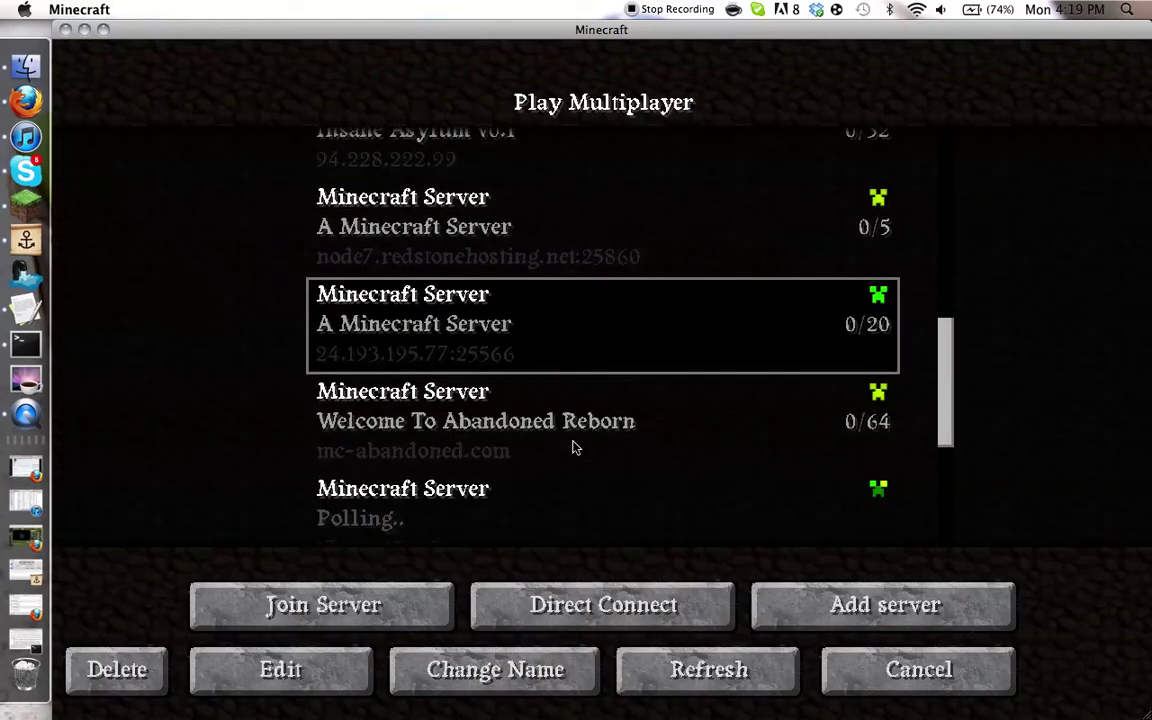
pyautogui.doubleClick(545, 321)
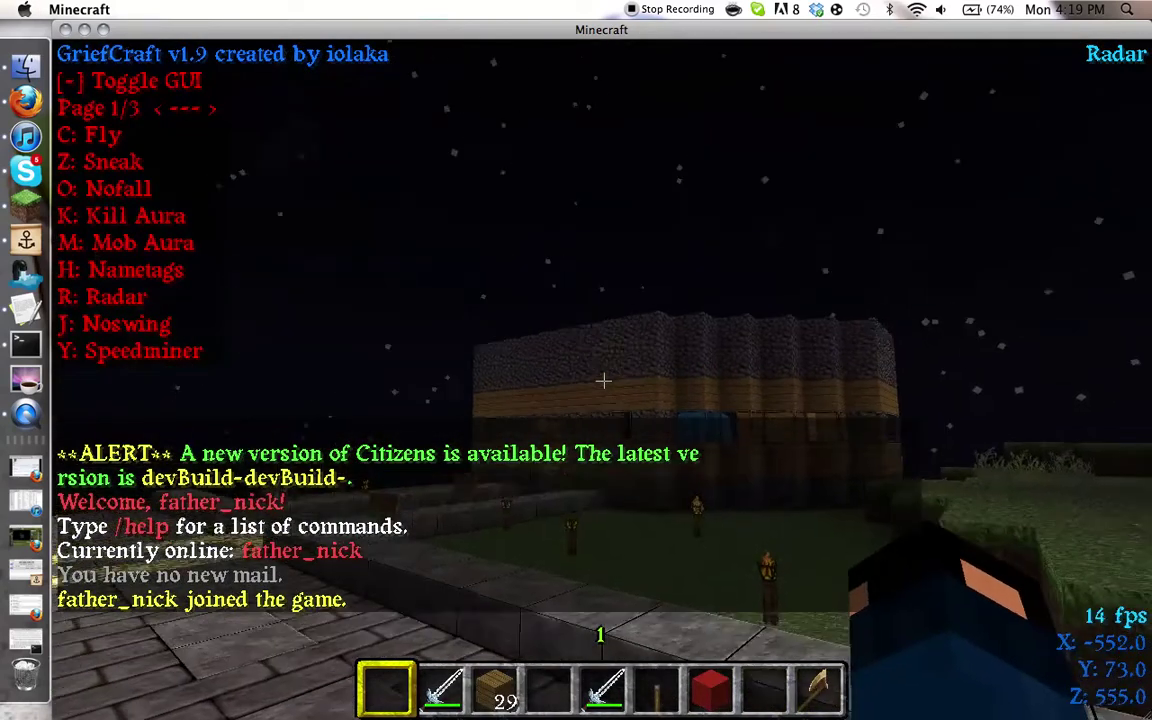
# Send a chat greeting and walk past the pond and stone wall toward the lit buildings.
pyautogui.press('t')
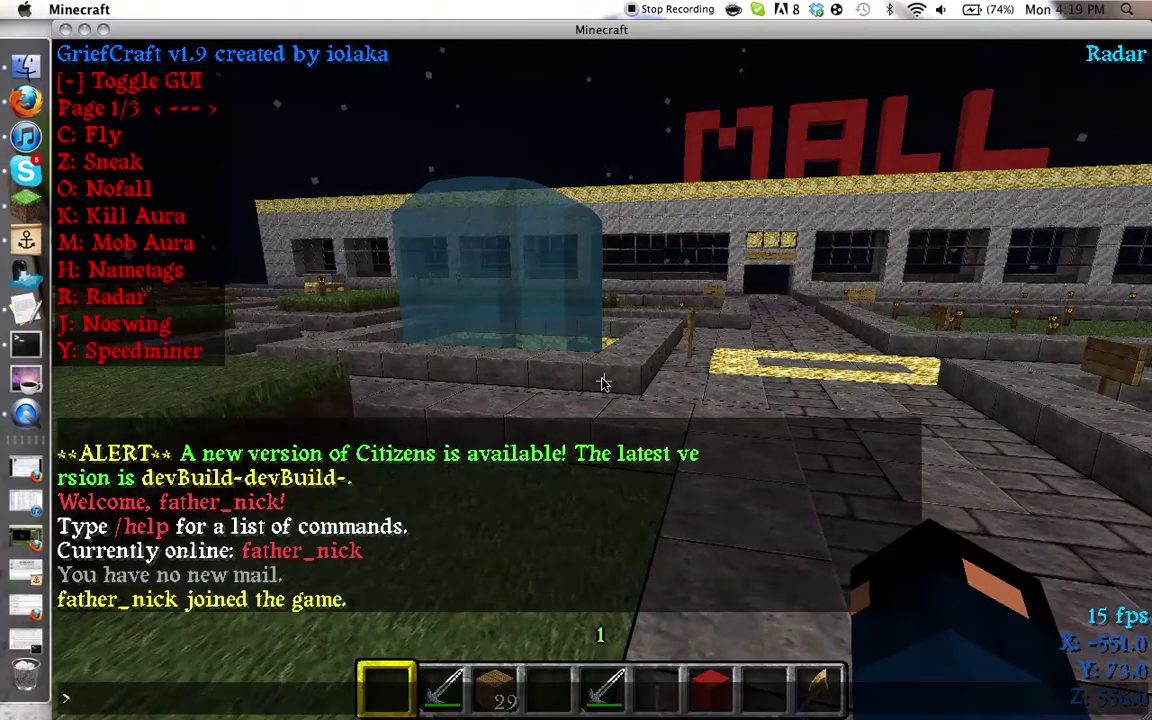
pyautogui.write('hoi')
pyautogui.press('Return')
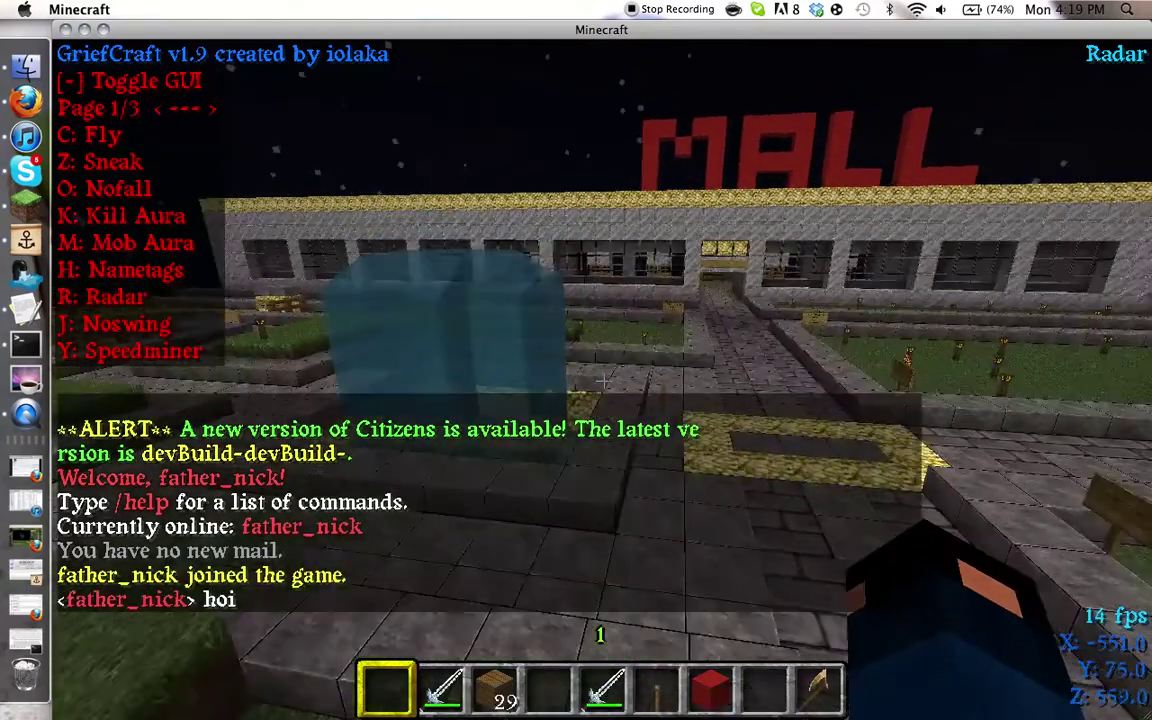
pyautogui.press('w')
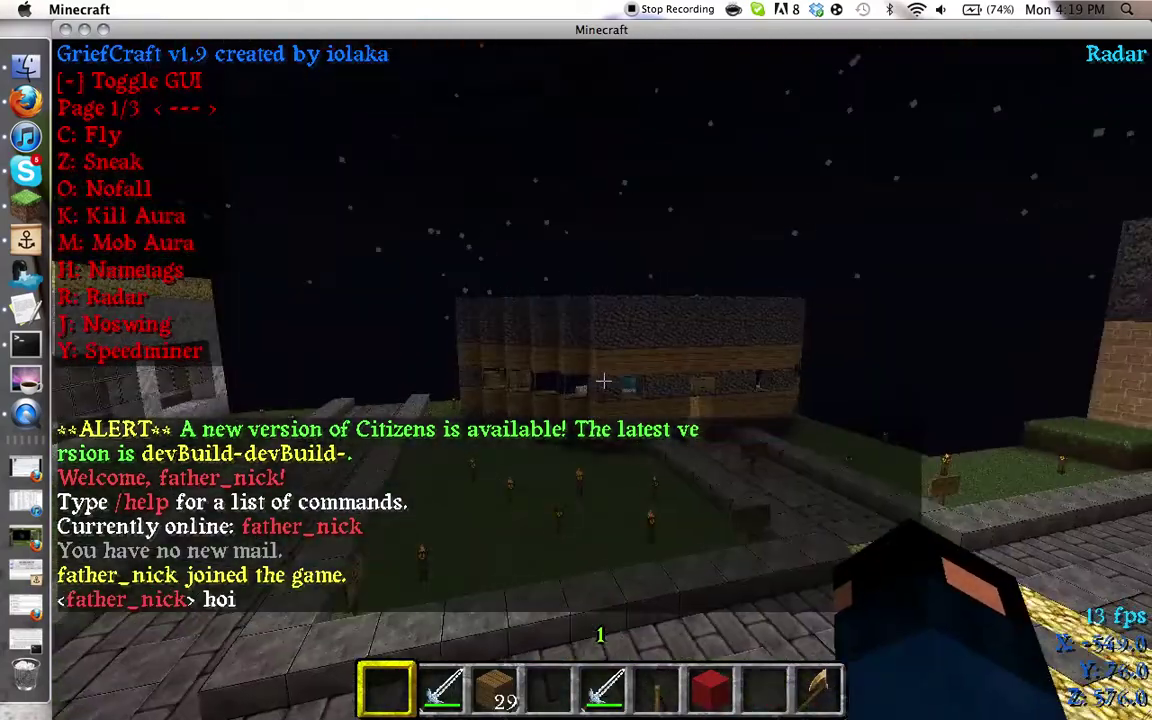
pyautogui.press('w')
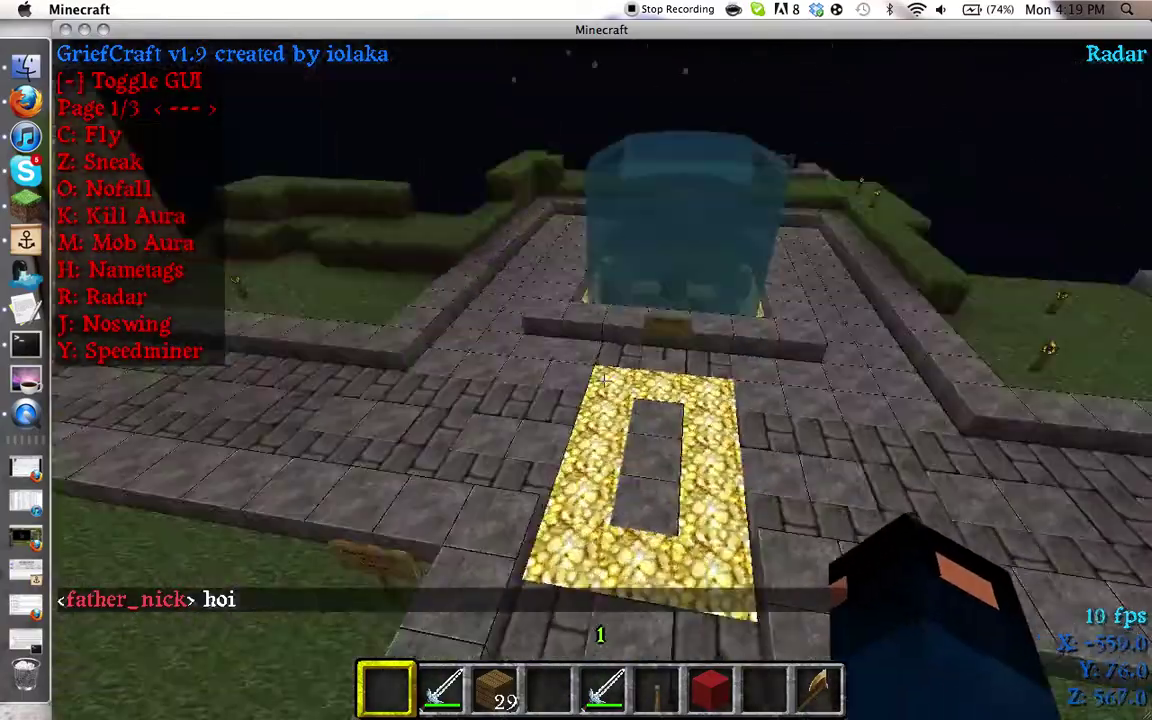
pyautogui.press('w')
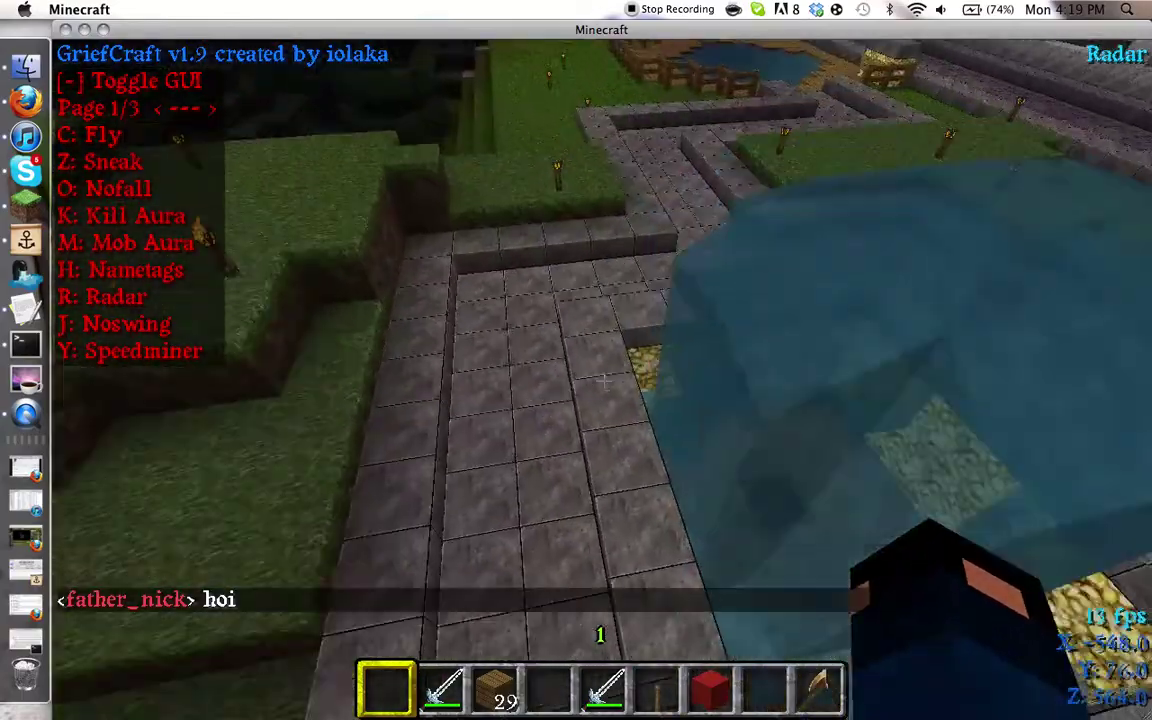
pyautogui.press('w')
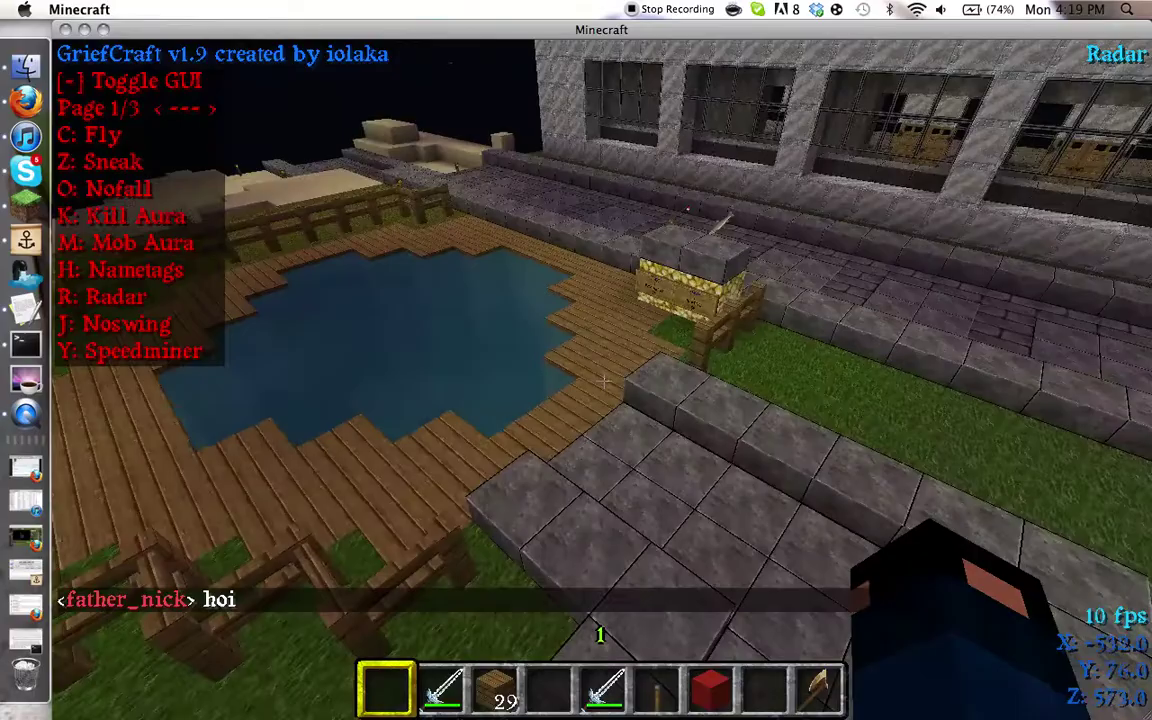
pyautogui.press('w')
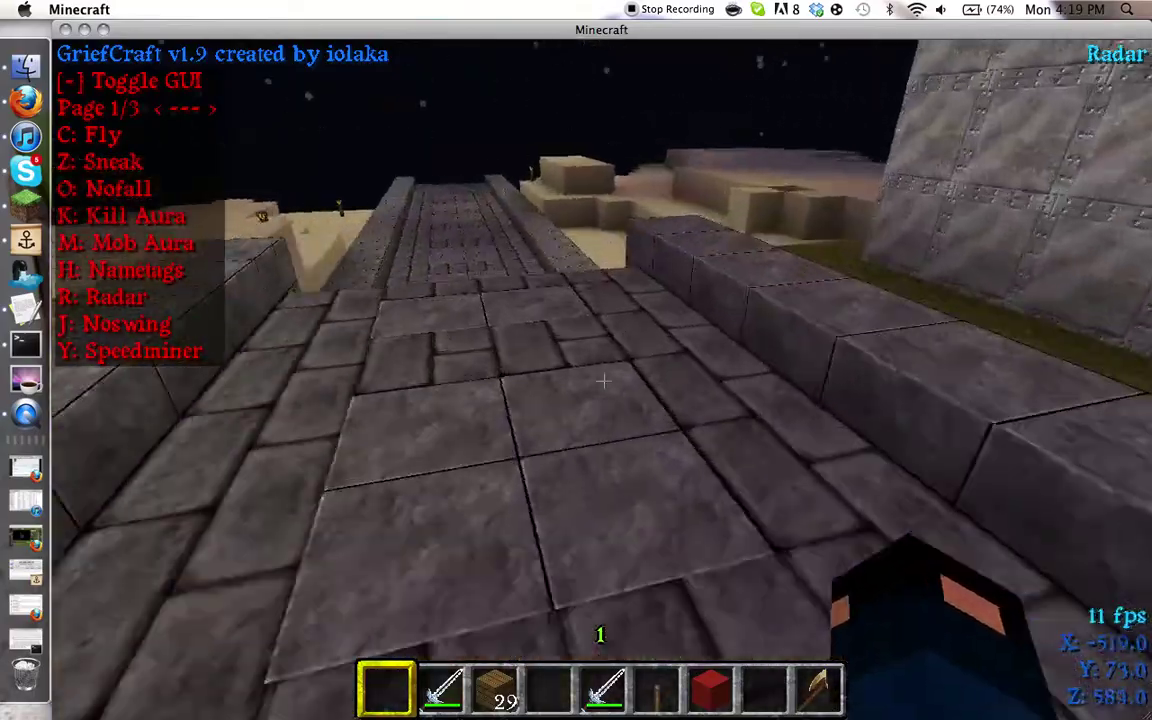
pyautogui.press('w')
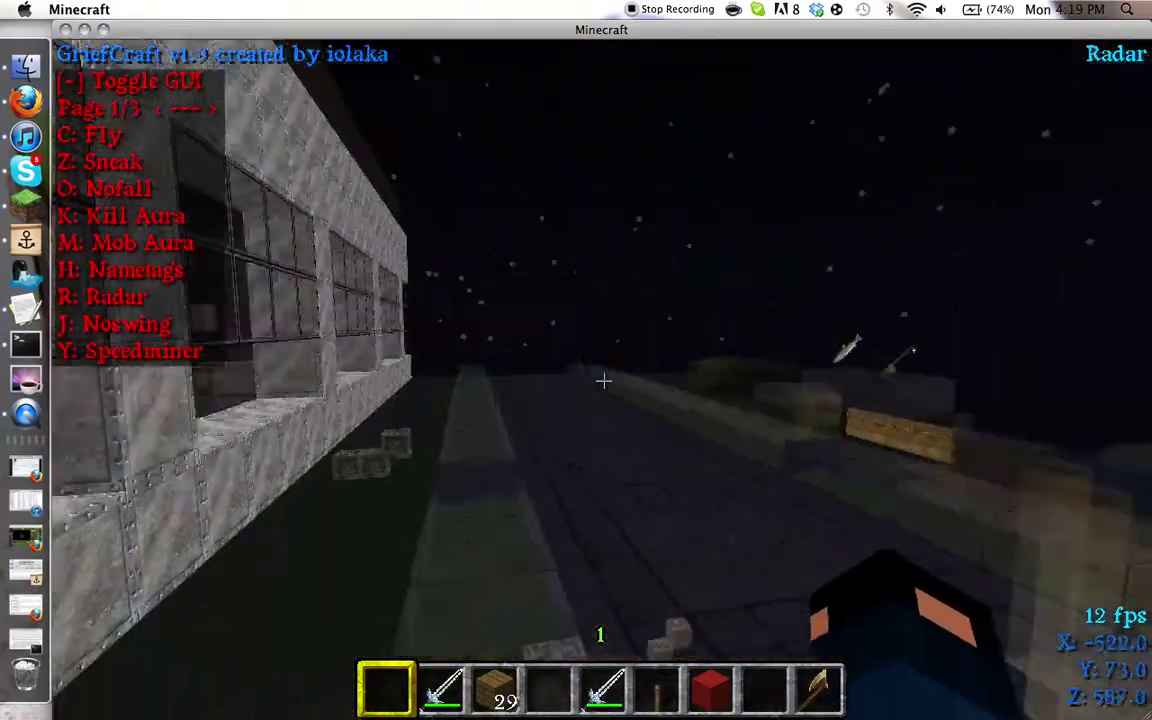
pyautogui.press('w')
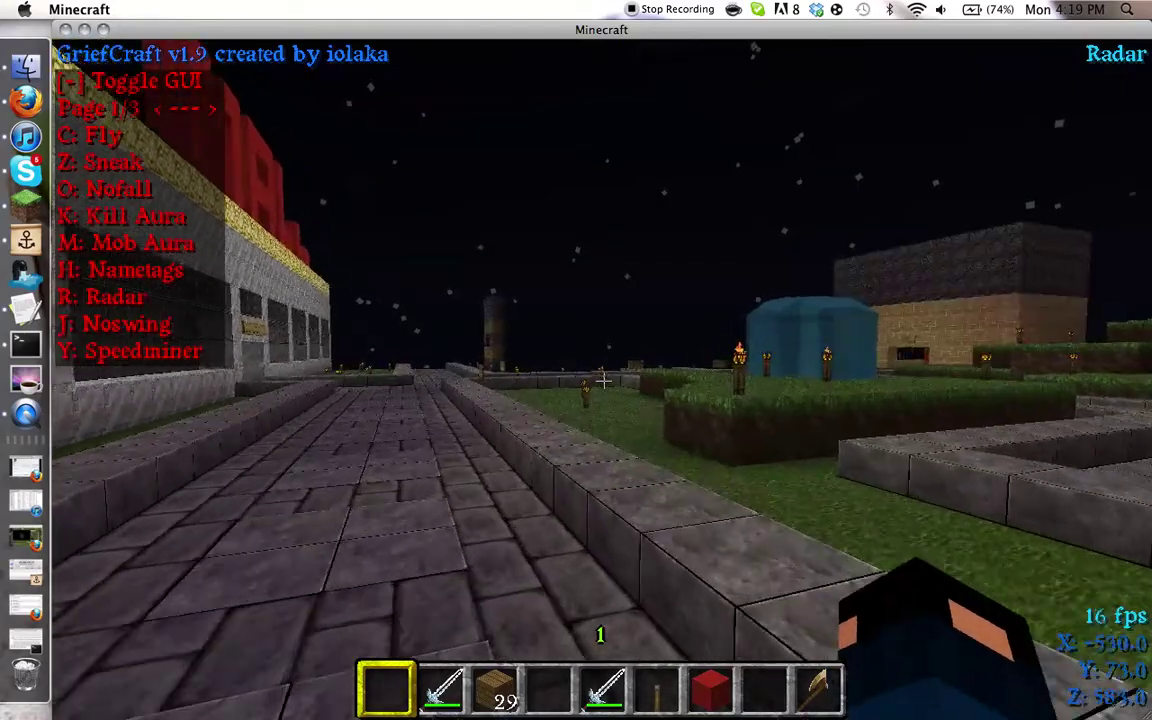
# Walk to the brick building, toggle X-ray on and off, face the MALL and pause.
pyautogui.press('w')
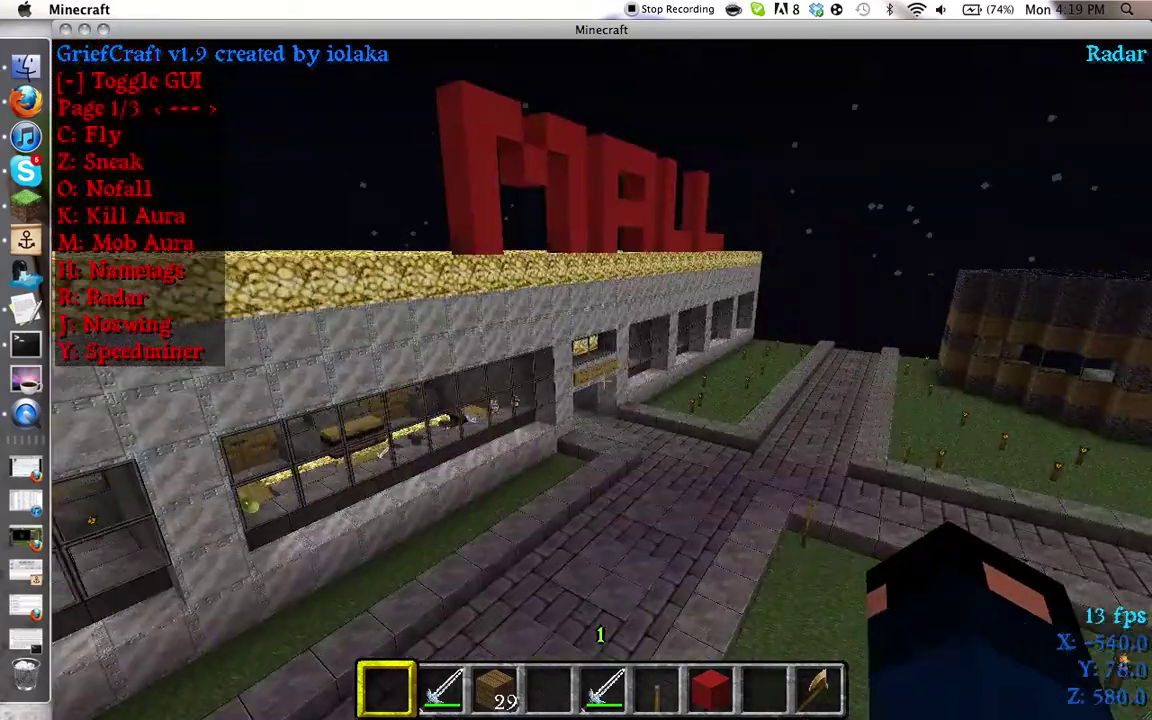
pyautogui.press('w')
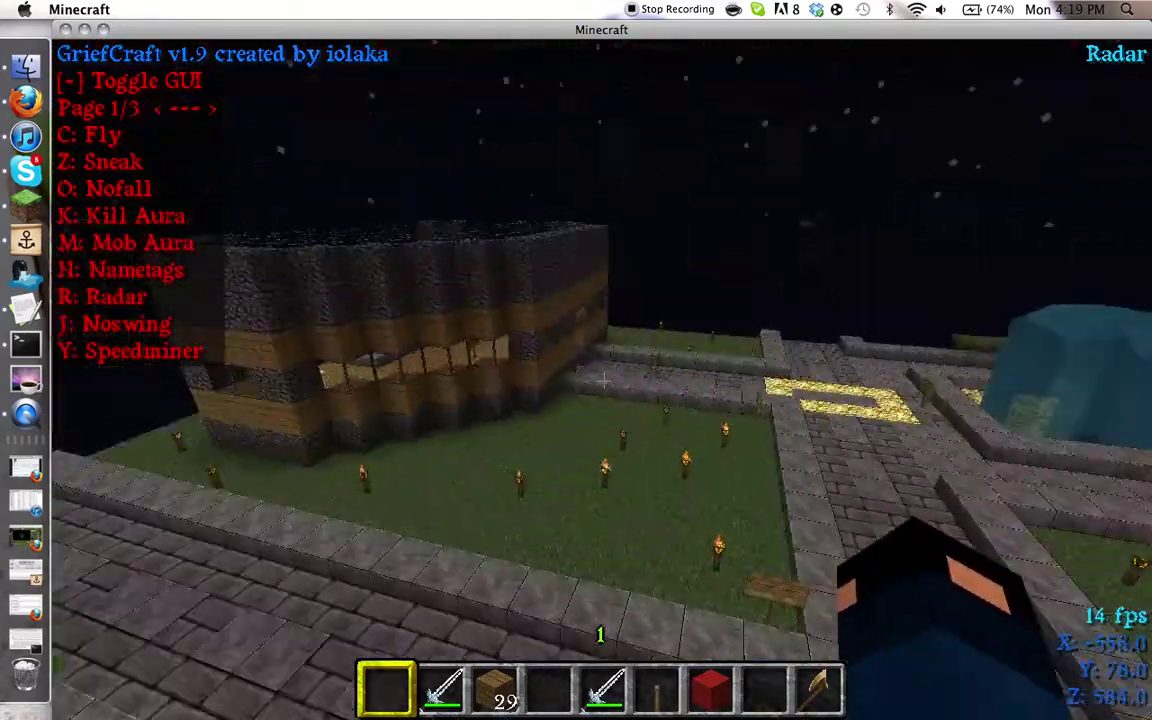
pyautogui.press('w')
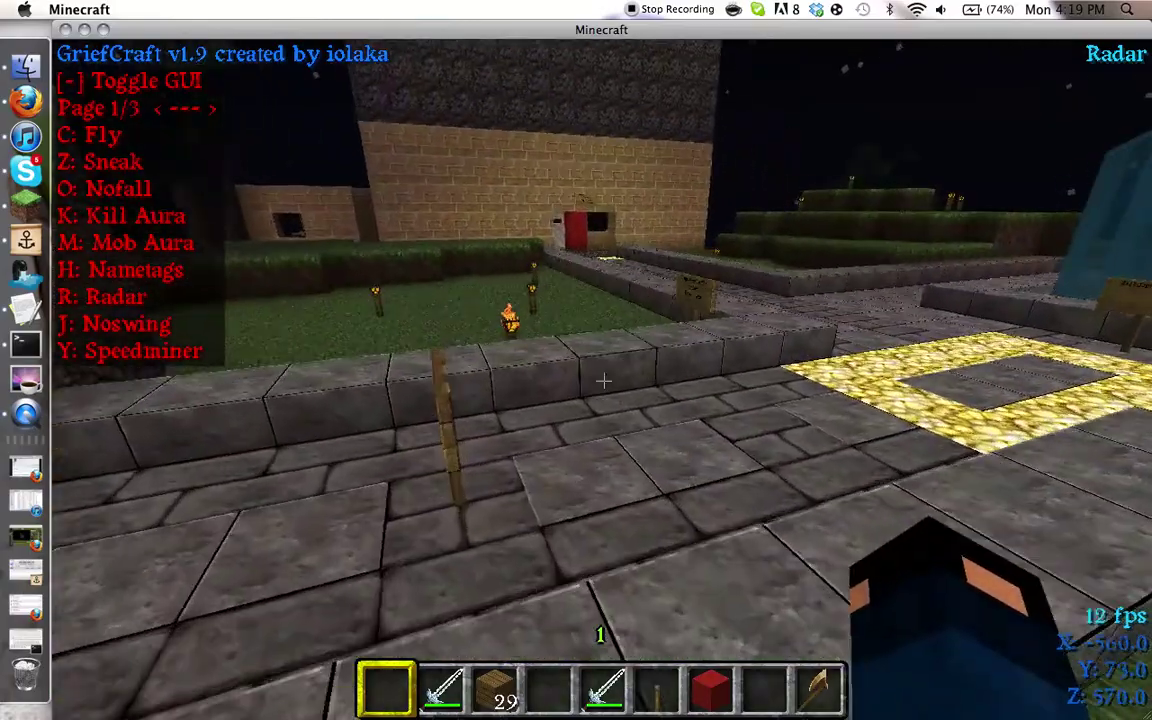
pyautogui.press('w')
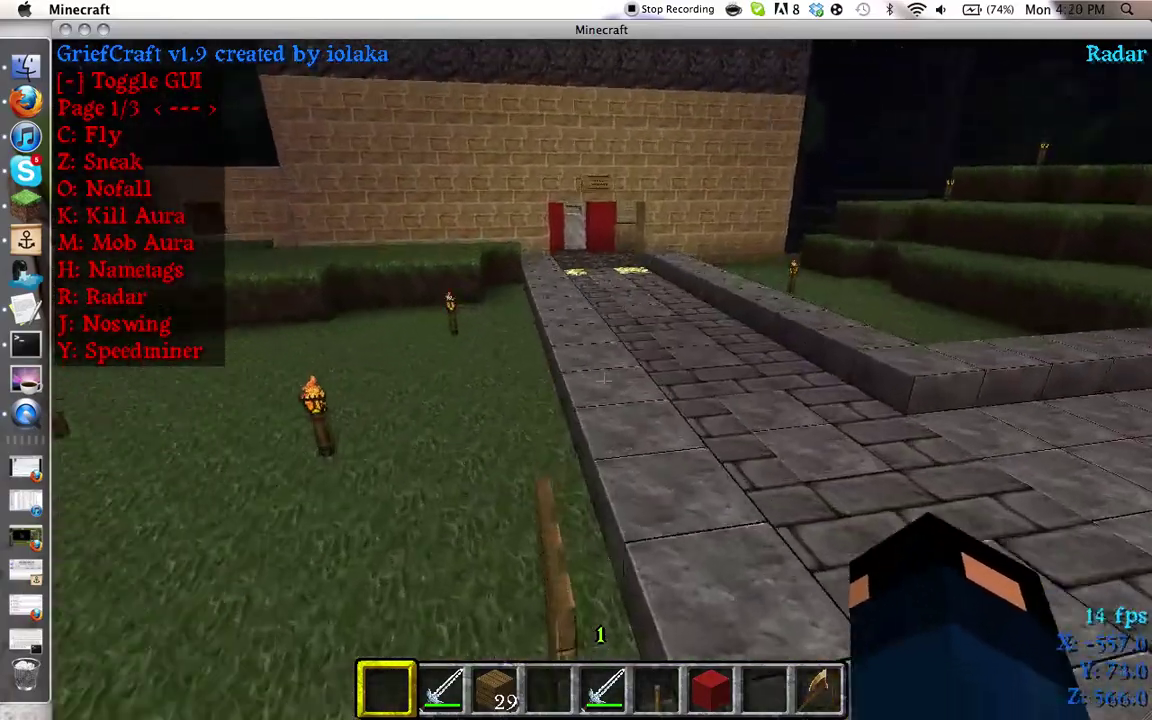
pyautogui.press('x')
pyautogui.press('w')
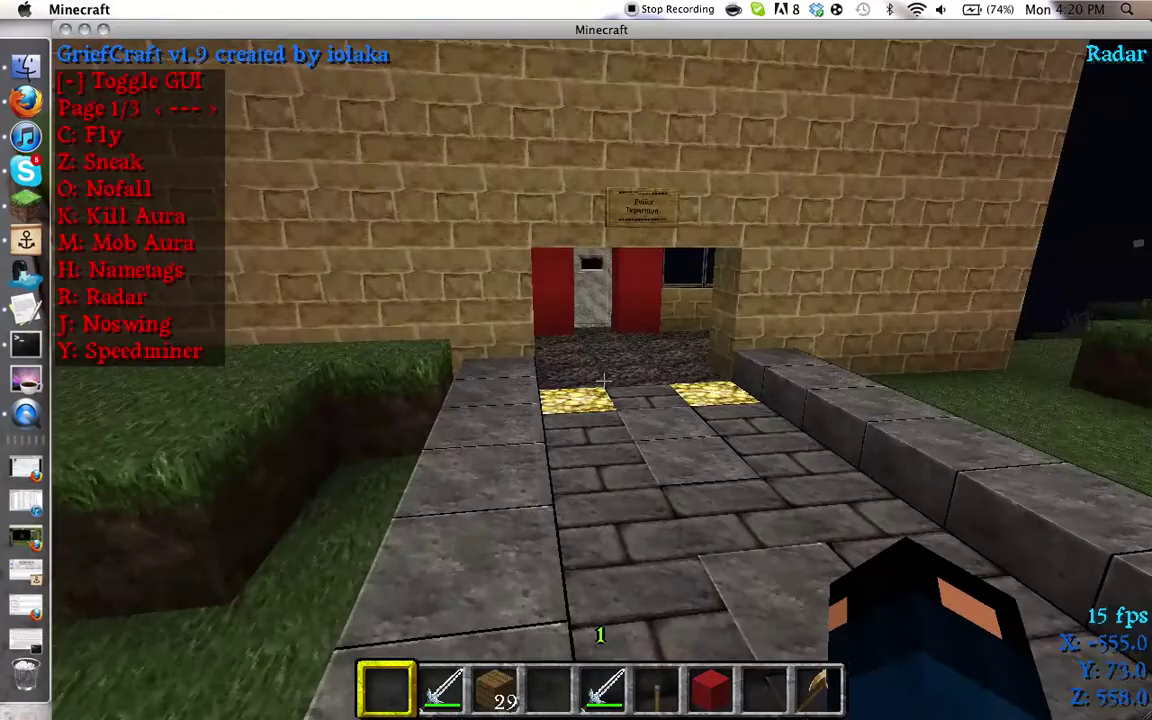
pyautogui.press('w')
pyautogui.press('x')
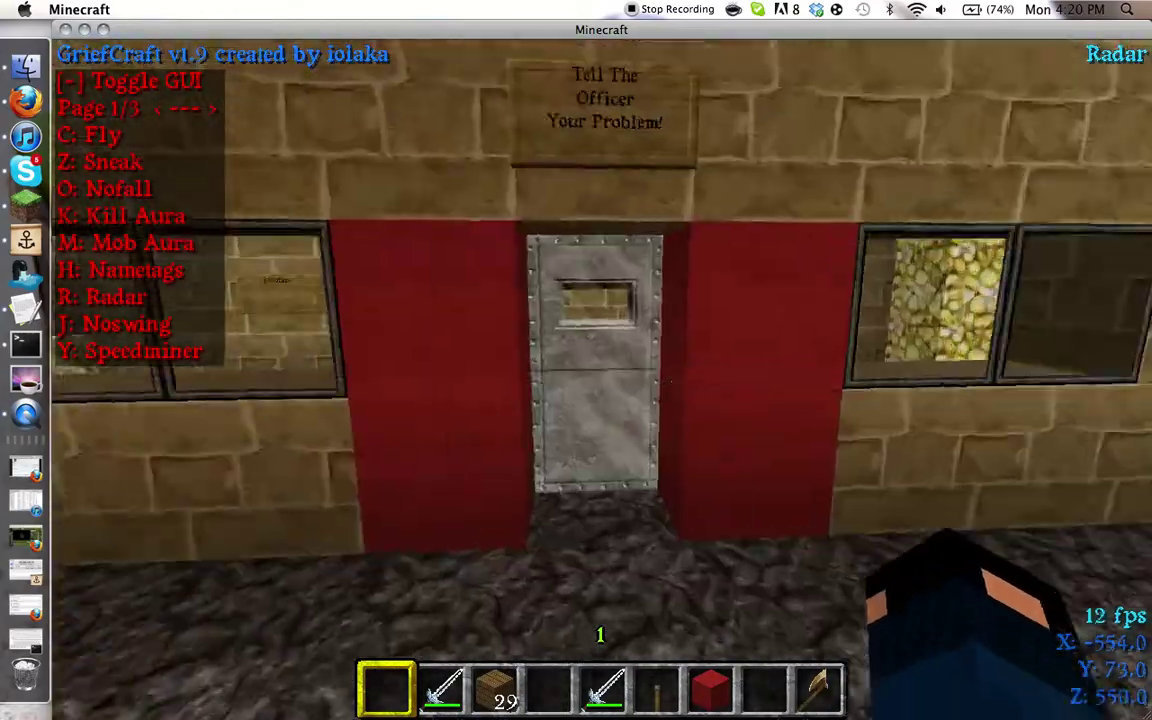
pyautogui.press('w')
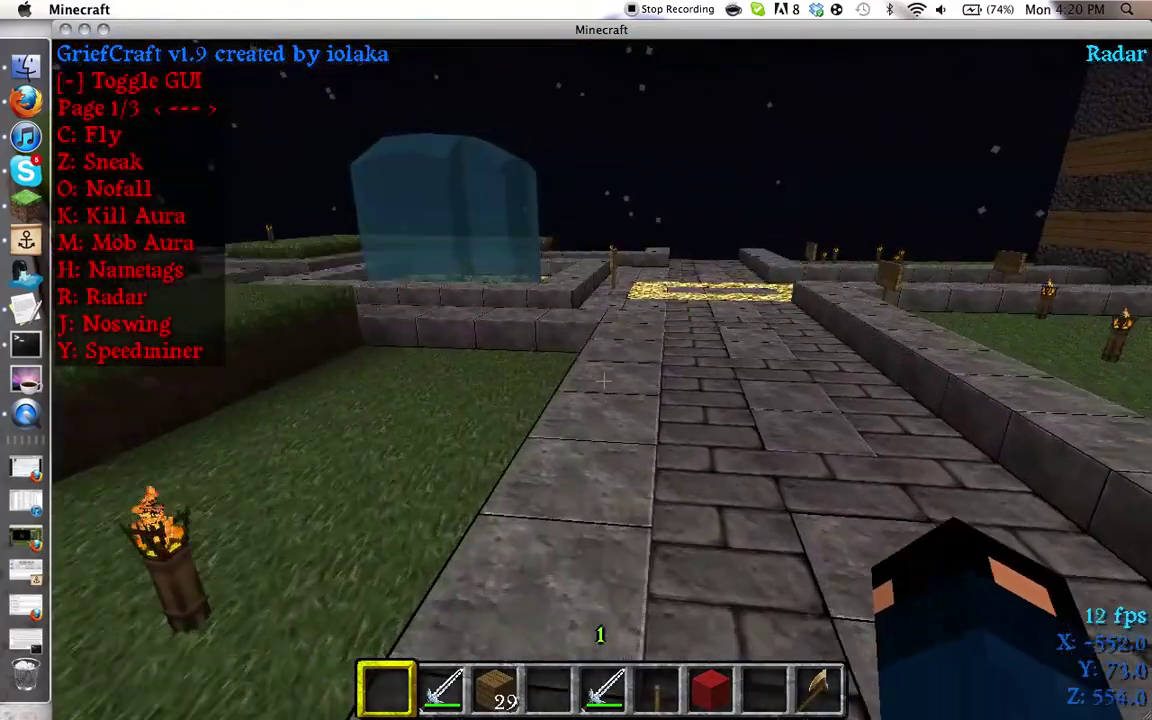
pyautogui.press('w')
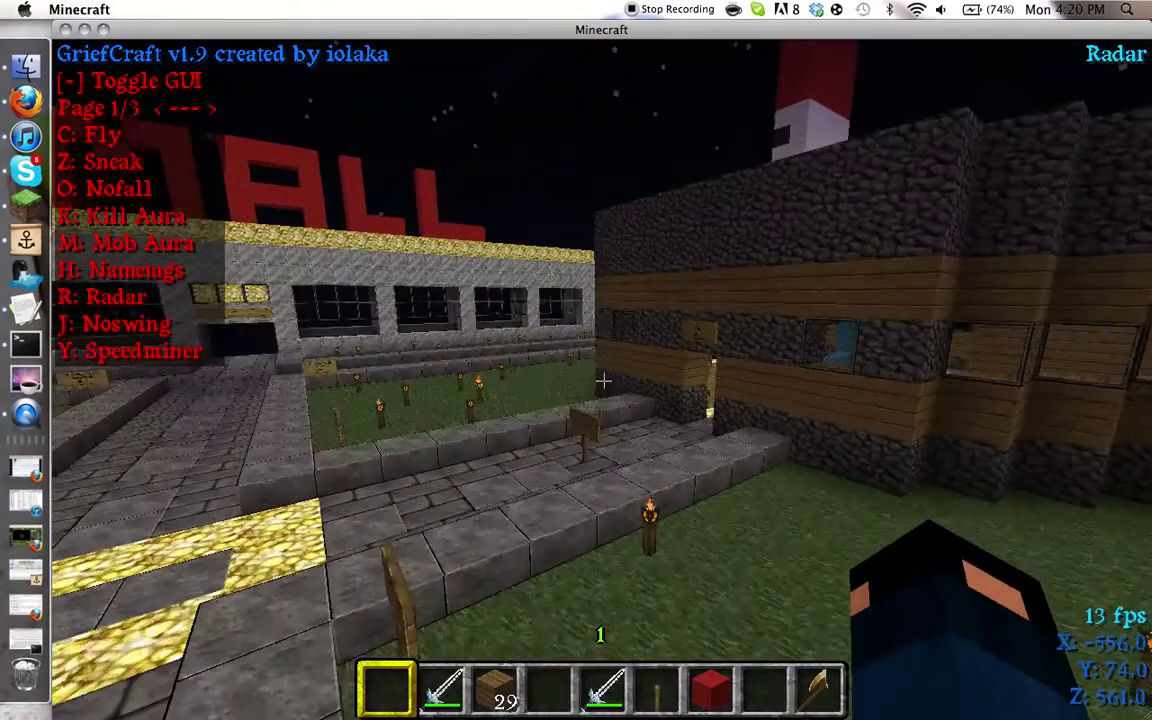
pyautogui.press('Escape')
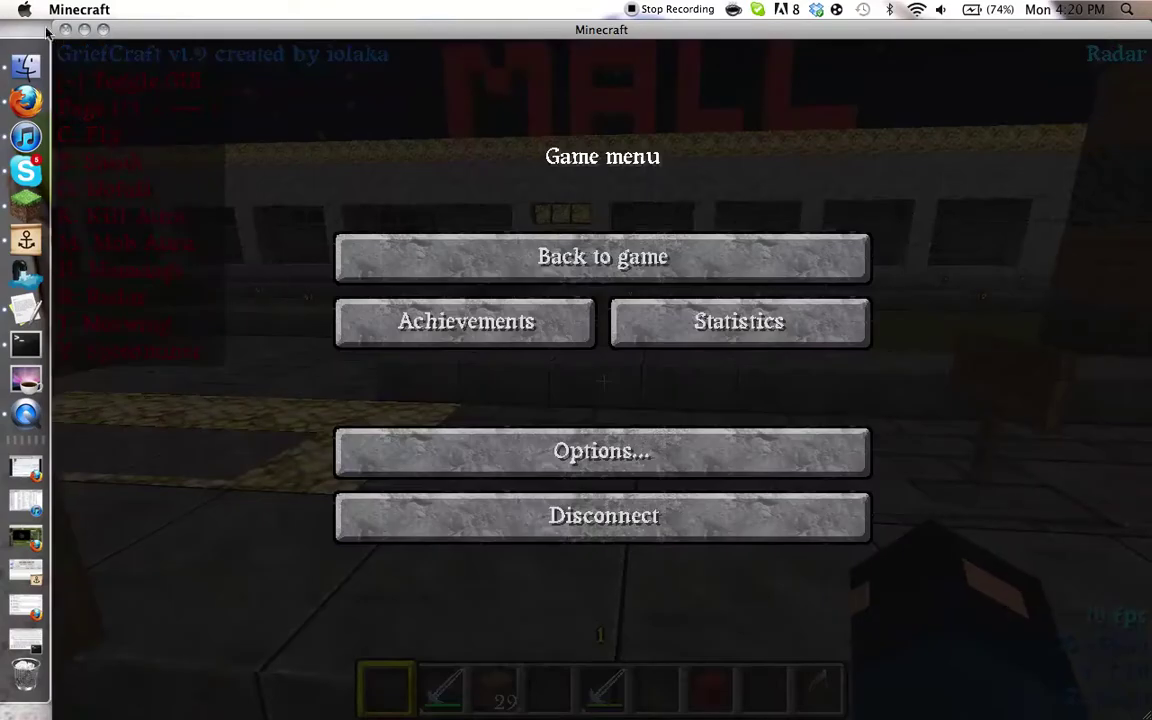
# Minimize Minecraft, move untitled folder 2 to the top-left and open it.
pyautogui.click(83, 29)
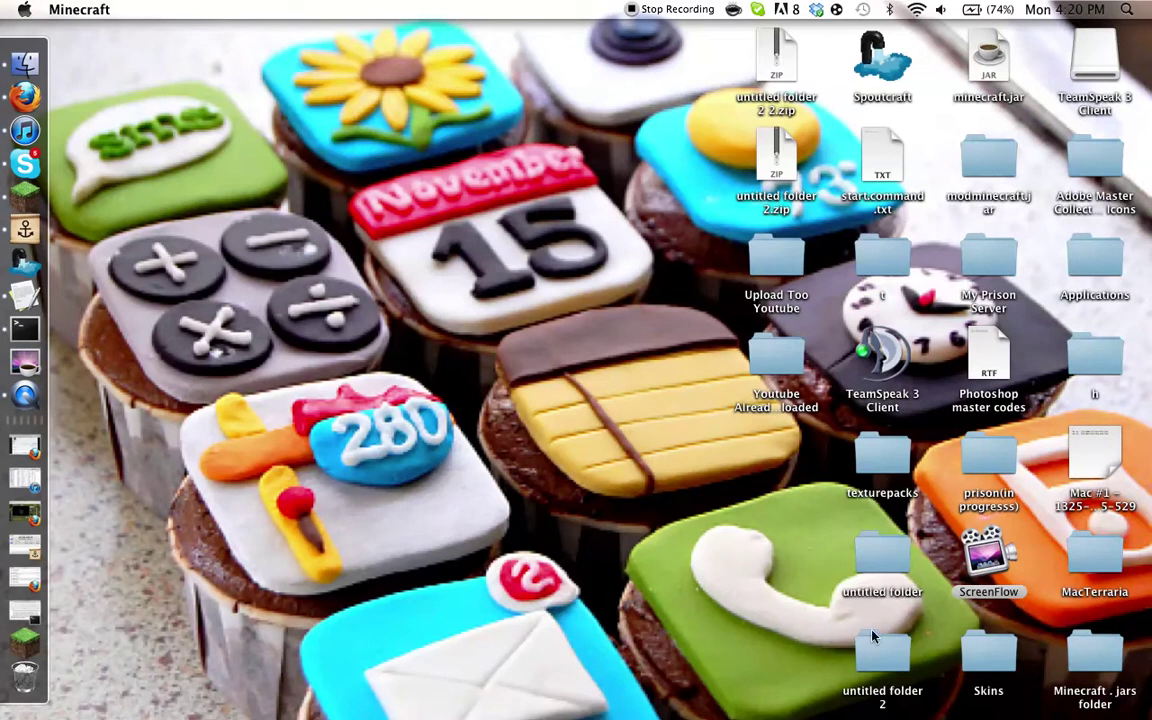
pyautogui.moveTo(872, 636)
pyautogui.mouseDown()
pyautogui.moveTo(723, 490)
pyautogui.moveTo(228, 105)
pyautogui.moveTo(210, 133)
pyautogui.mouseUp()
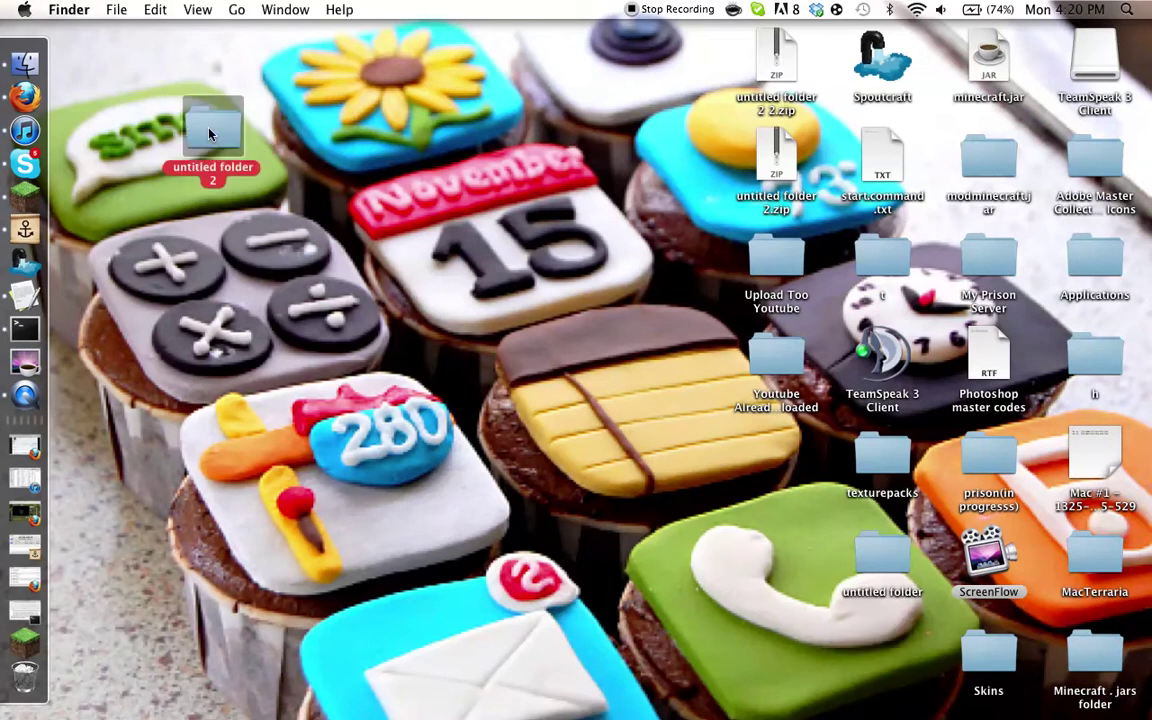
pyautogui.doubleClick(210, 133)
pyautogui.scroll(-2, 617, 277)
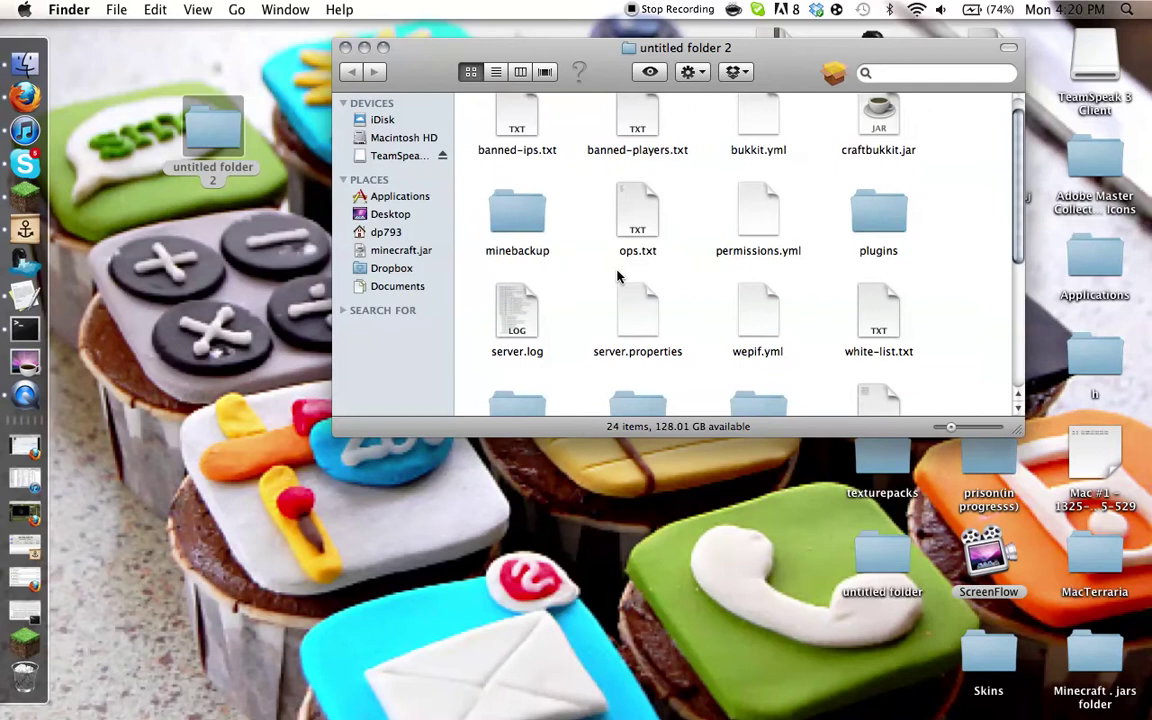
pyautogui.scroll(-1, 617, 277)
pyautogui.scroll(-3, 630, 327)
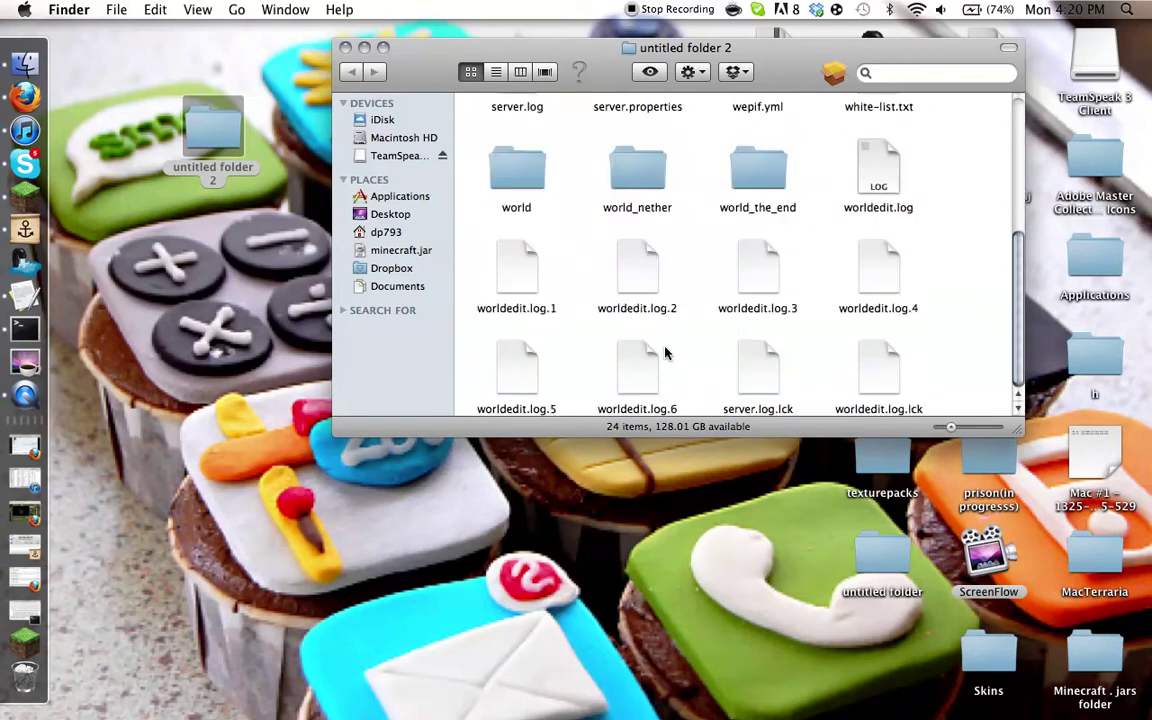
pyautogui.scroll(3, 690, 316)
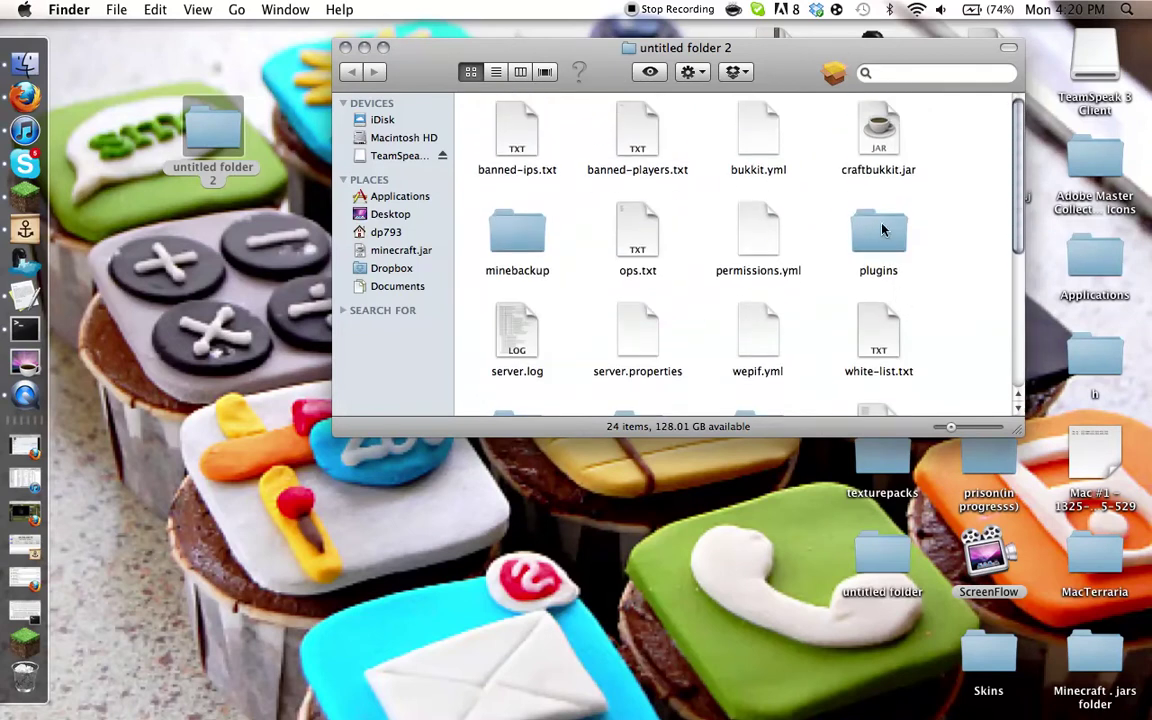
# Browse into plugins > PermissionsEx, then return to the plugins folder.
pyautogui.doubleClick(880, 231)
pyautogui.scroll(-5, 855, 238)
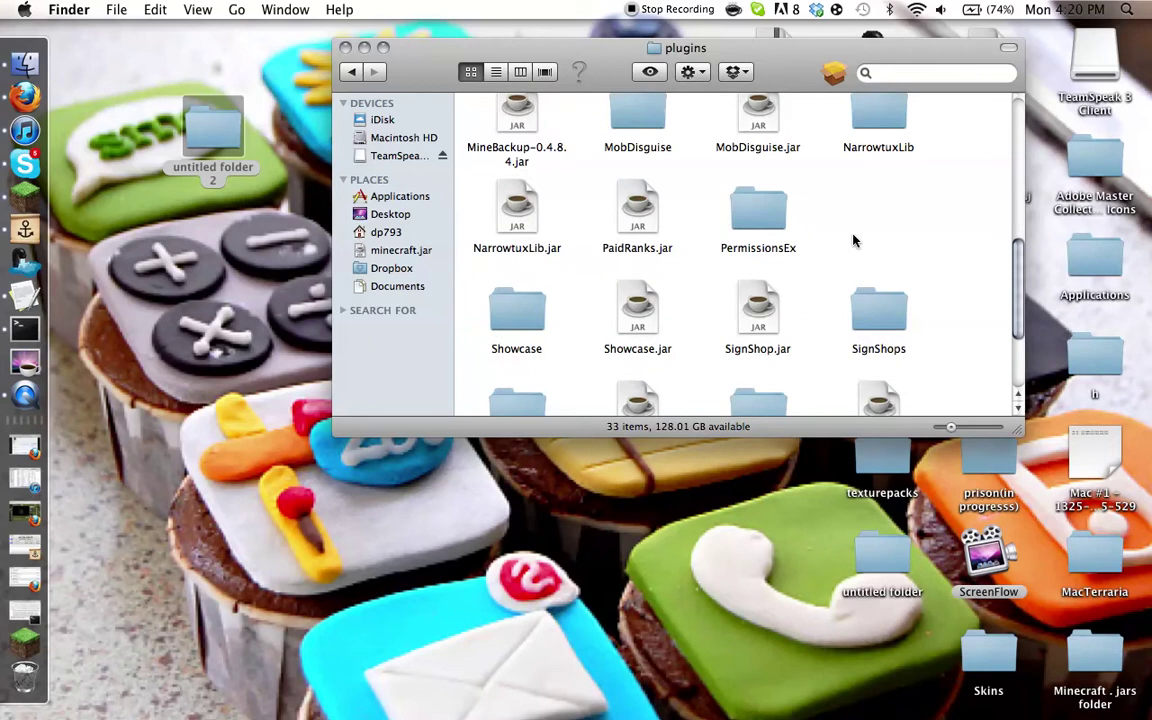
pyautogui.doubleClick(760, 205)
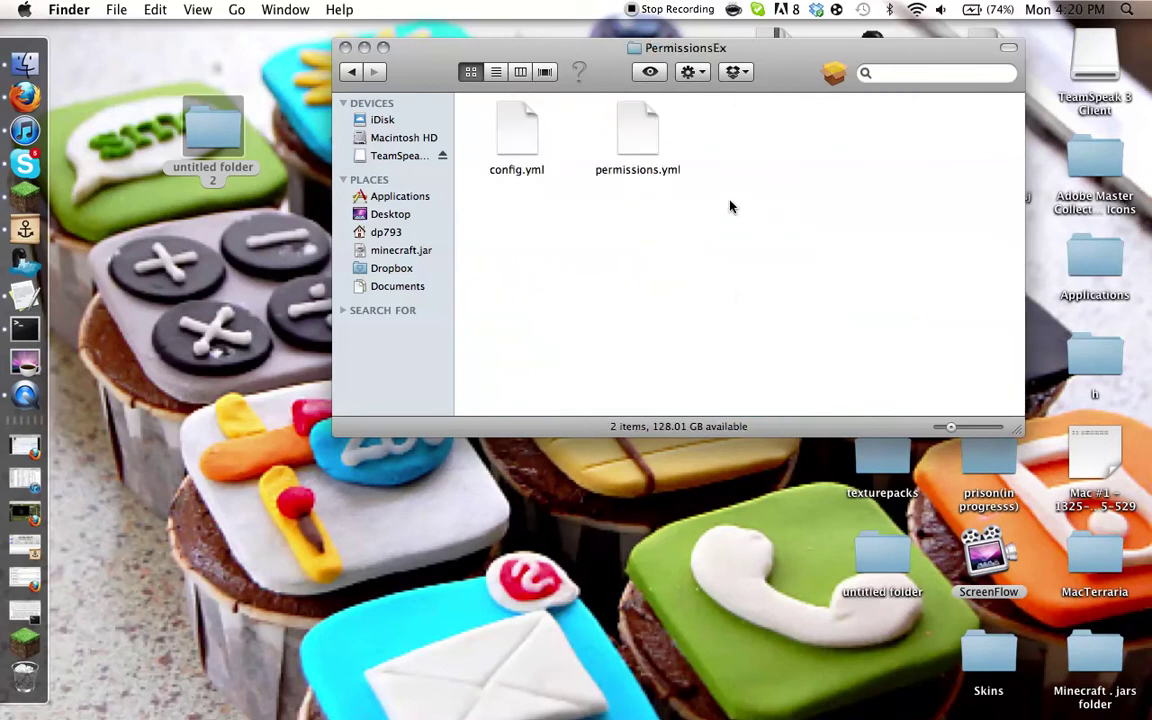
pyautogui.click(349, 75)
pyautogui.scroll(3, 765, 215)
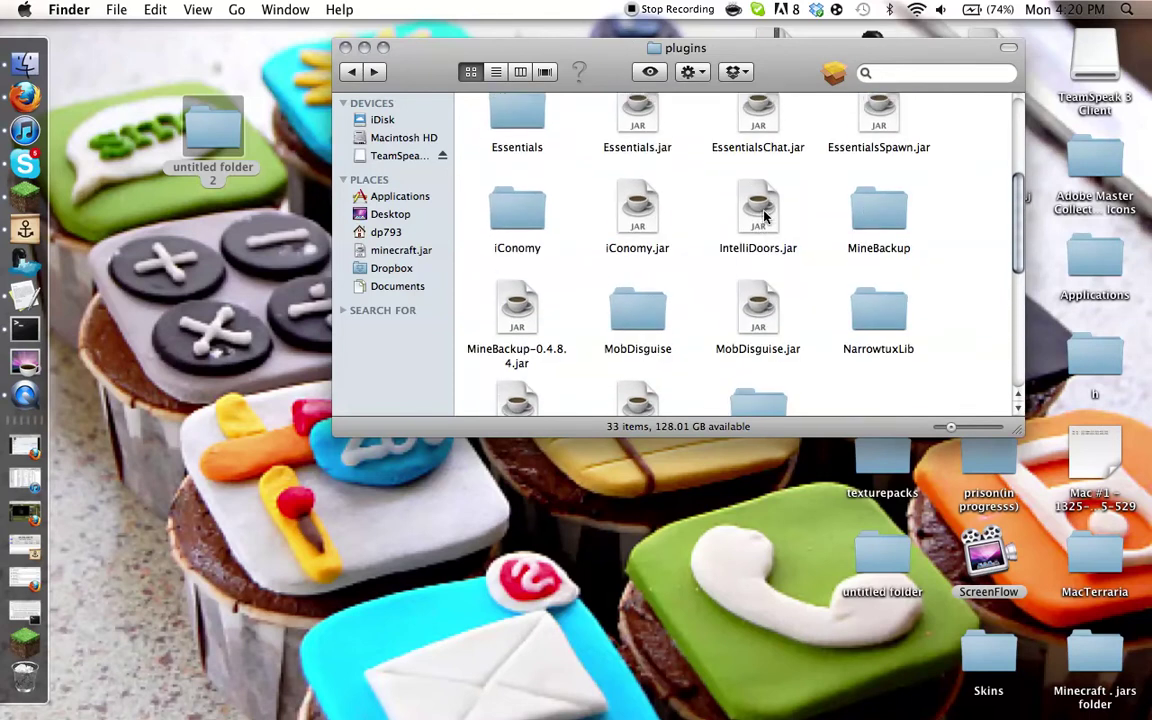
pyautogui.scroll(-5, 767, 220)
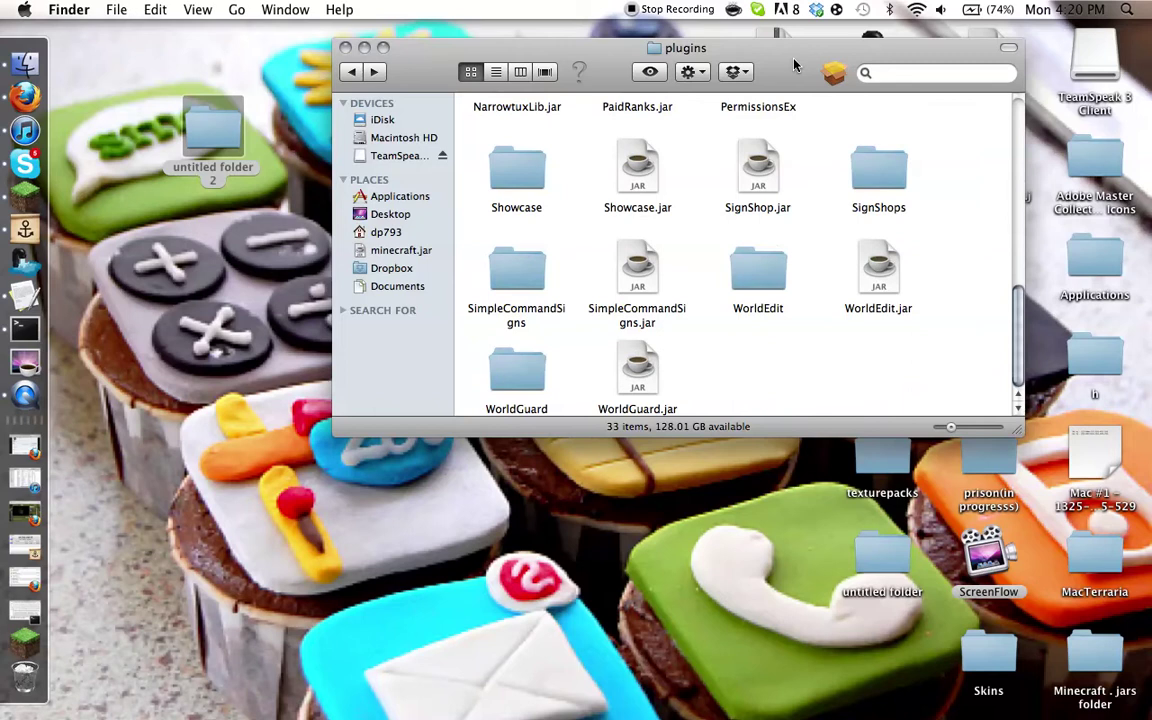
pyautogui.moveTo(795, 65)
pyautogui.mouseDown()
pyautogui.moveTo(603, 120)
pyautogui.moveTo(510, 225)
pyautogui.mouseUp()
pyautogui.scroll(2, 518, 330)
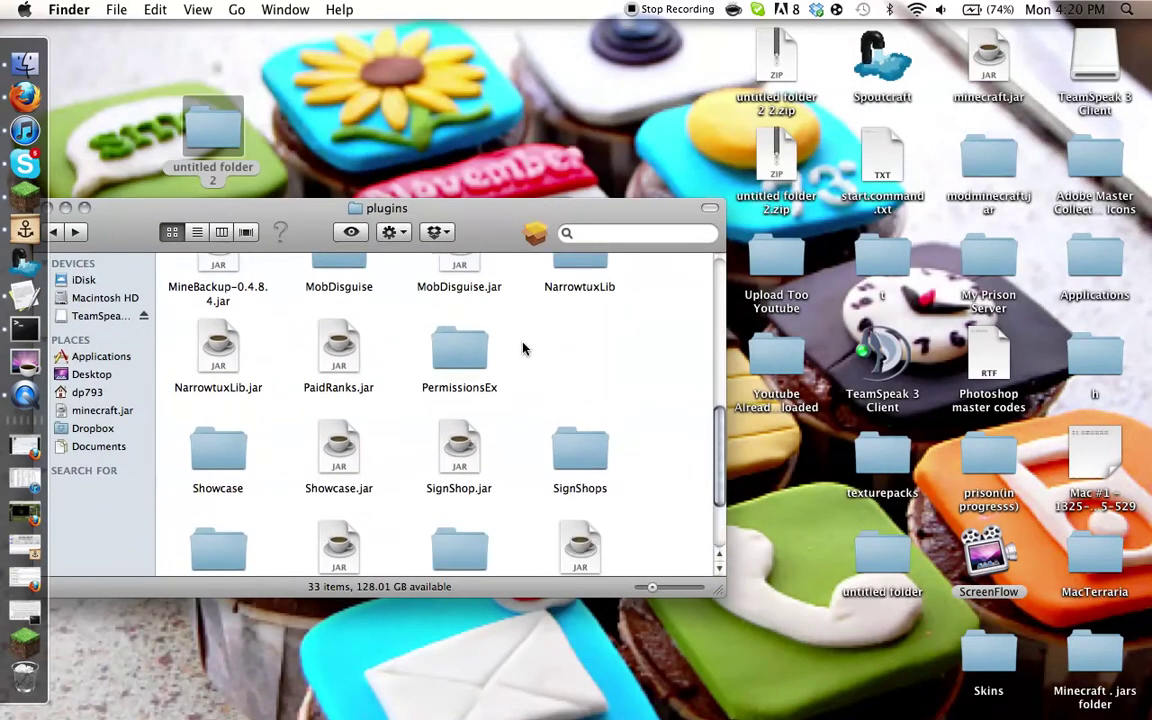
pyautogui.scroll(-1, 522, 348)
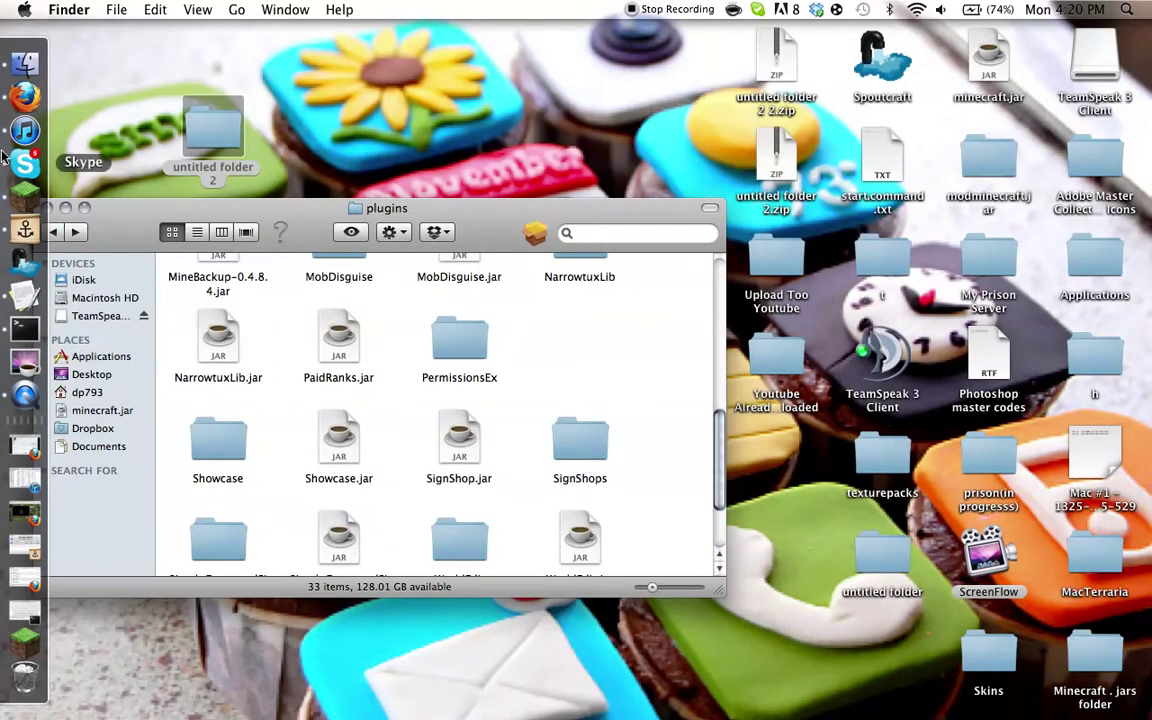
# Bring Firefox's Minecraft Forum window to the front.
pyautogui.click(8, 100)
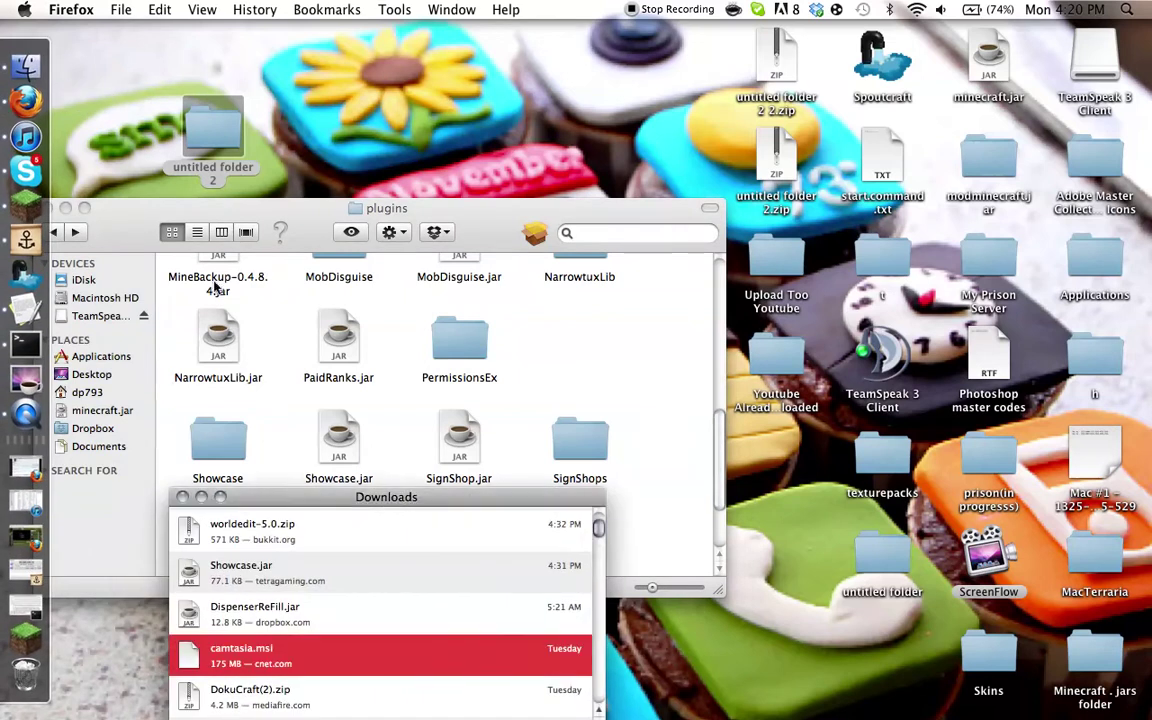
pyautogui.rightClick(26, 100)
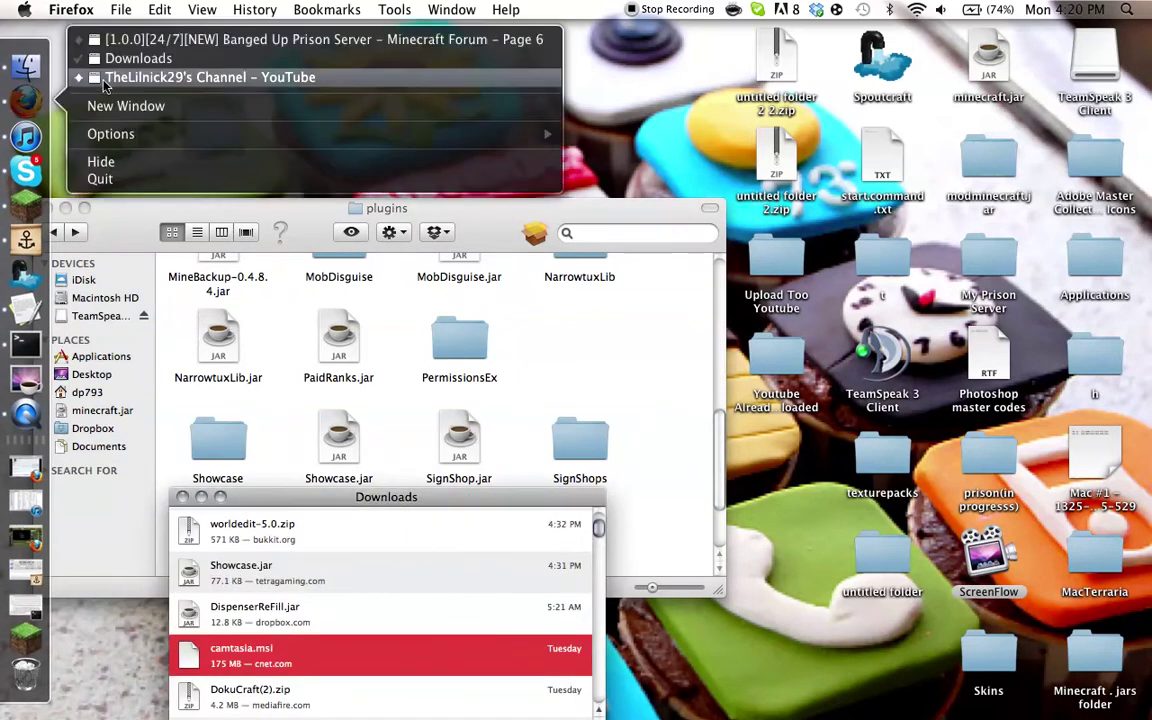
pyautogui.click(222, 40)
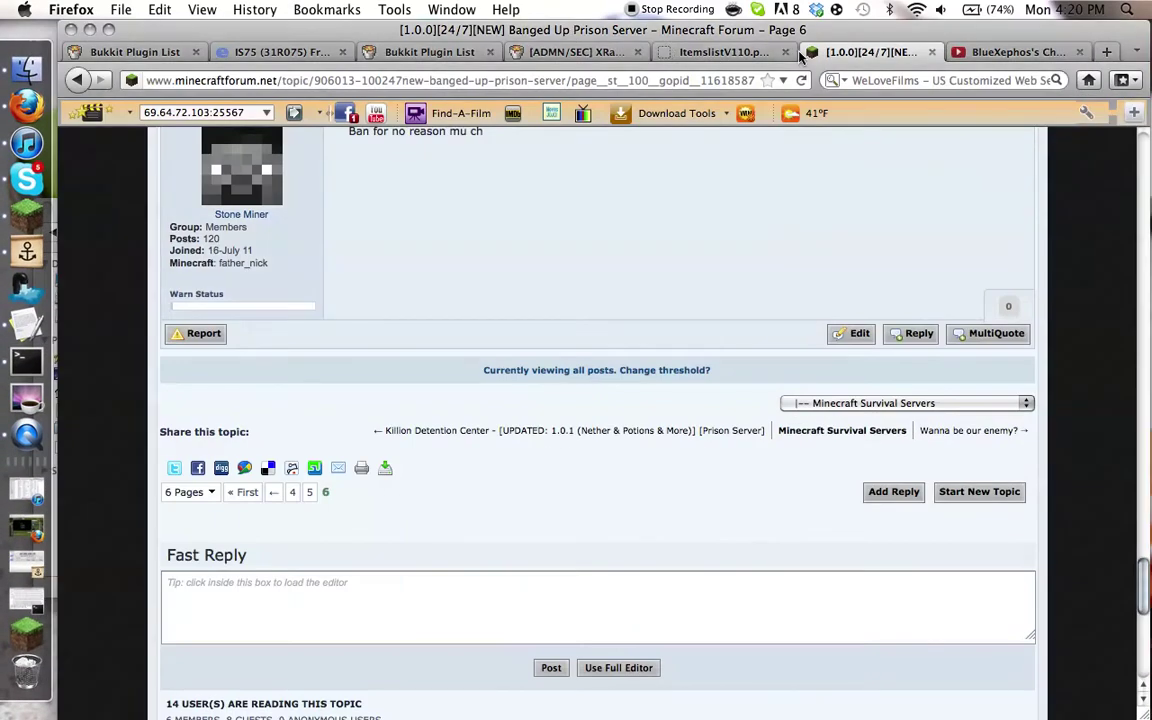
# Go to the Bukkit Plugin List site via the address bar.
pyautogui.click(744, 82)
pyautogui.write('bukkit')
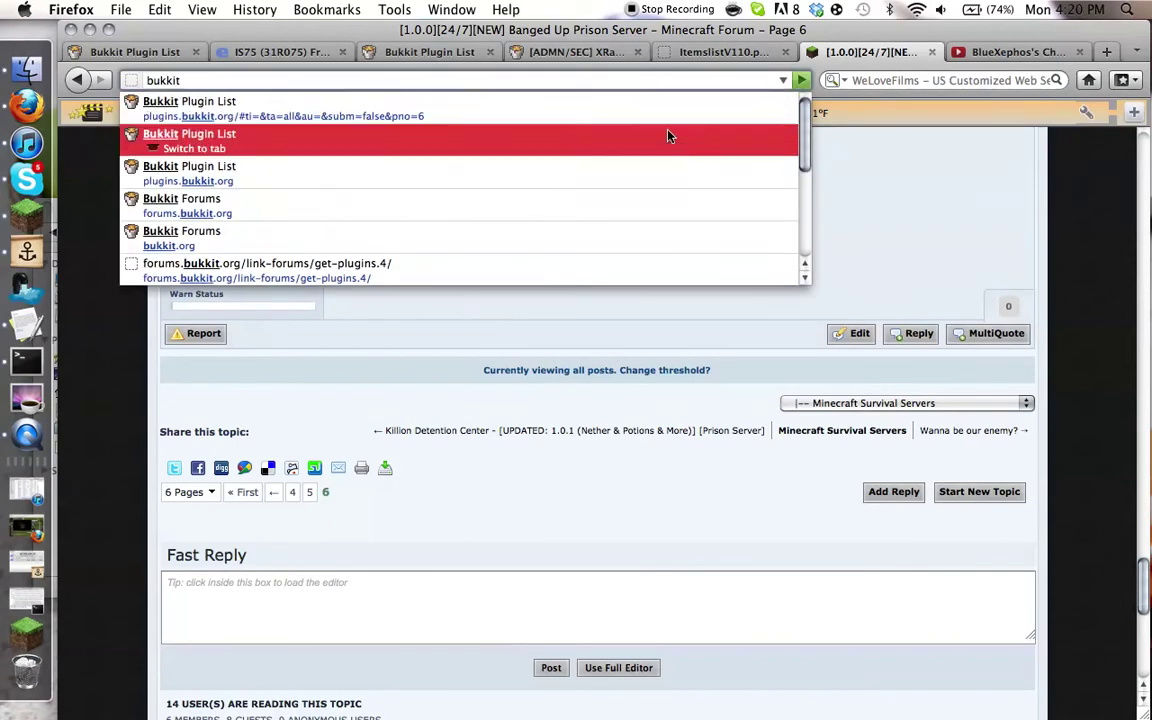
pyautogui.click(410, 178)
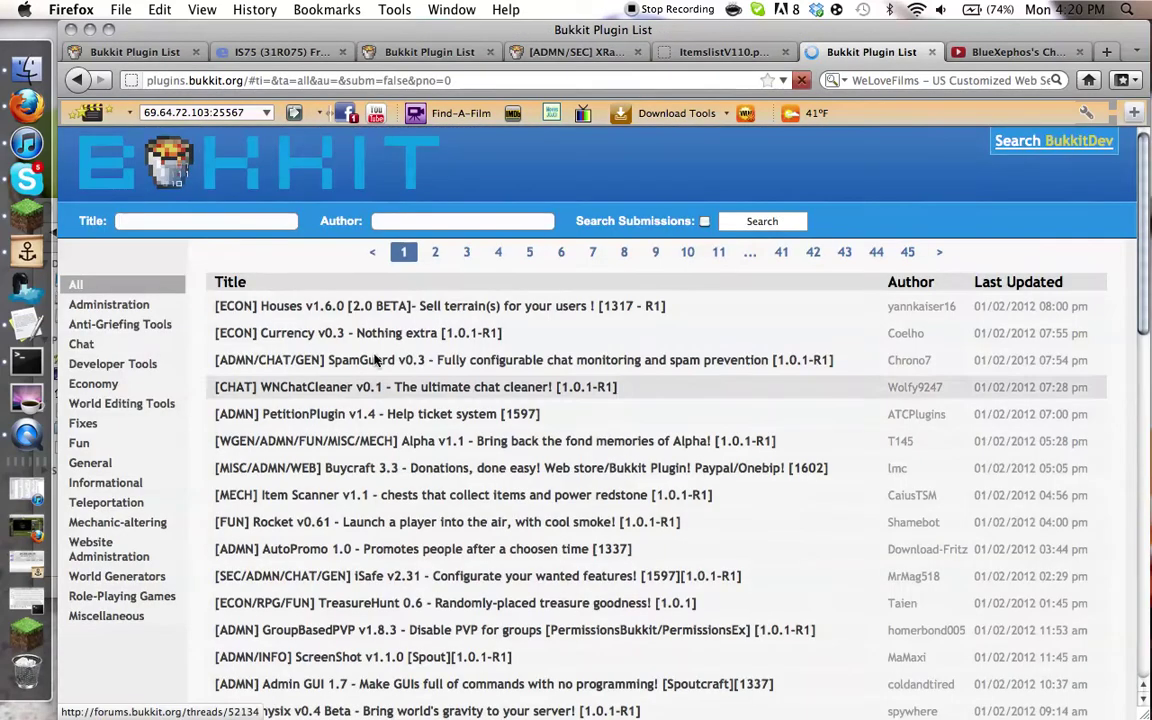
# Search plugin titles for 'permission' limited to Administration plugins.
pyautogui.click(256, 227)
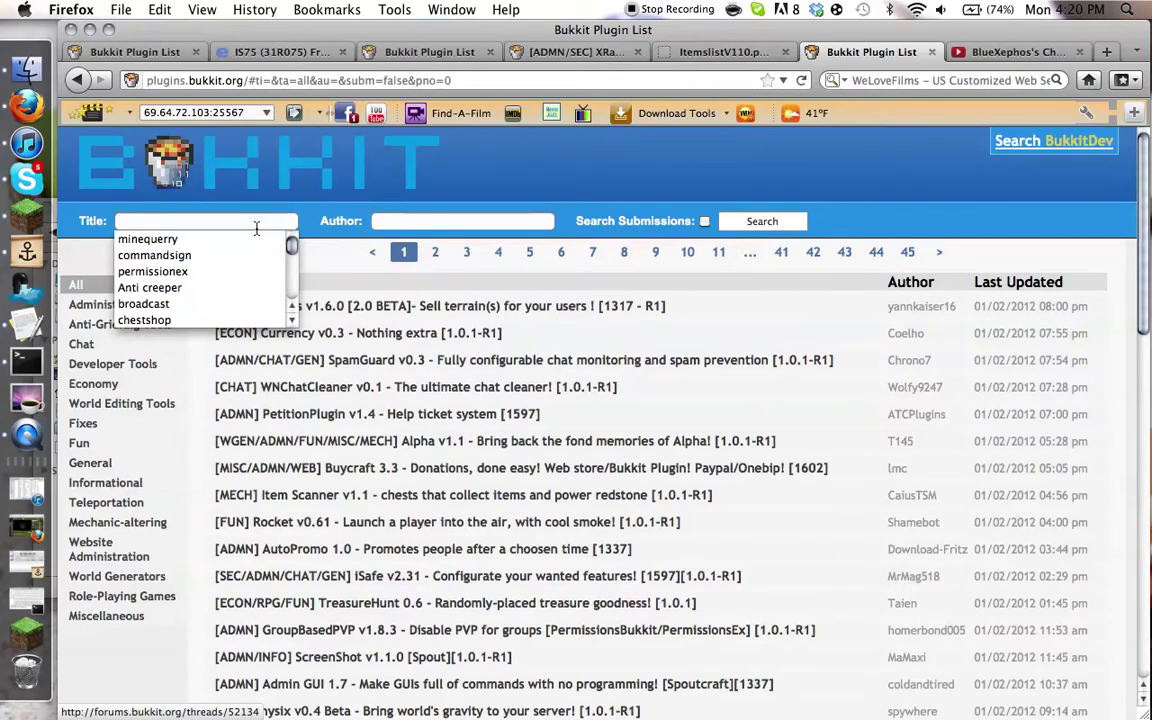
pyautogui.click(166, 273)
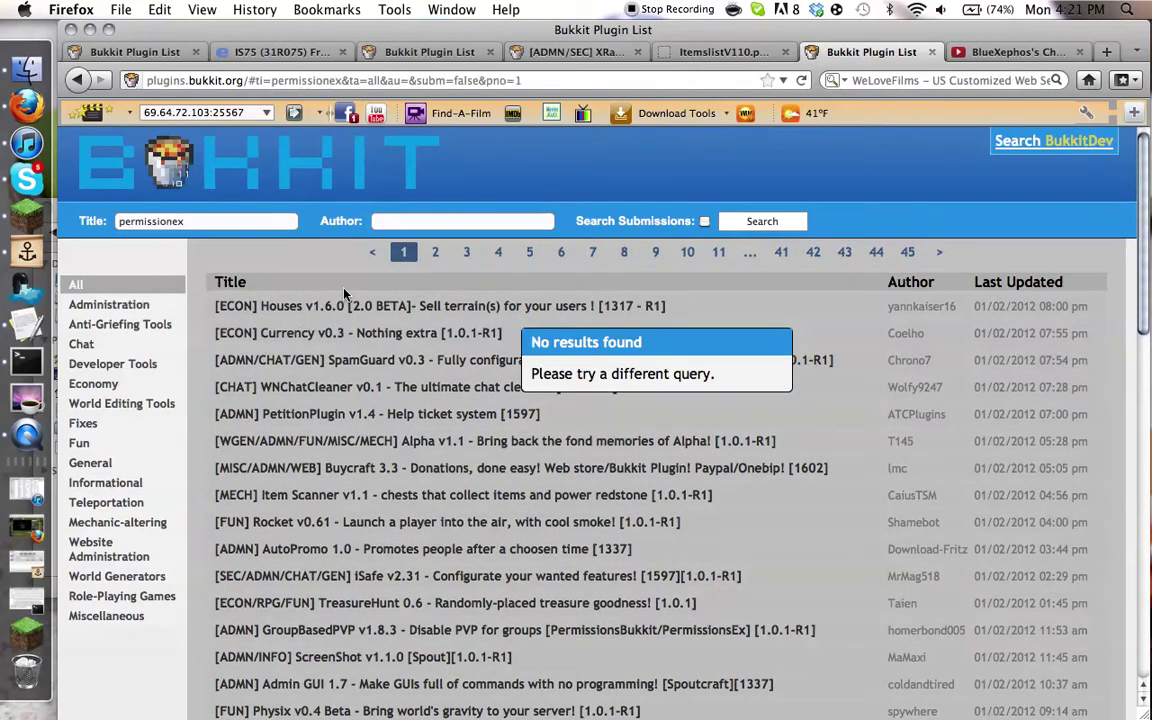
pyautogui.click(130, 307)
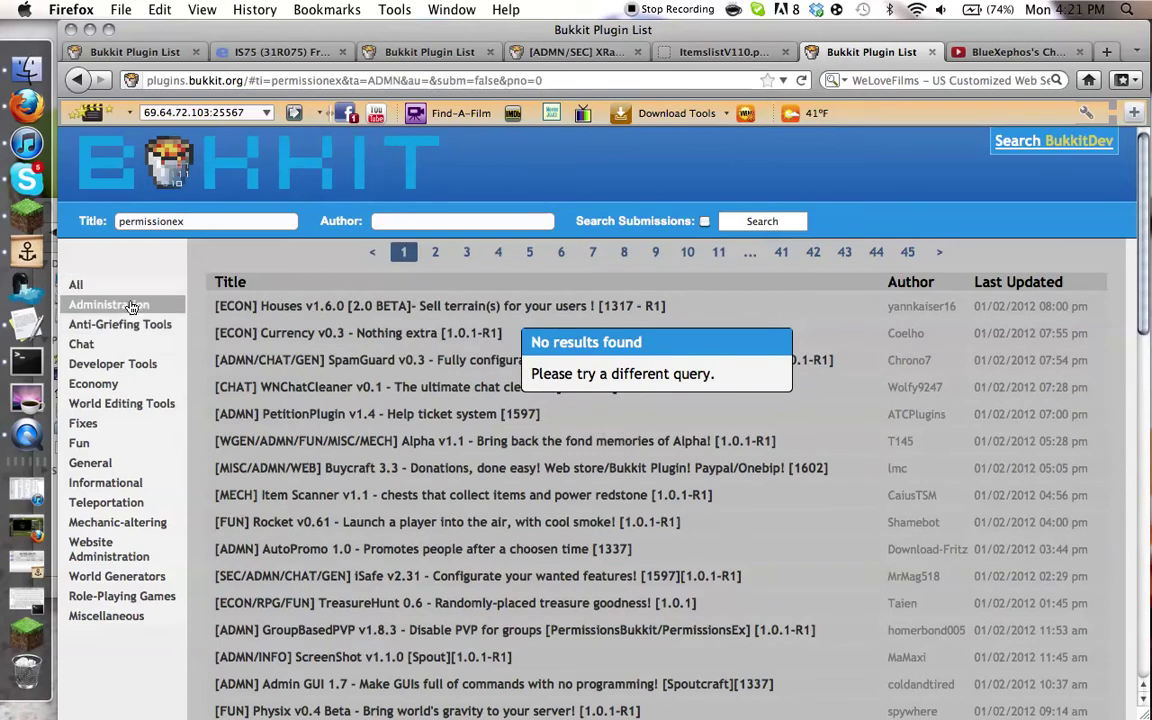
pyautogui.click(227, 226)
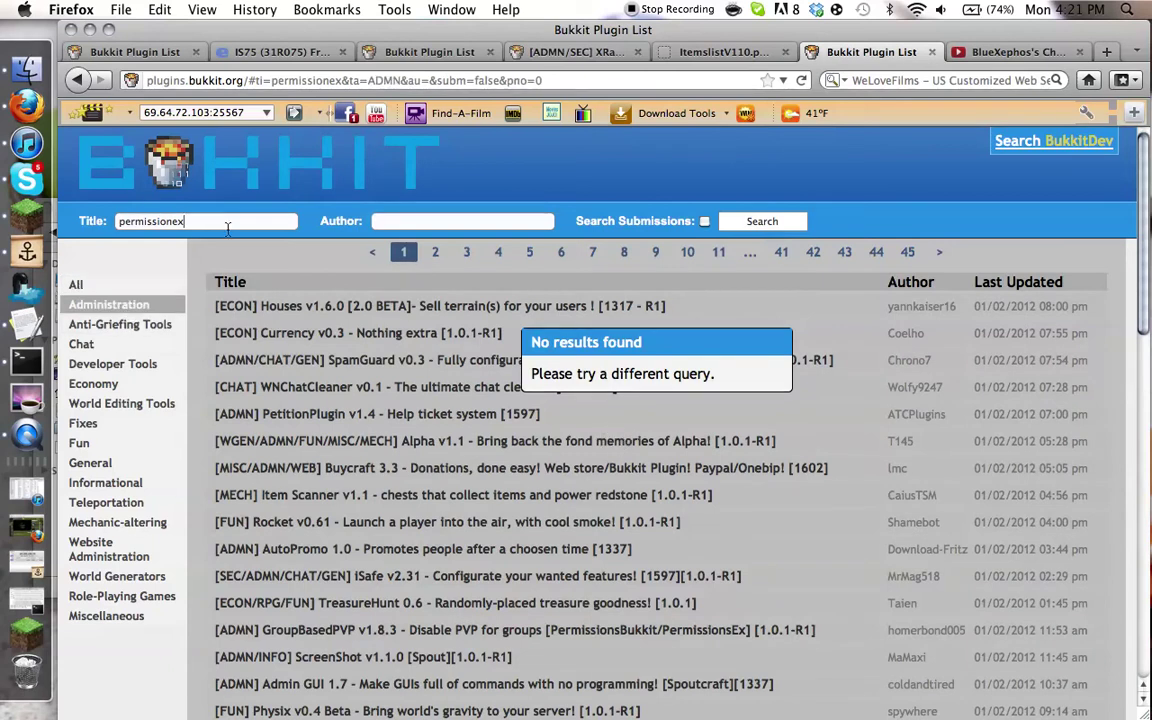
pyautogui.press('BackSpace')
pyautogui.press('Return')
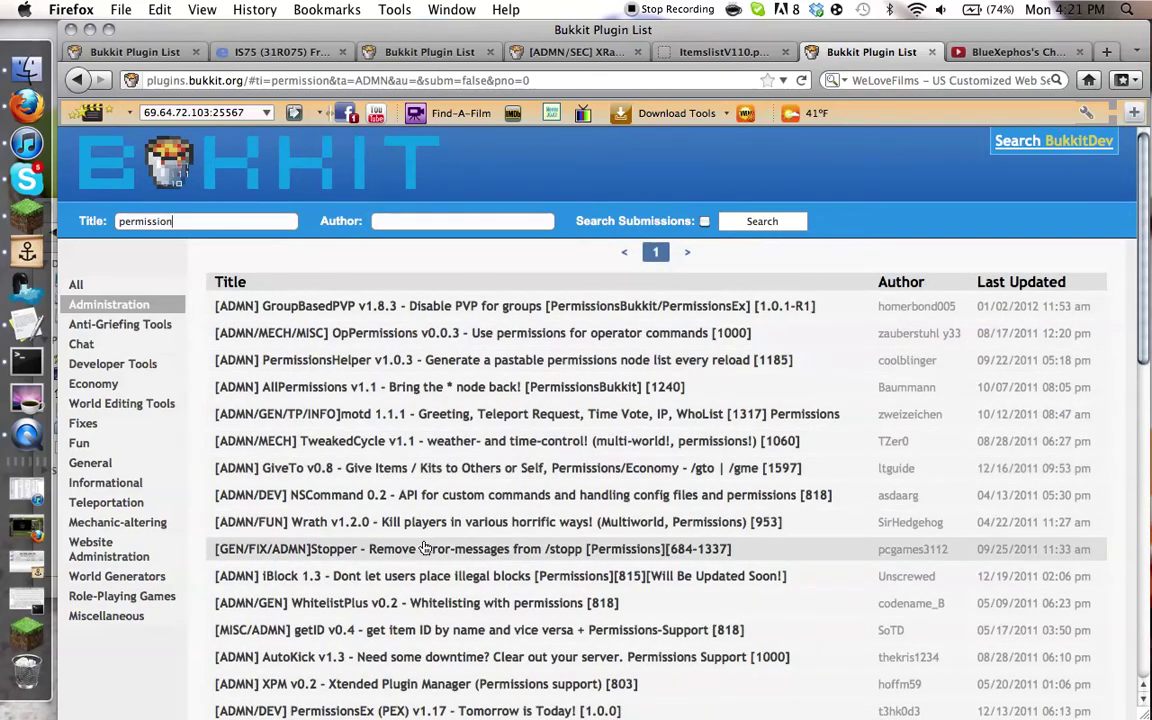
pyautogui.scroll(-2, 419, 560)
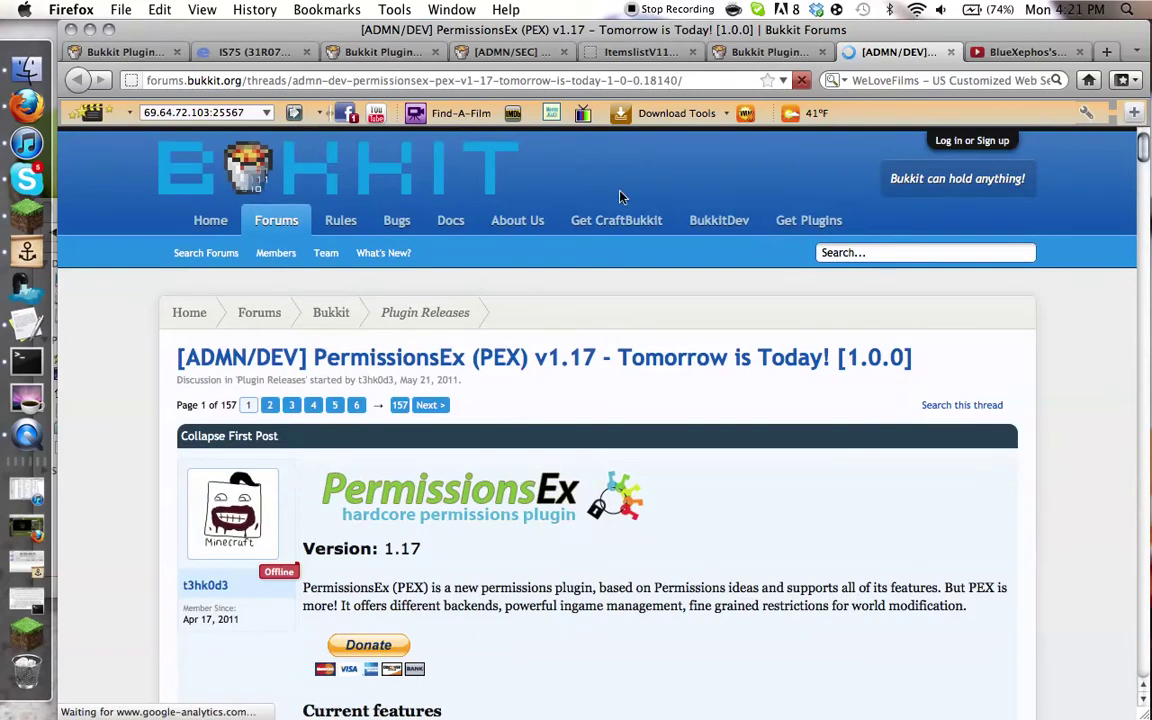
# Download the stable PermissionsEx-1.17-package.zip from the PEX thread and save it.
pyautogui.scroll(-1, 436, 481)
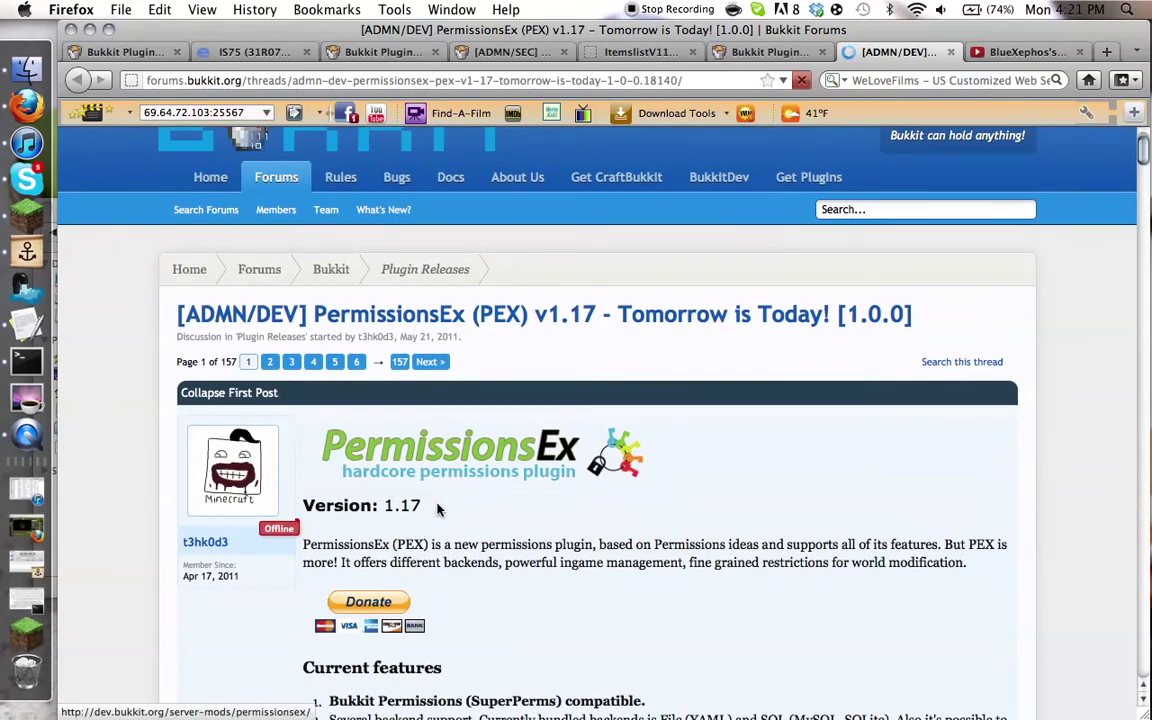
pyautogui.scroll(-6, 352, 527)
pyautogui.scroll(-20, 383, 530)
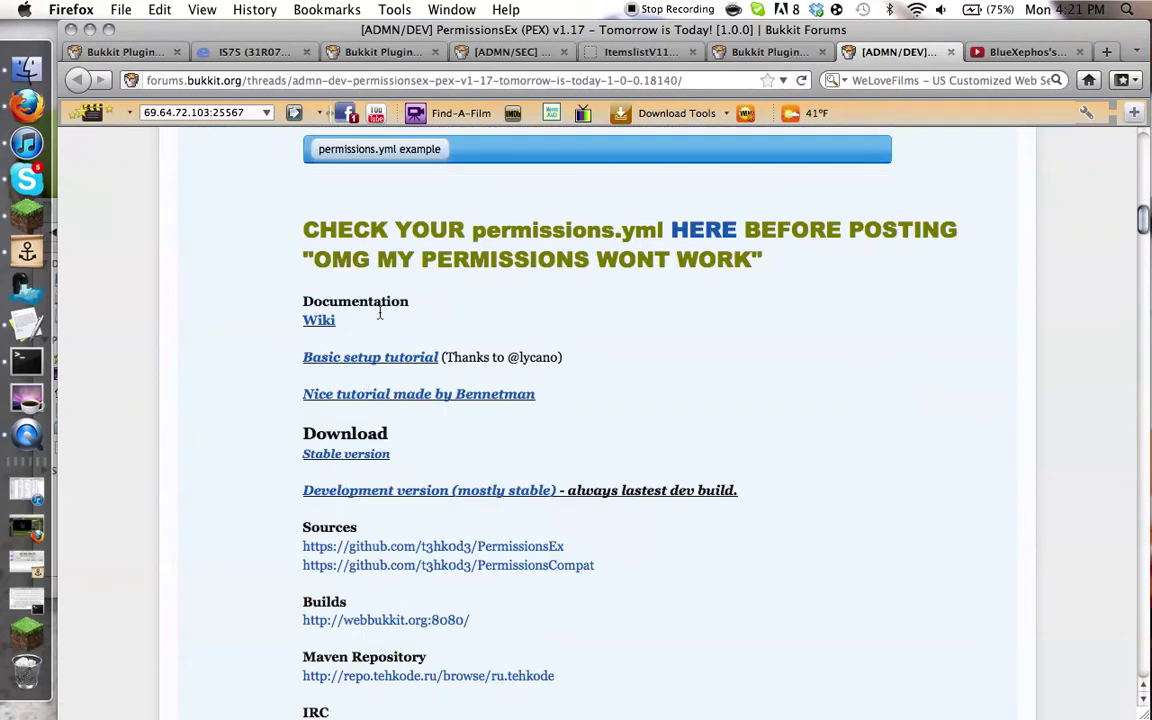
pyautogui.scroll(-1, 316, 305)
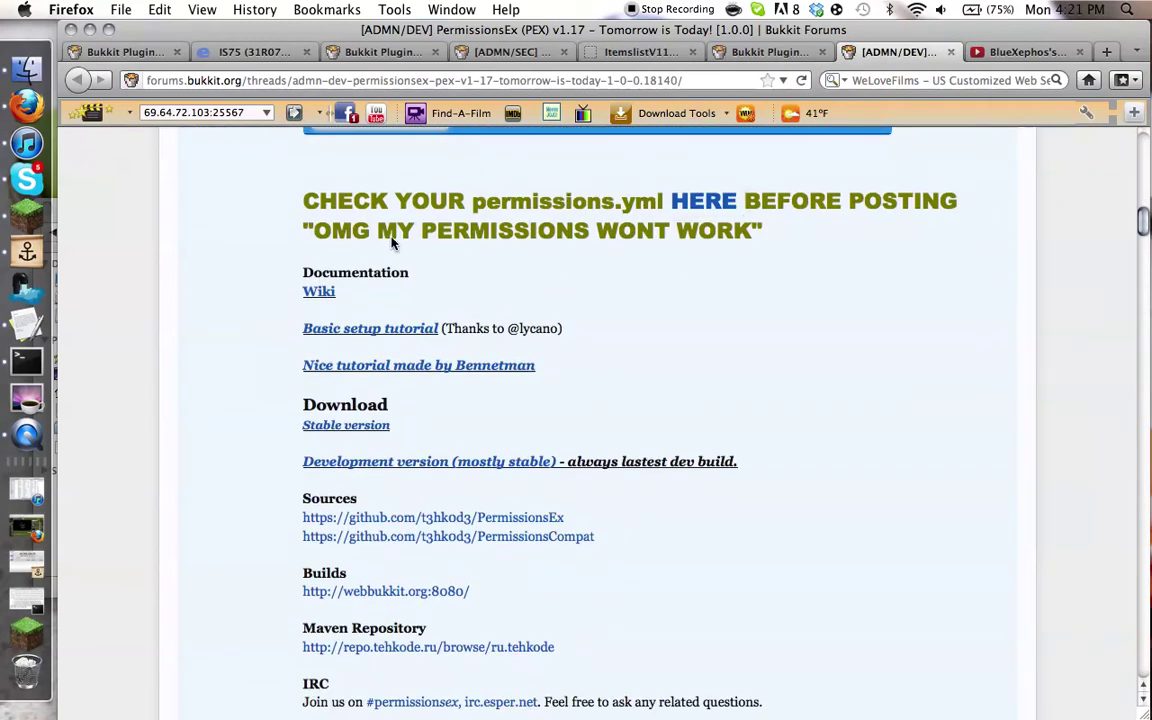
pyautogui.scroll(-1, 440, 430)
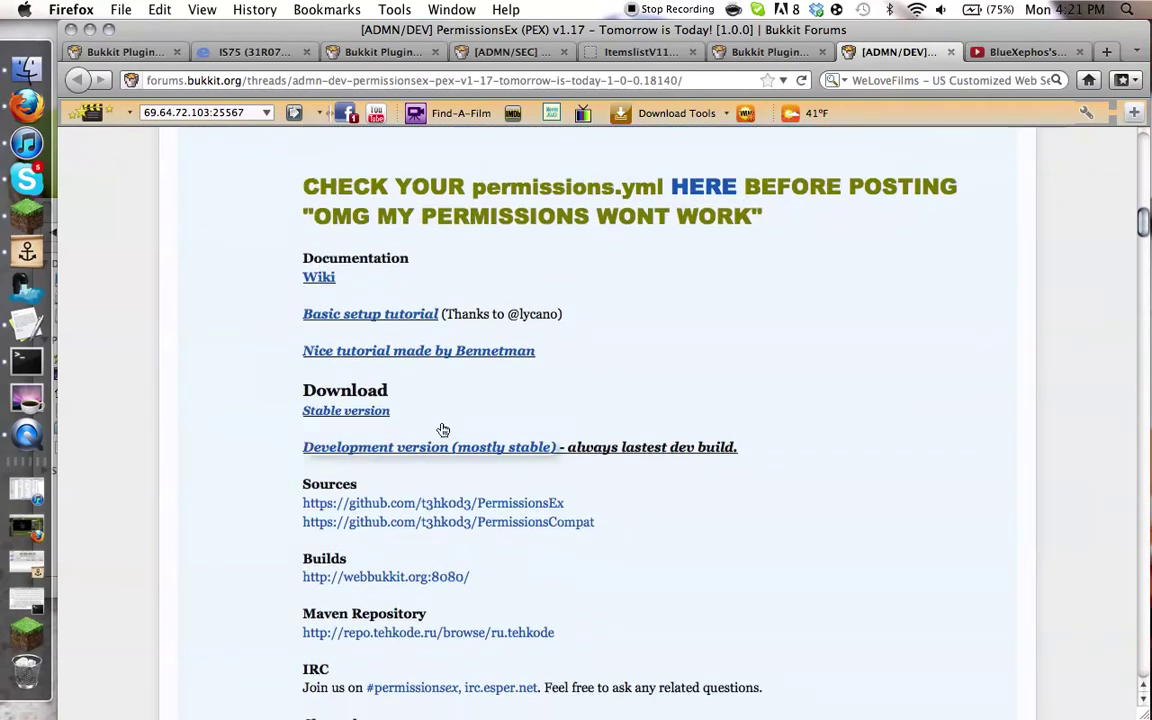
pyautogui.click(359, 412)
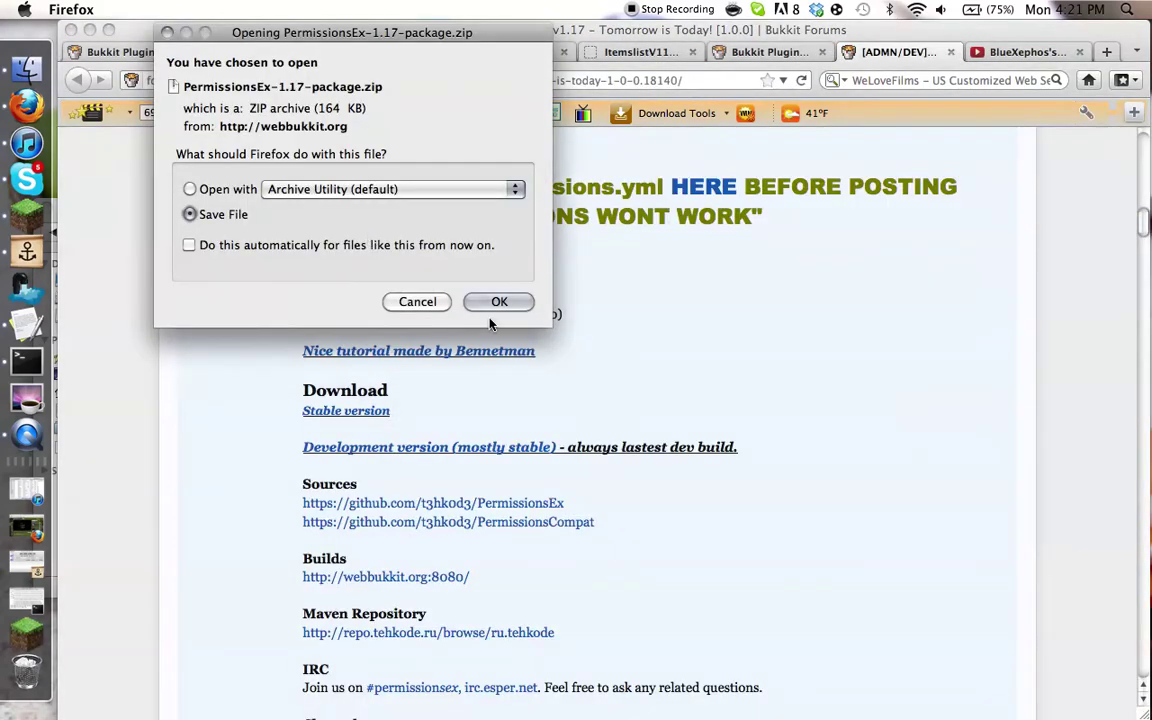
pyautogui.click(503, 304)
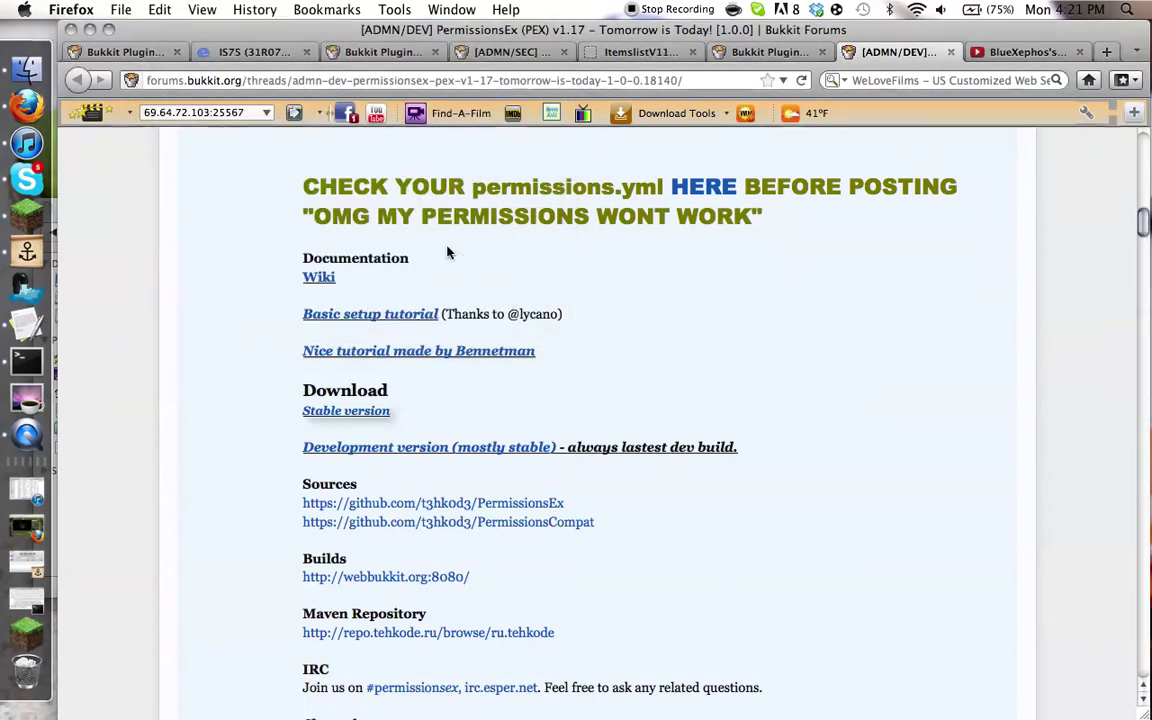
# Minimize Firefox, unpack the PermissionsEx zip and show it in the Downloads folder.
pyautogui.click(89, 31)
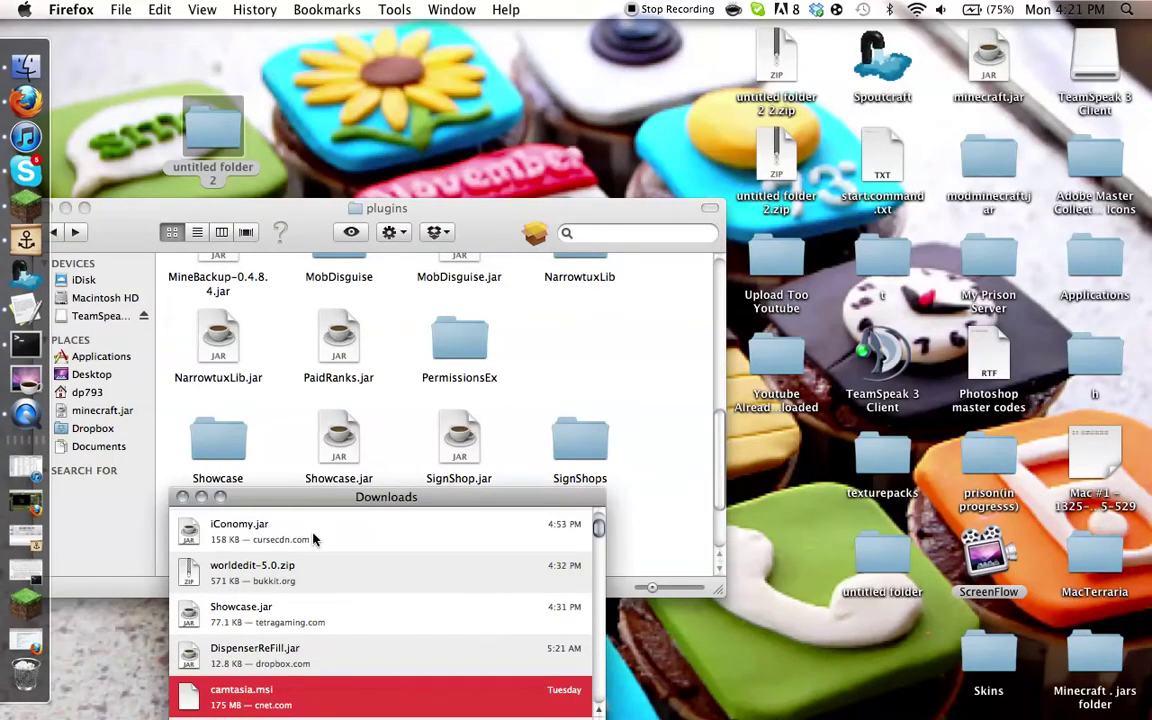
pyautogui.scroll(10, 329, 553)
pyautogui.click(328, 519)
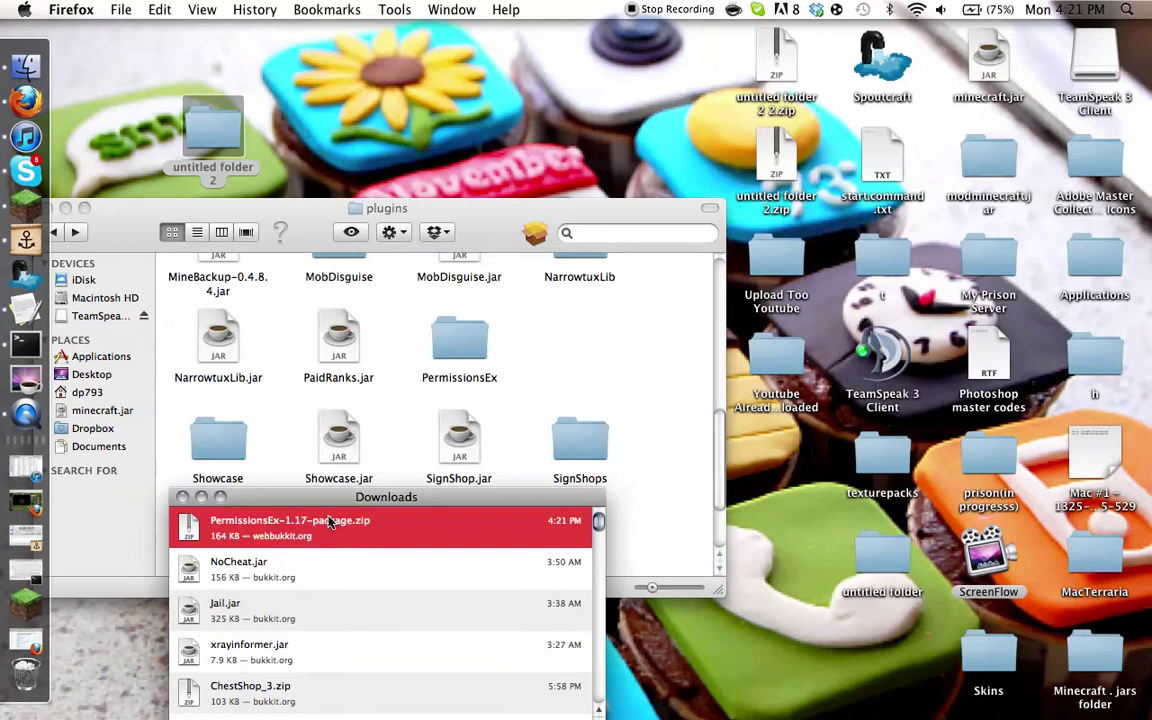
pyautogui.doubleClick(328, 519)
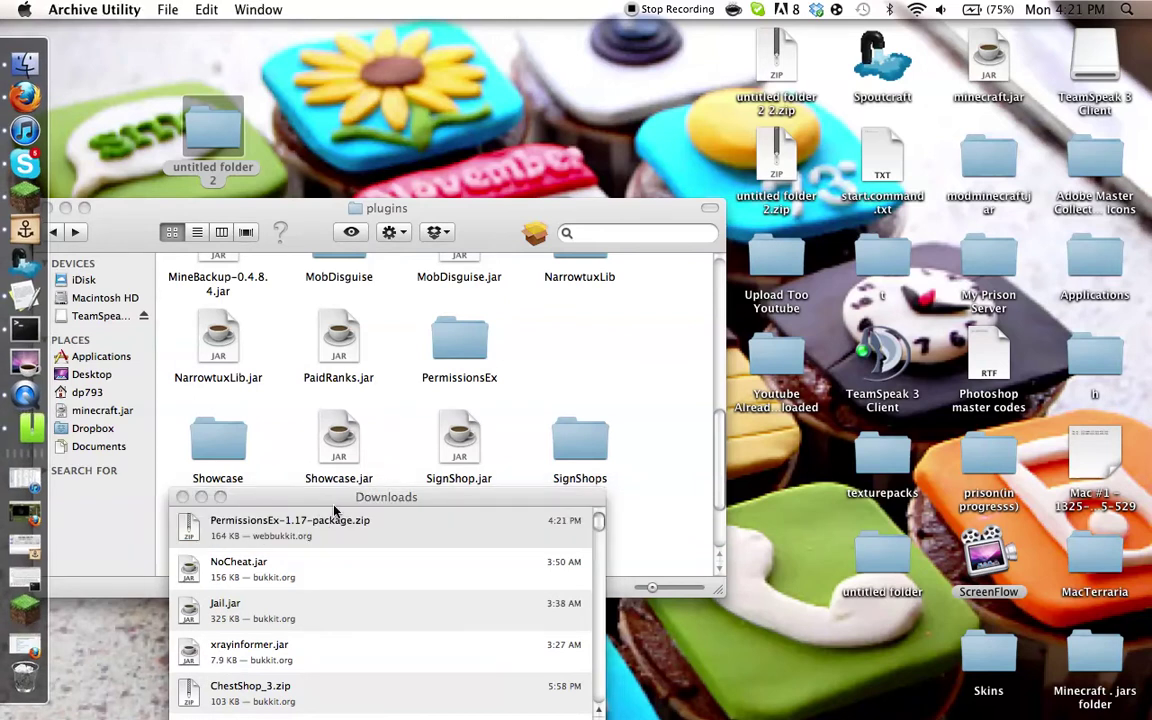
pyautogui.click(440, 517)
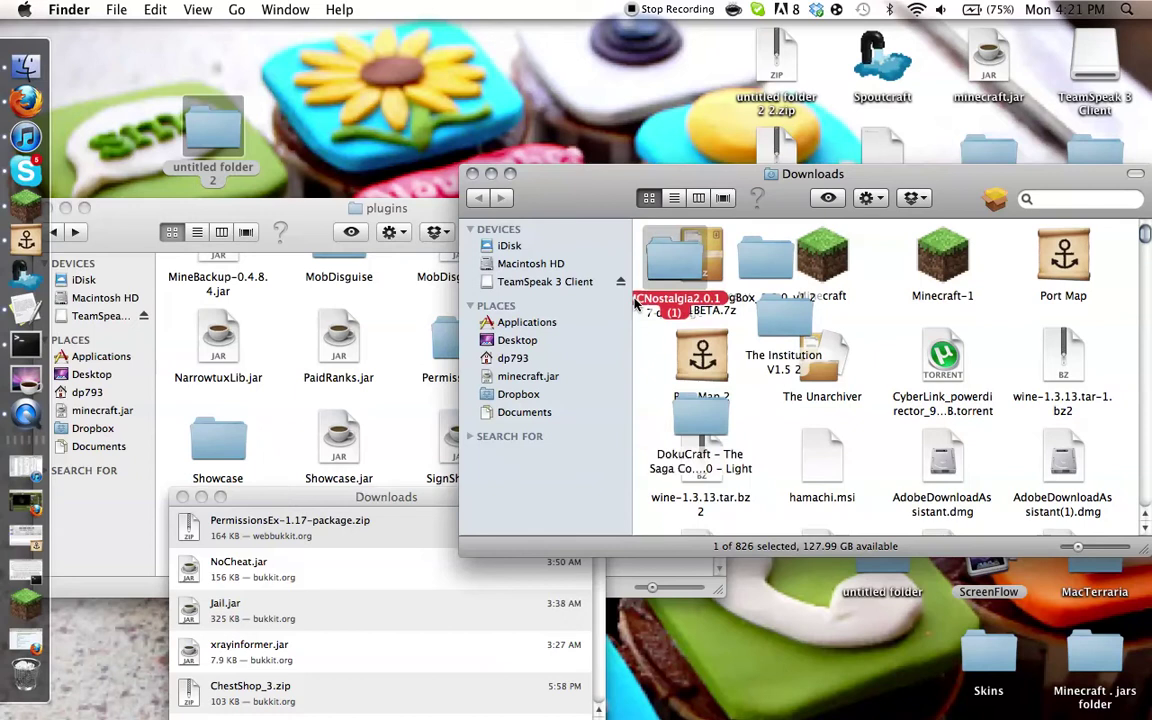
# Arrange the Downloads folder's icons by kind.
pyautogui.scroll(-5, 620, 330)
pyautogui.rightClick(657, 347)
pyautogui.moveTo(737, 487)
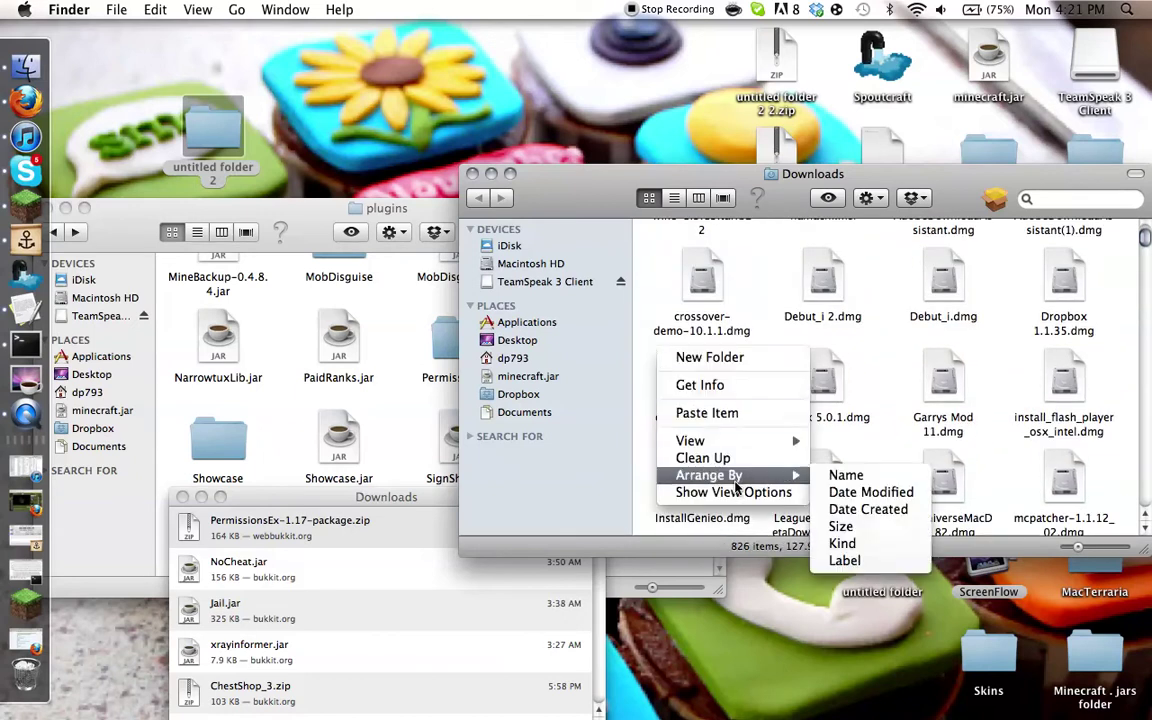
pyautogui.click(842, 543)
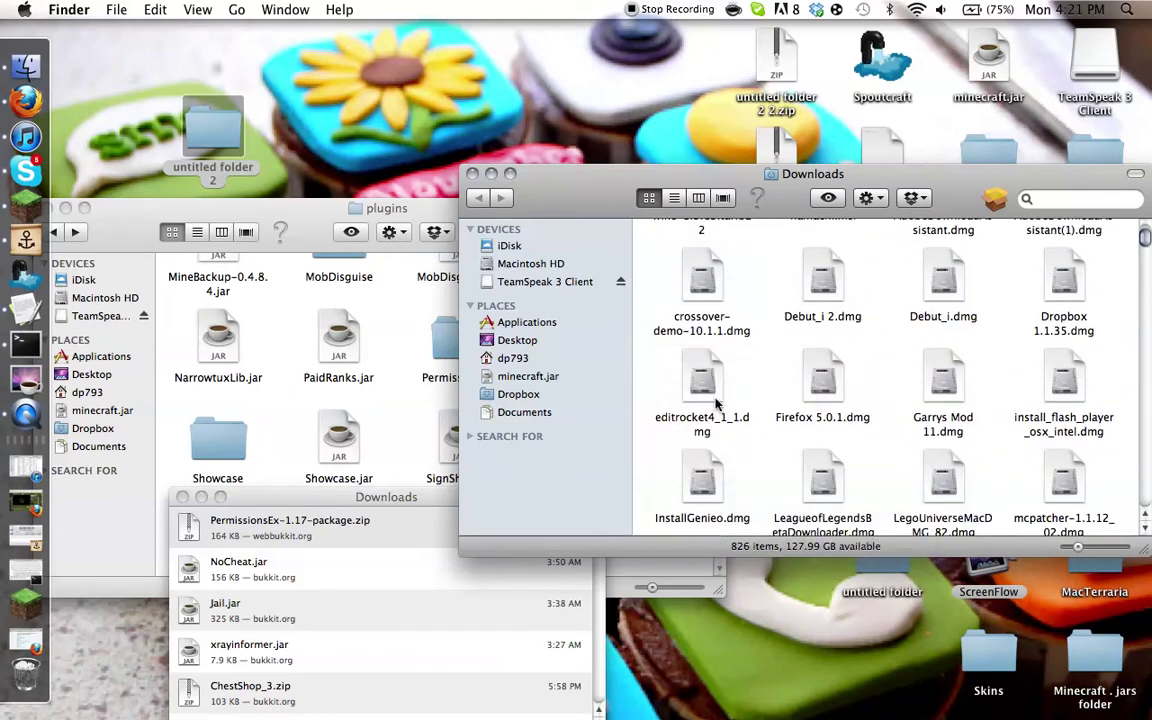
pyautogui.scroll(-5, 796, 462)
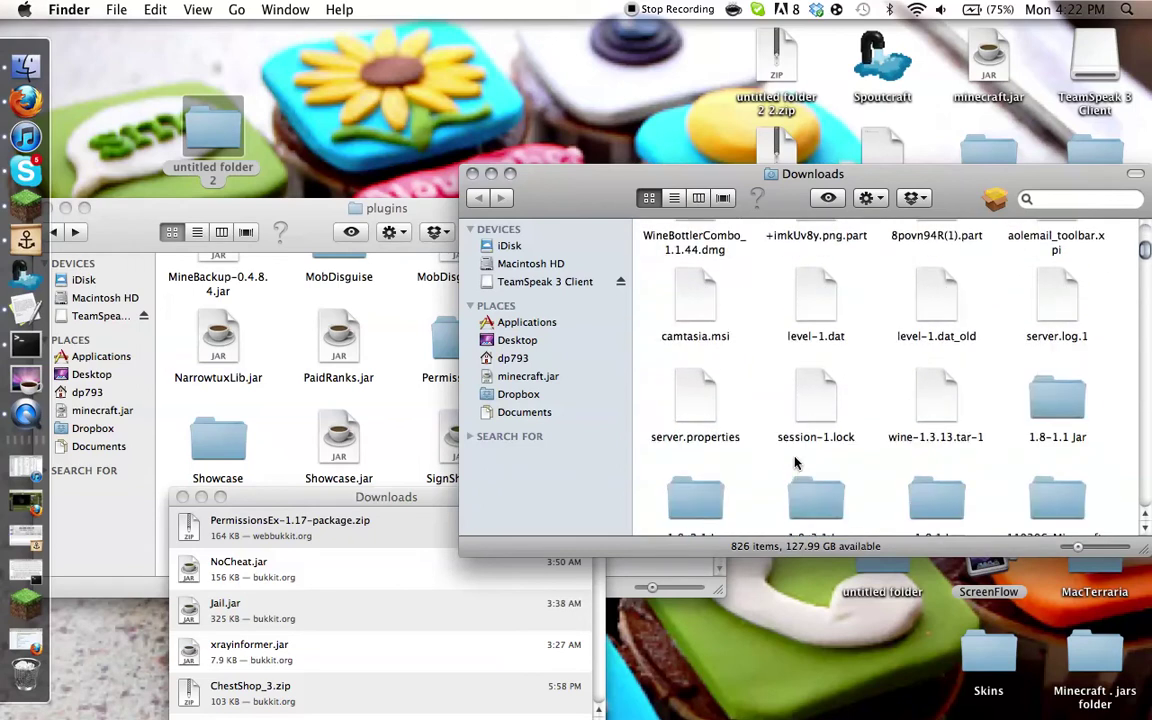
pyautogui.scroll(5, 796, 462)
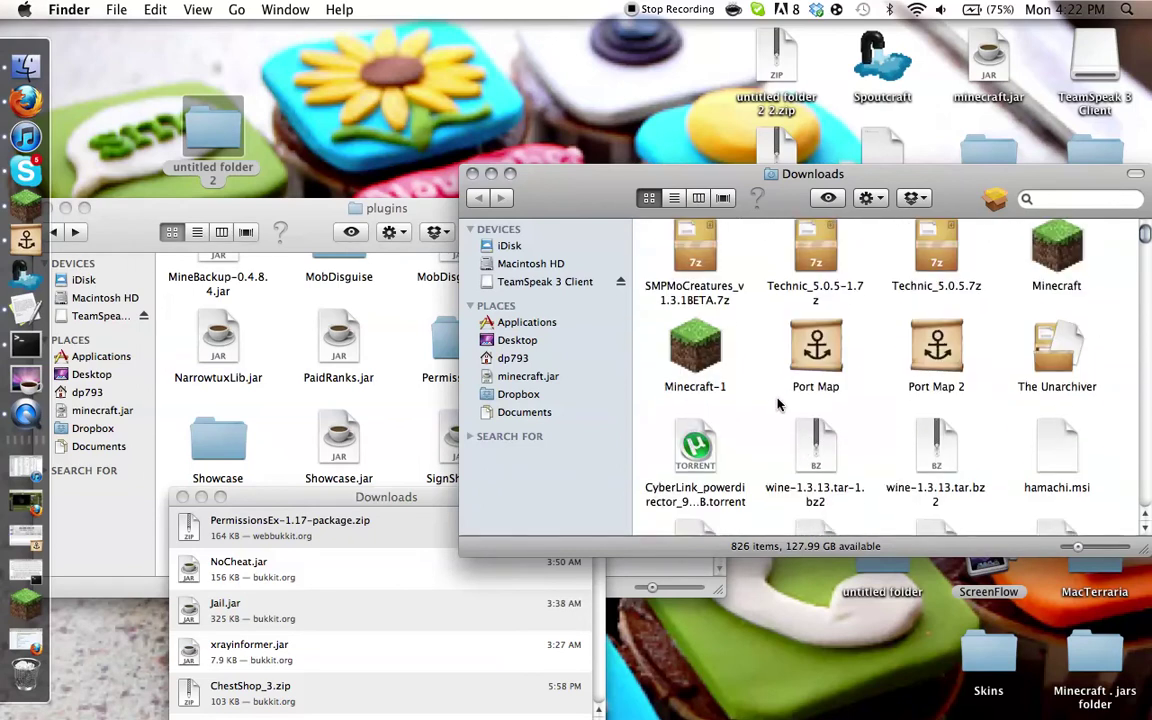
pyautogui.scroll(-3, 778, 403)
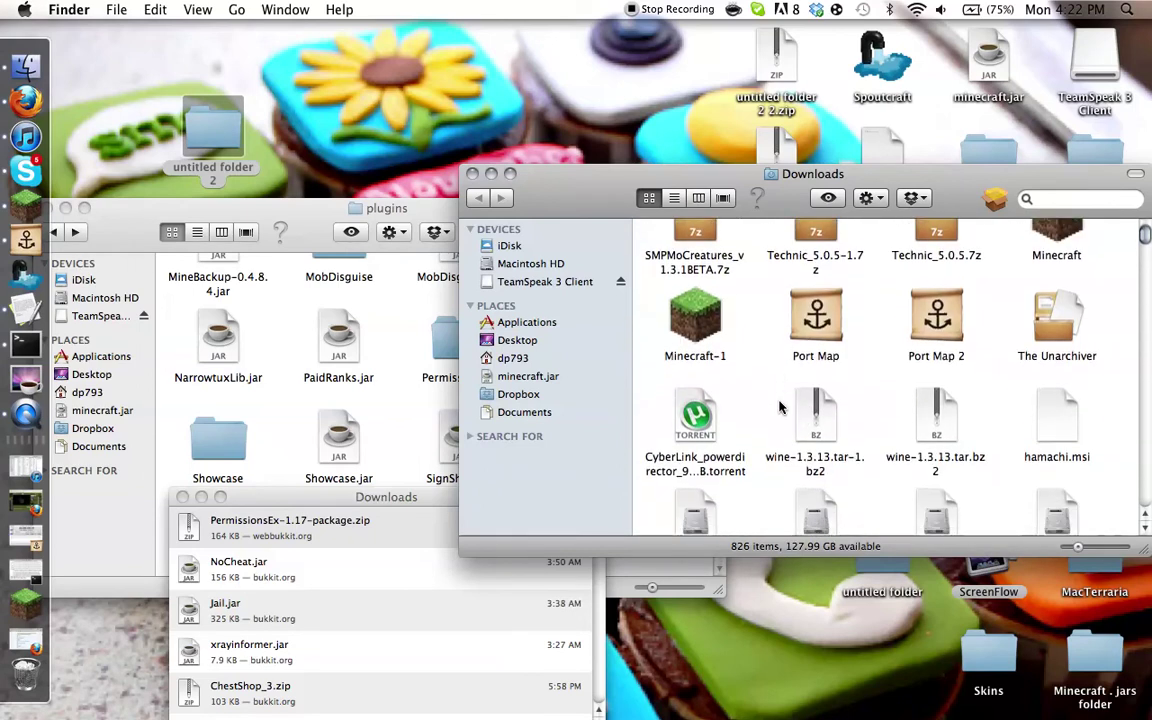
# Close the Downloads window and unpack the PermissionsEx zip again.
pyautogui.click(472, 173)
pyautogui.click(358, 556)
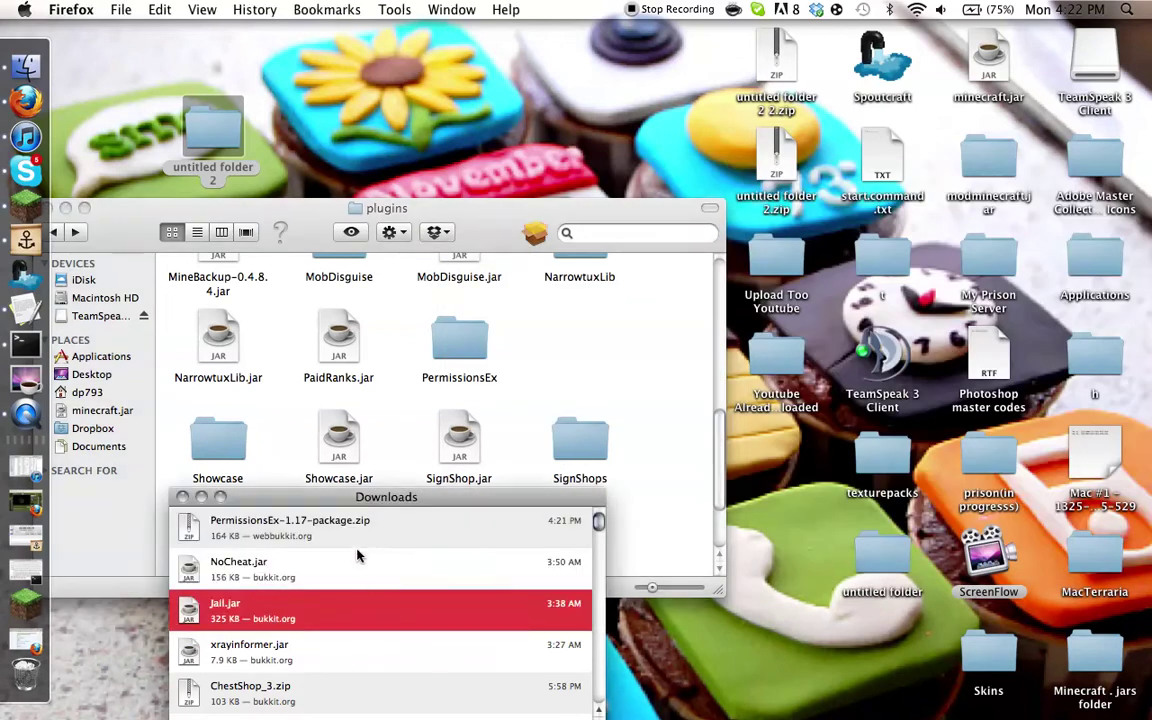
pyautogui.doubleClick(360, 540)
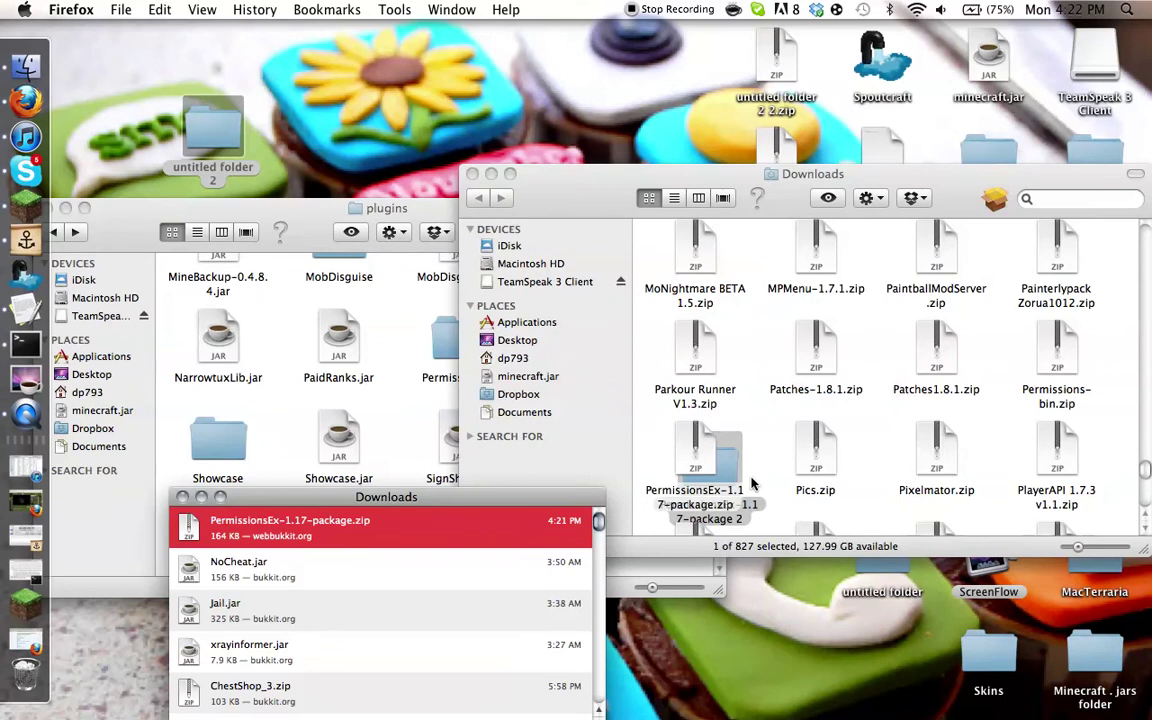
# Copy PermissionsEx.jar from the extracted package into the plugins folder.
pyautogui.doubleClick(737, 452)
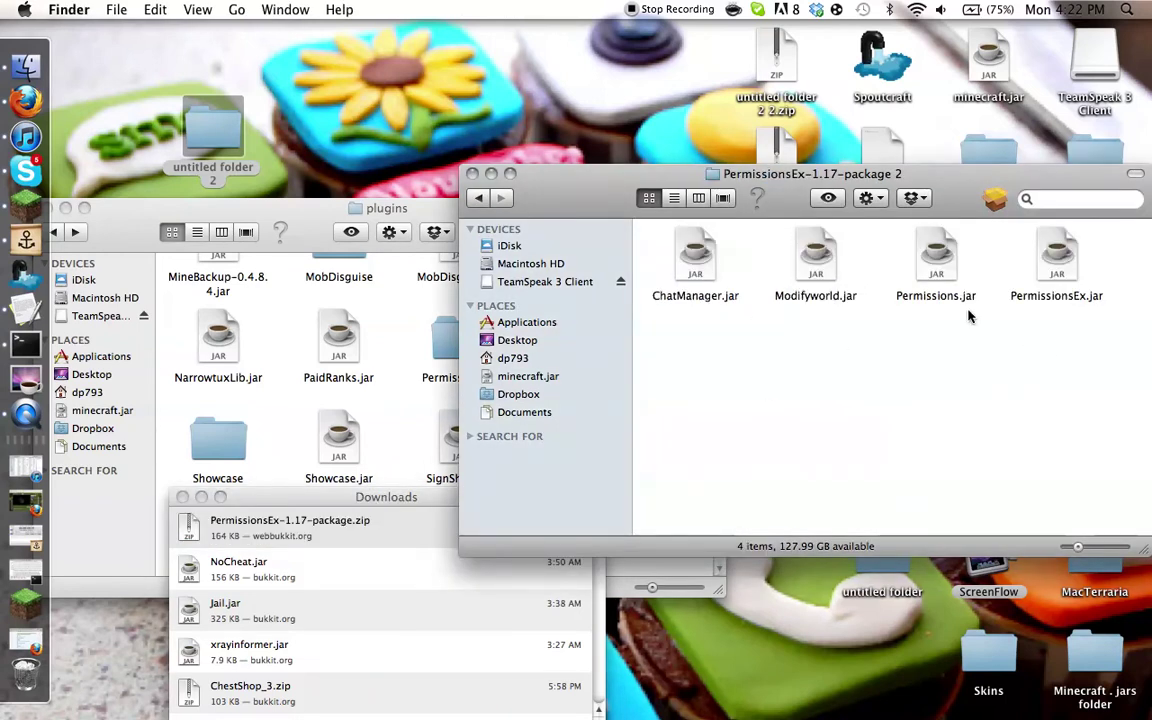
pyautogui.click(1064, 245)
pyautogui.moveTo(1064, 240)
pyautogui.mouseDown()
pyautogui.moveTo(766, 355)
pyautogui.moveTo(217, 422)
pyautogui.moveTo(418, 392)
pyautogui.moveTo(460, 340)
pyautogui.mouseUp()
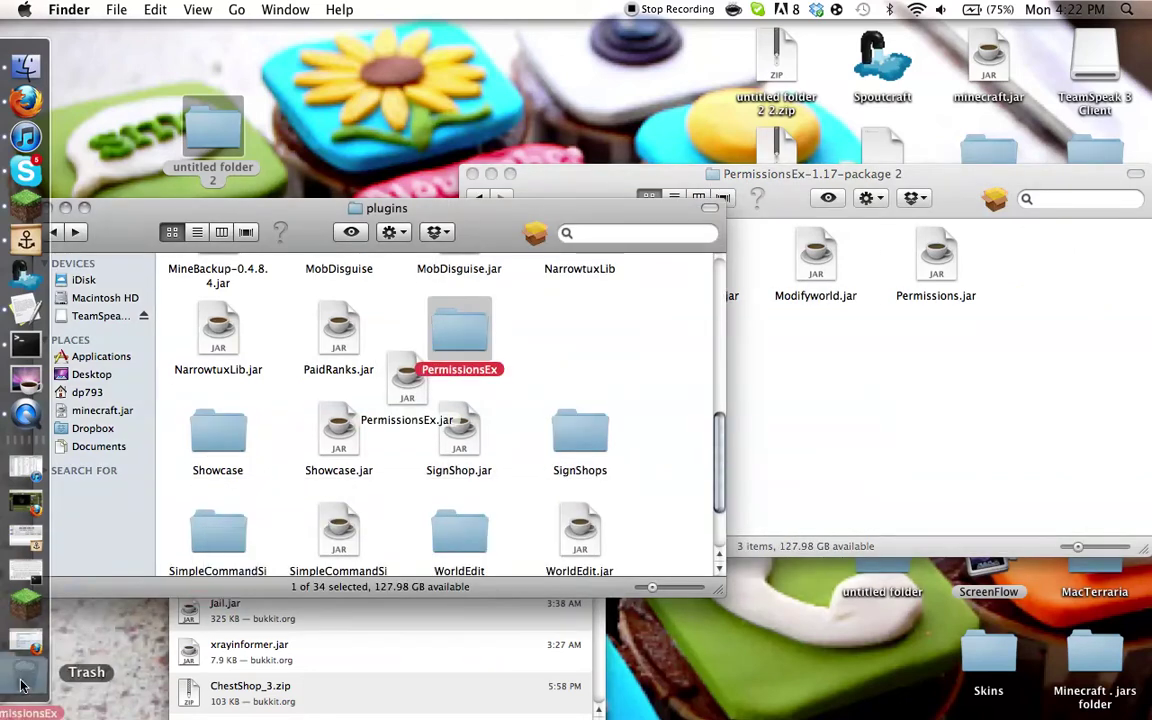
pyautogui.press('super+BackSpace')
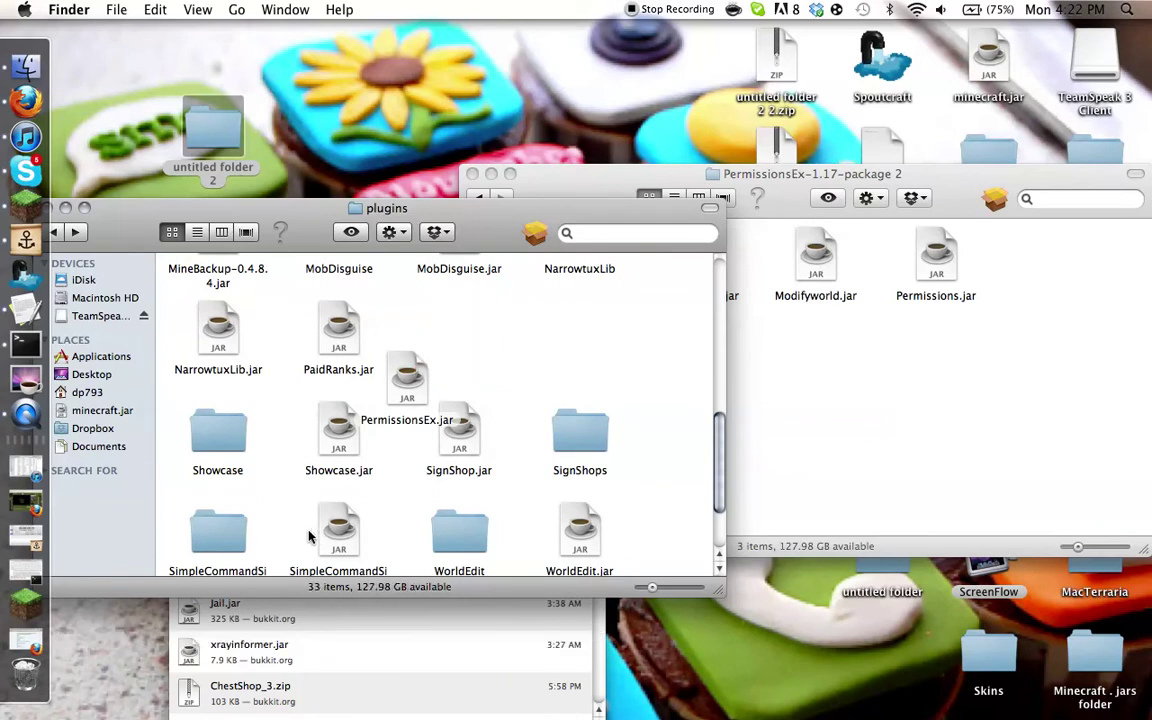
pyautogui.moveTo(418, 383)
pyautogui.mouseDown()
pyautogui.moveTo(424, 330)
pyautogui.moveTo(450, 318)
pyautogui.moveTo(462, 328)
pyautogui.mouseUp()
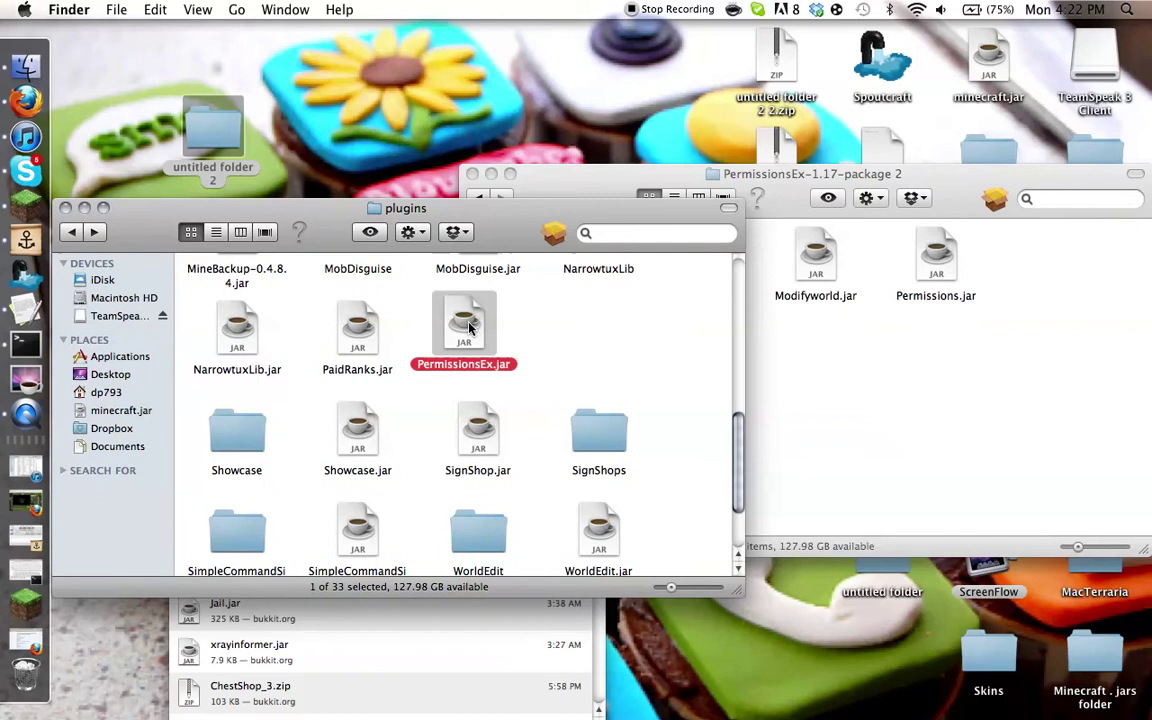
# Undo the folder deletion and move the old PermissionsEx folder onto the desktop.
pyautogui.click(160, 9)
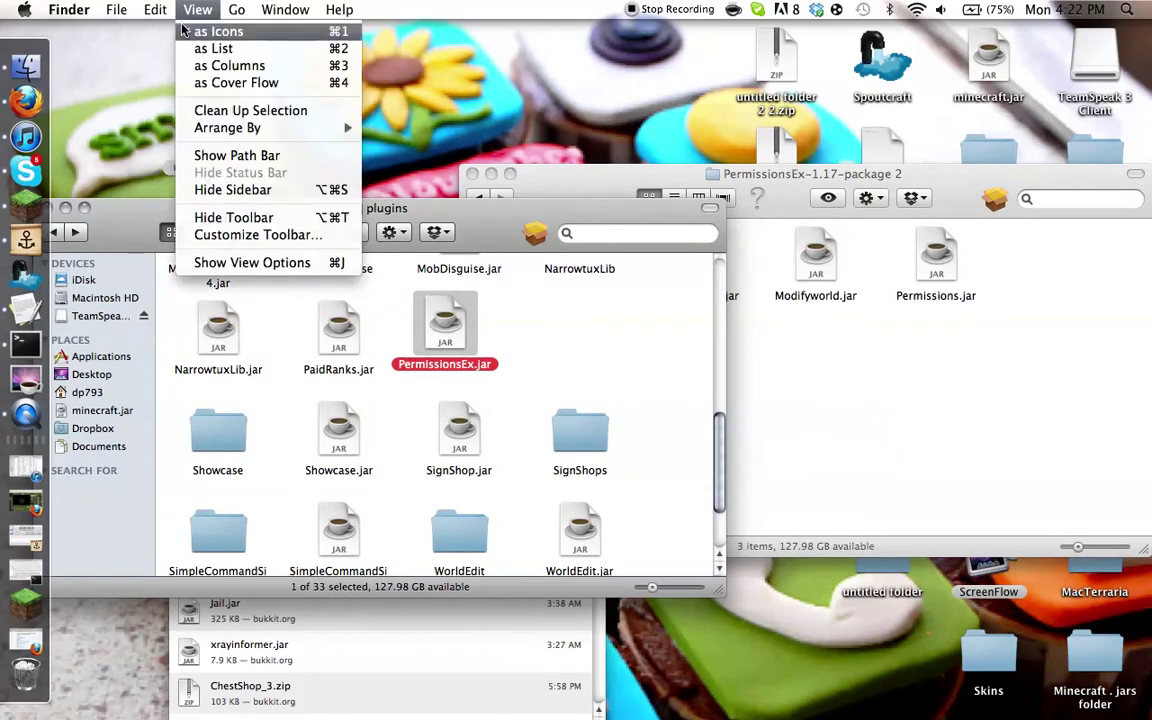
pyautogui.click(160, 38)
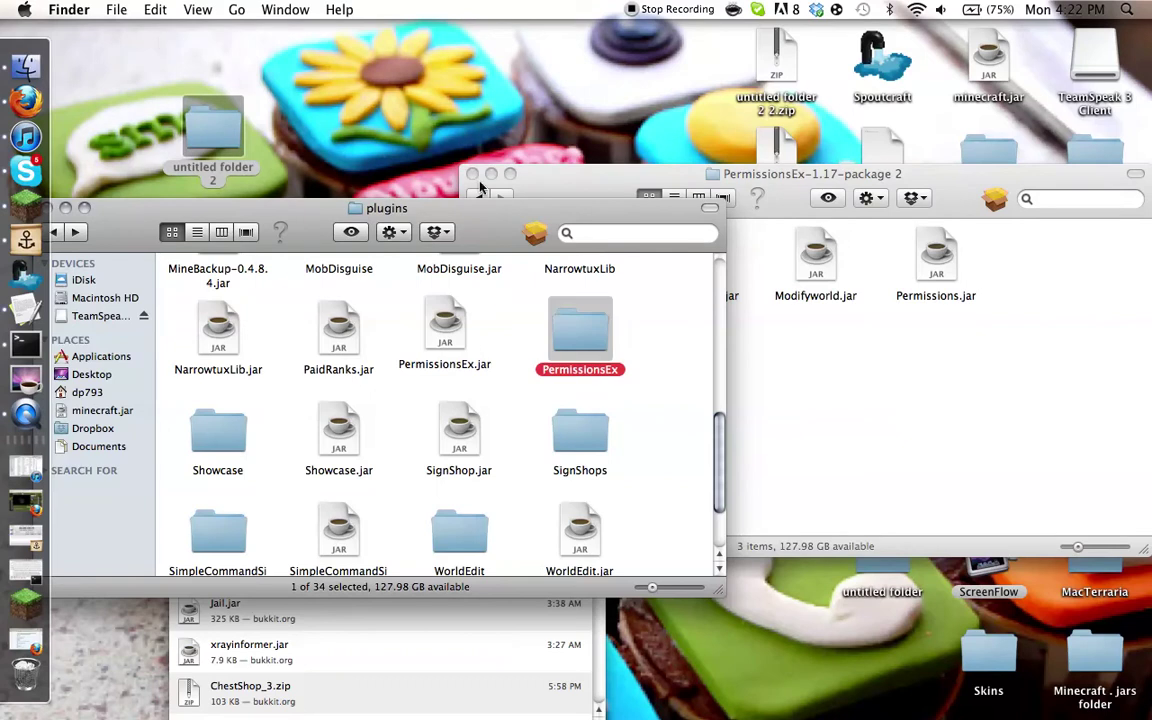
pyautogui.moveTo(600, 365)
pyautogui.mouseDown()
pyautogui.moveTo(416, 89)
pyautogui.moveTo(467, 125)
pyautogui.mouseUp()
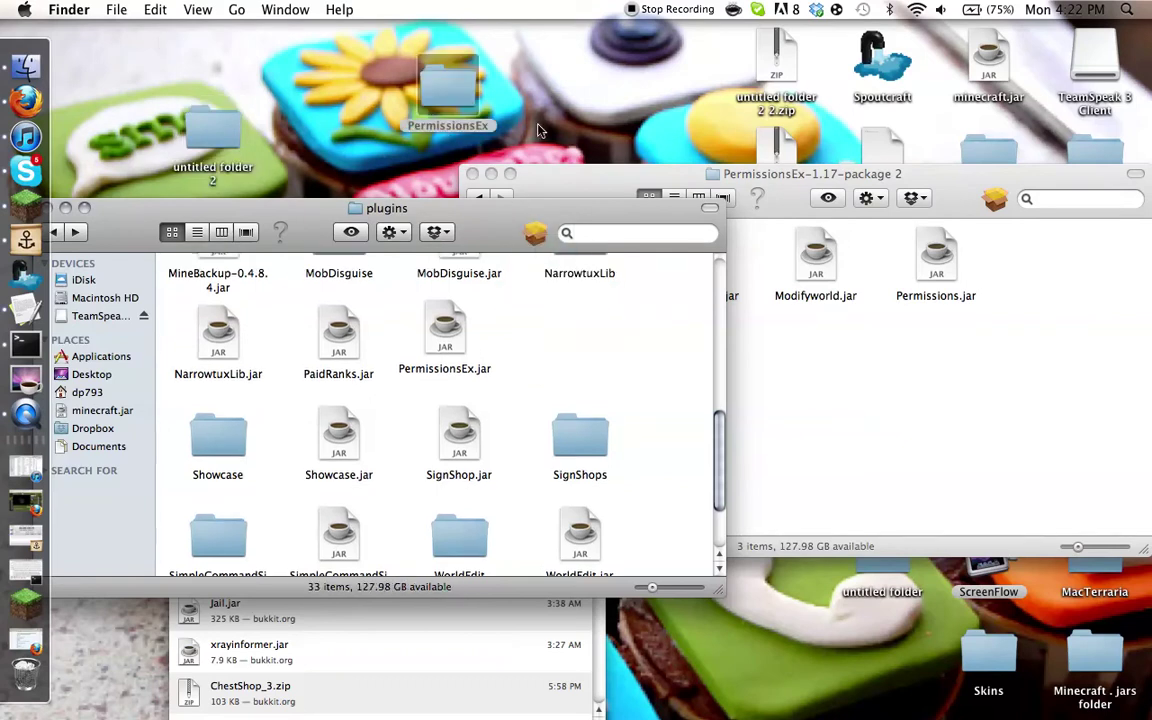
pyautogui.rightClick(400, 155)
pyautogui.click(357, 262)
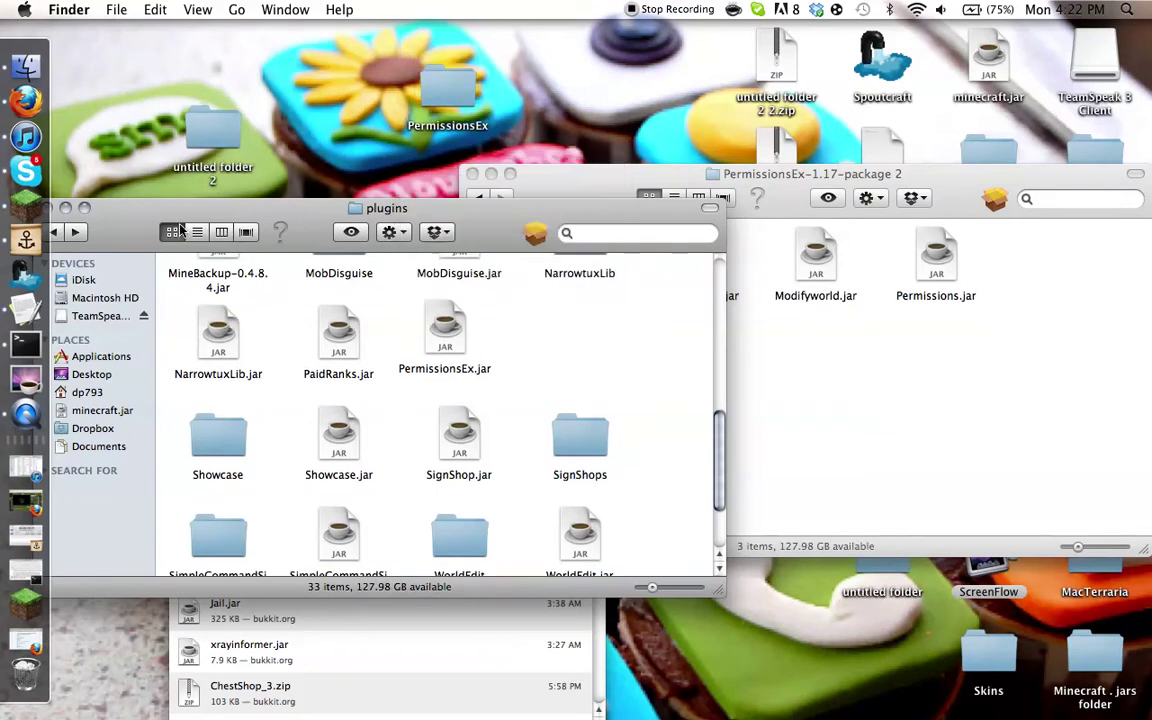
# Back in Minecraft, run /reload in chat and confirm 'Reload complete.' appears.
pyautogui.click(5, 208)
pyautogui.click(488, 268)
pyautogui.write('t')
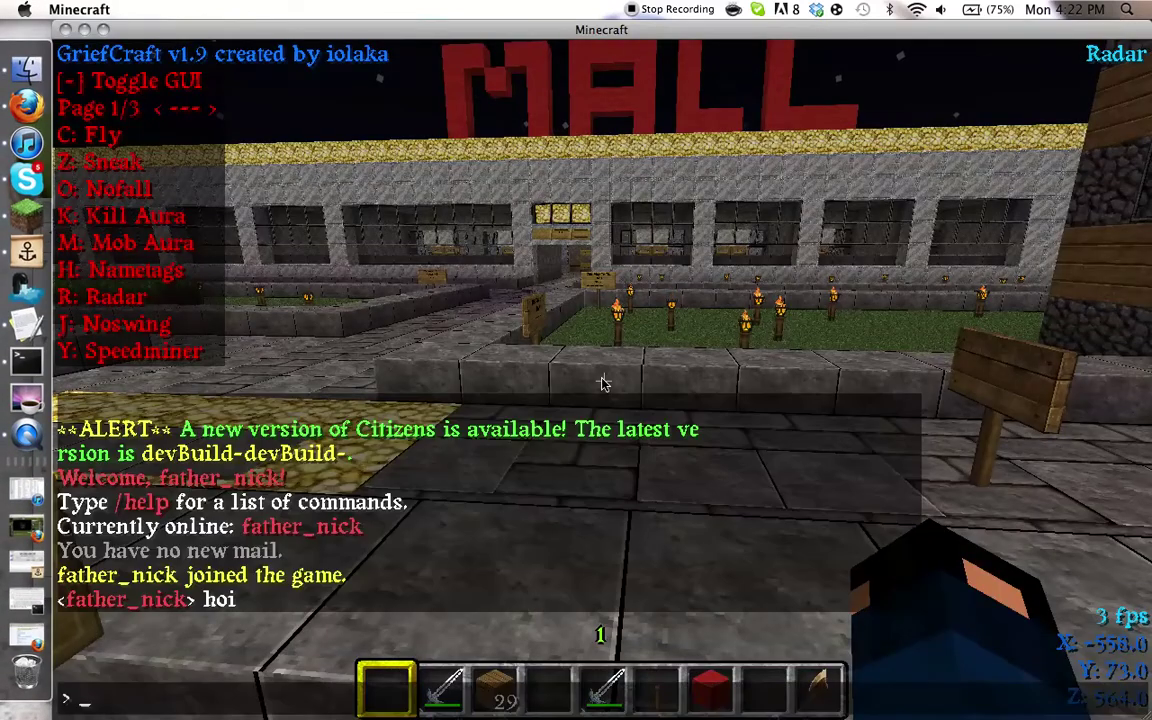
pyautogui.write('/reloa')
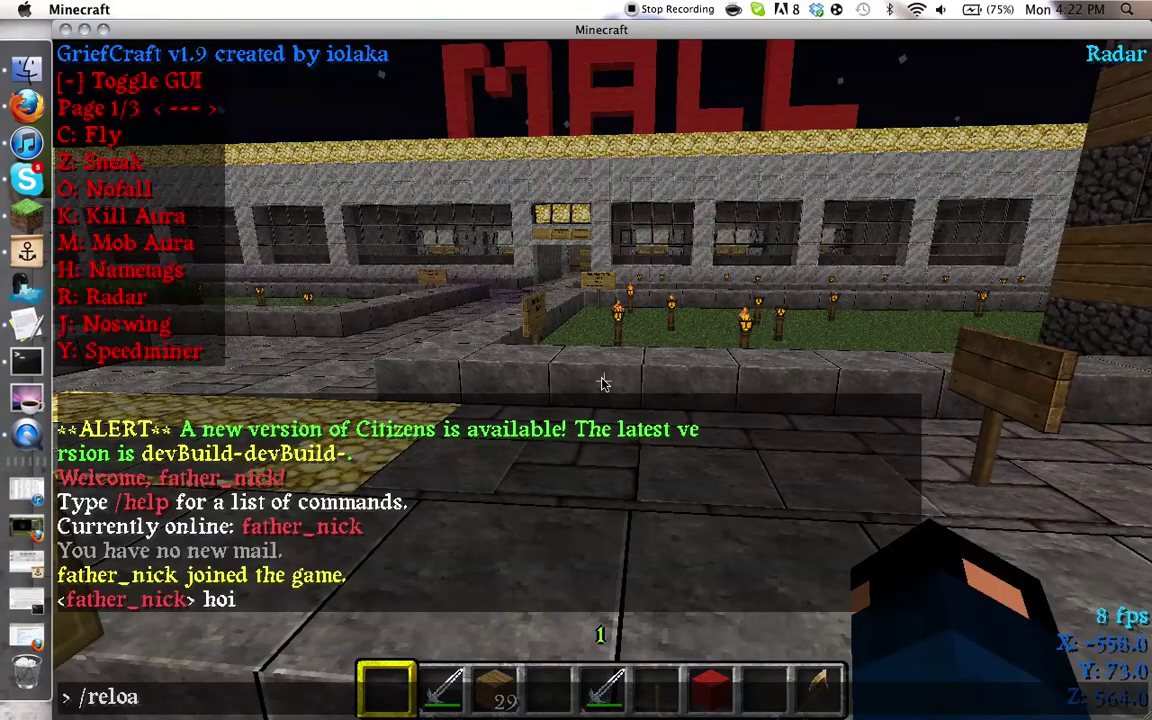
pyautogui.write('d')
pyautogui.press('Return')
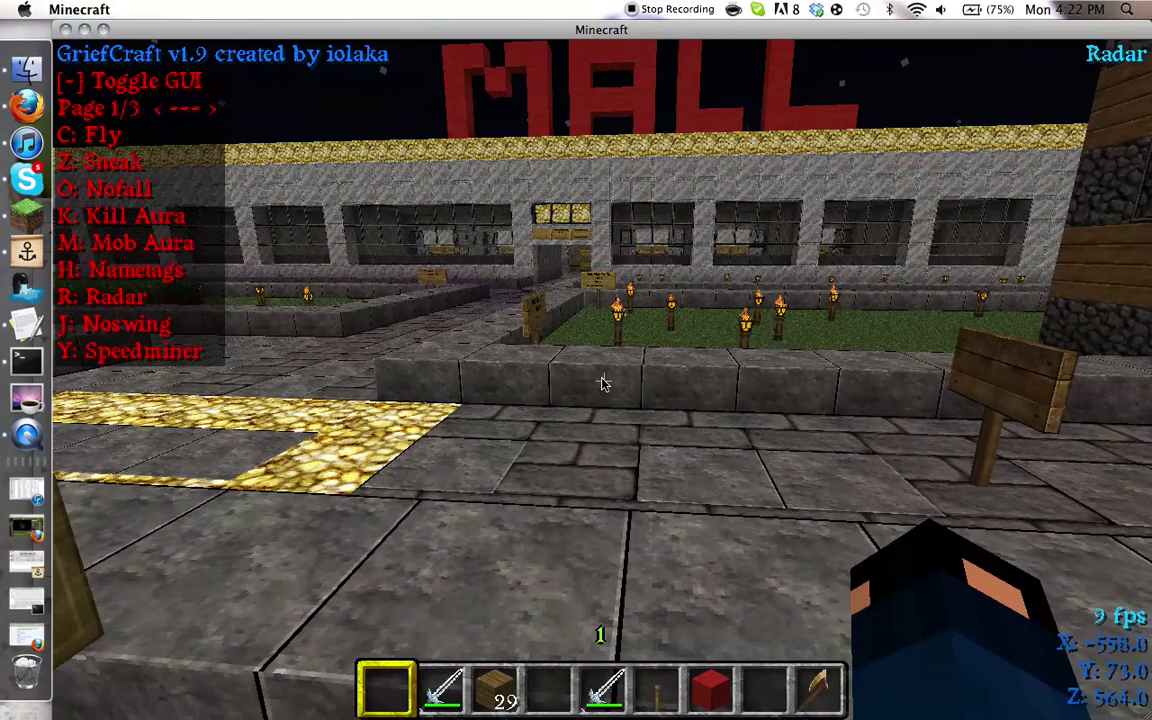
pyautogui.moveTo(603, 380)
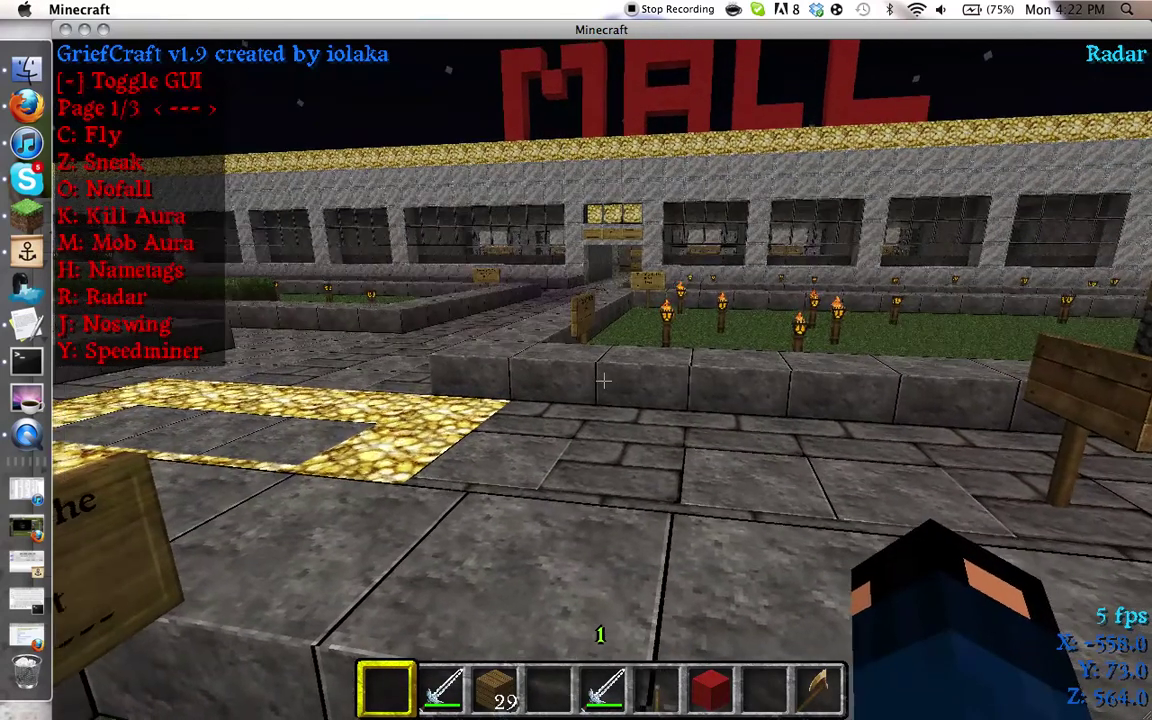
pyautogui.press('t')
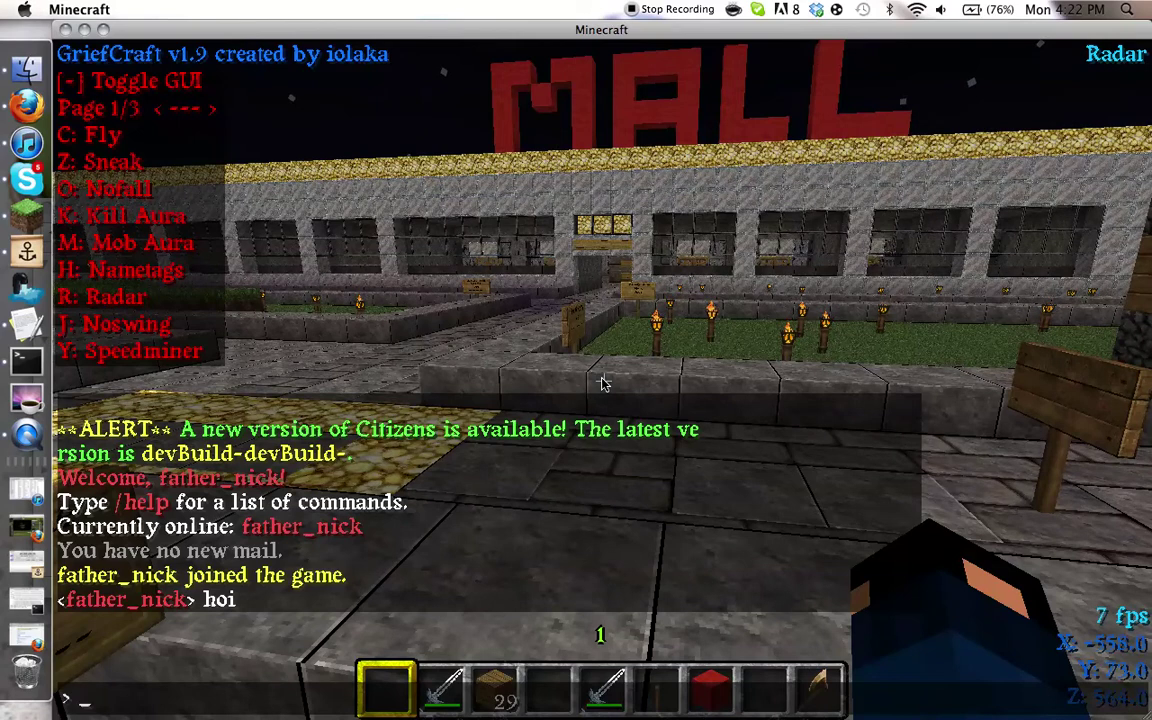
pyautogui.press('Escape')
pyautogui.press('Escape')
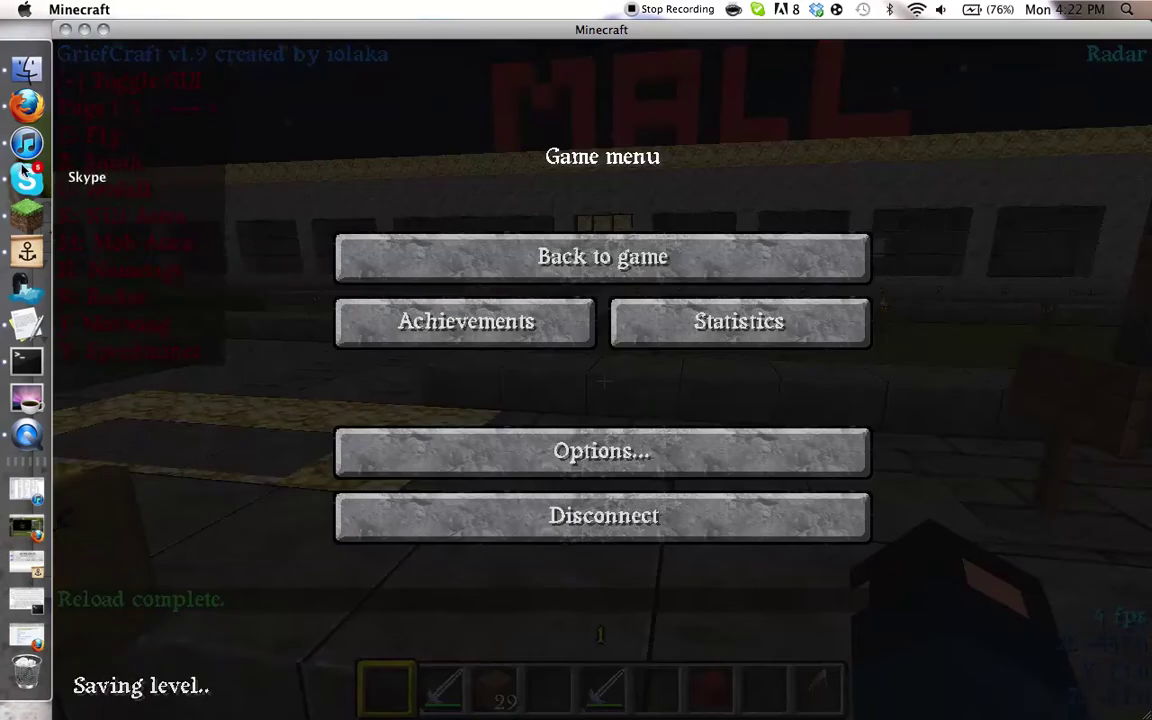
# Open the PermissionsEx plugin folder and briefly view permissions.yml.
pyautogui.click(27, 67)
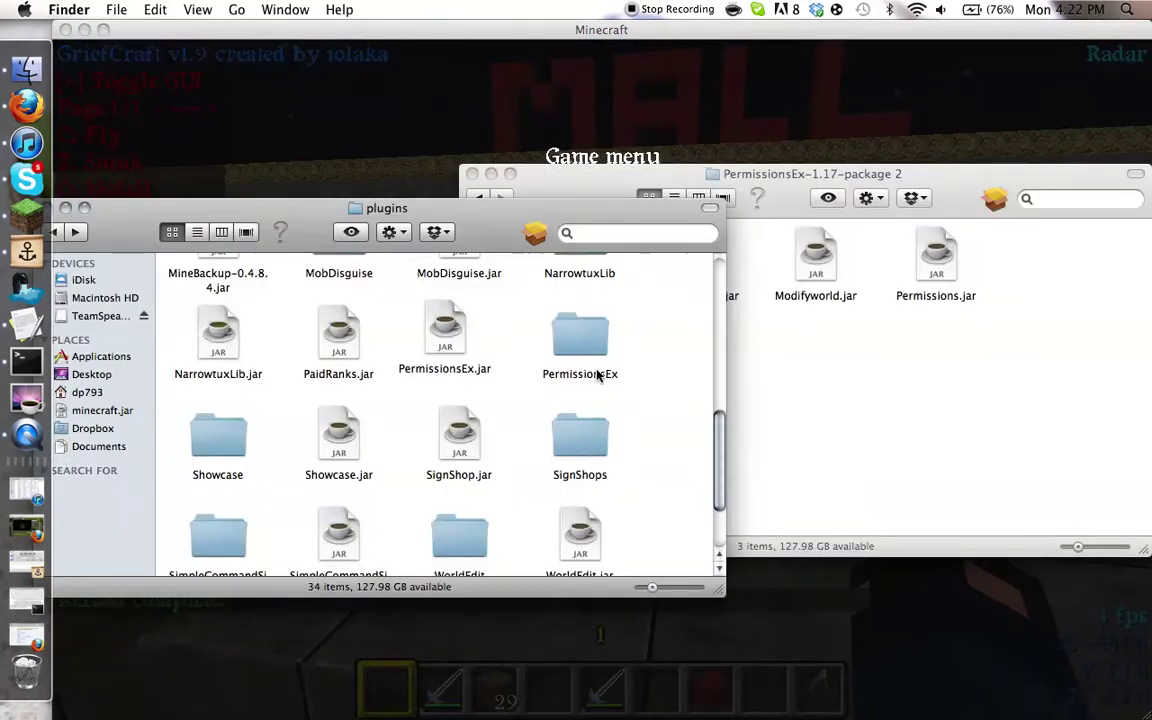
pyautogui.moveTo(598, 374)
pyautogui.mouseDown()
pyautogui.moveTo(656, 388)
pyautogui.moveTo(575, 338)
pyautogui.mouseUp()
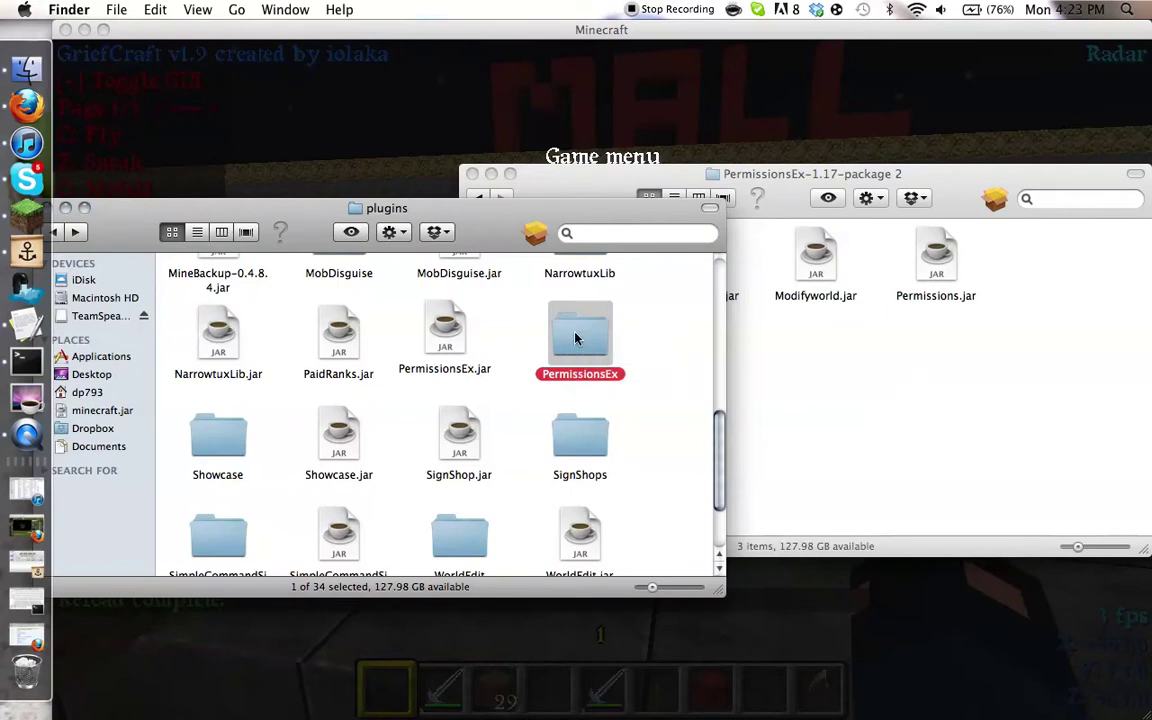
pyautogui.doubleClick(575, 338)
pyautogui.moveTo(484, 330)
pyautogui.mouseDown()
pyautogui.moveTo(262, 329)
pyautogui.moveTo(198, 314)
pyautogui.moveTo(175, 290)
pyautogui.moveTo(309, 346)
pyautogui.mouseUp()
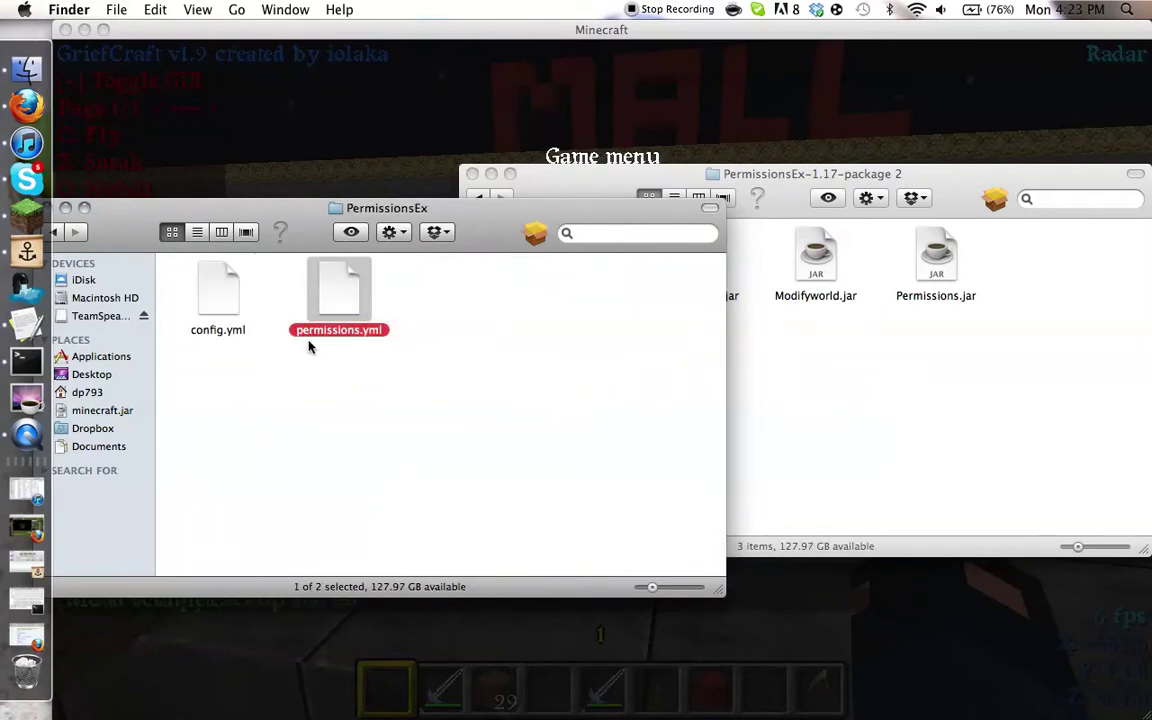
pyautogui.doubleClick(339, 295)
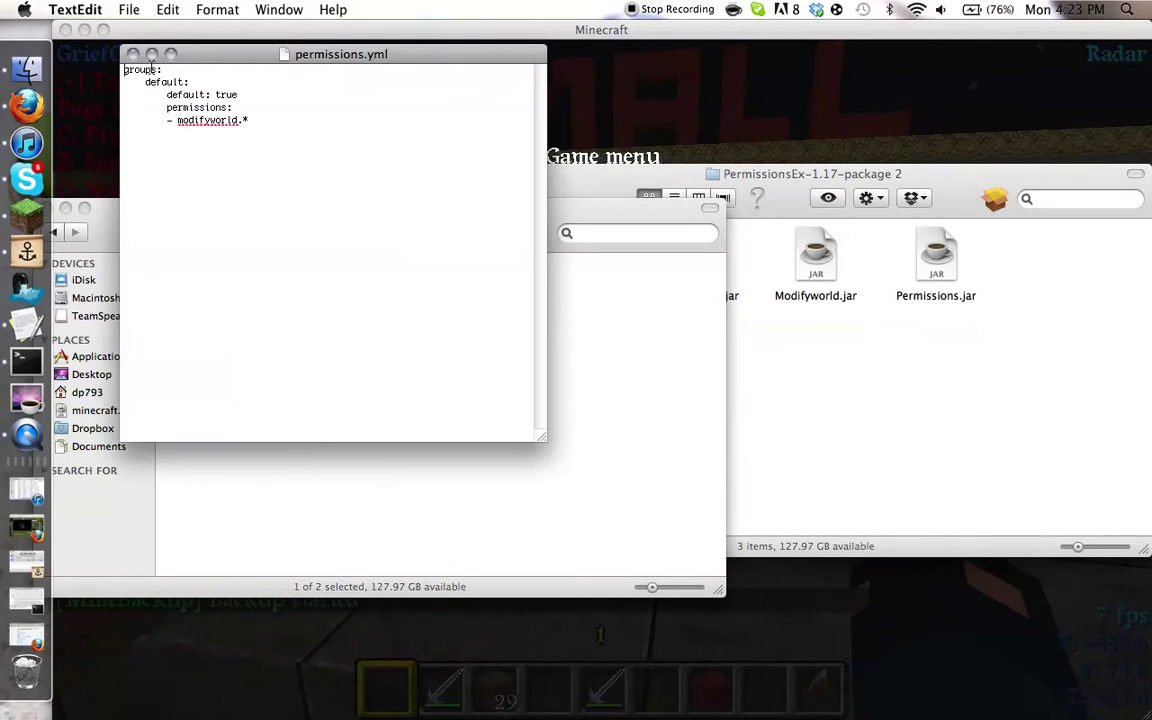
pyautogui.click(133, 54)
# Choose Open With > Other… for permissions.yml to show the Choose Application dialog.
pyautogui.rightClick(342, 279)
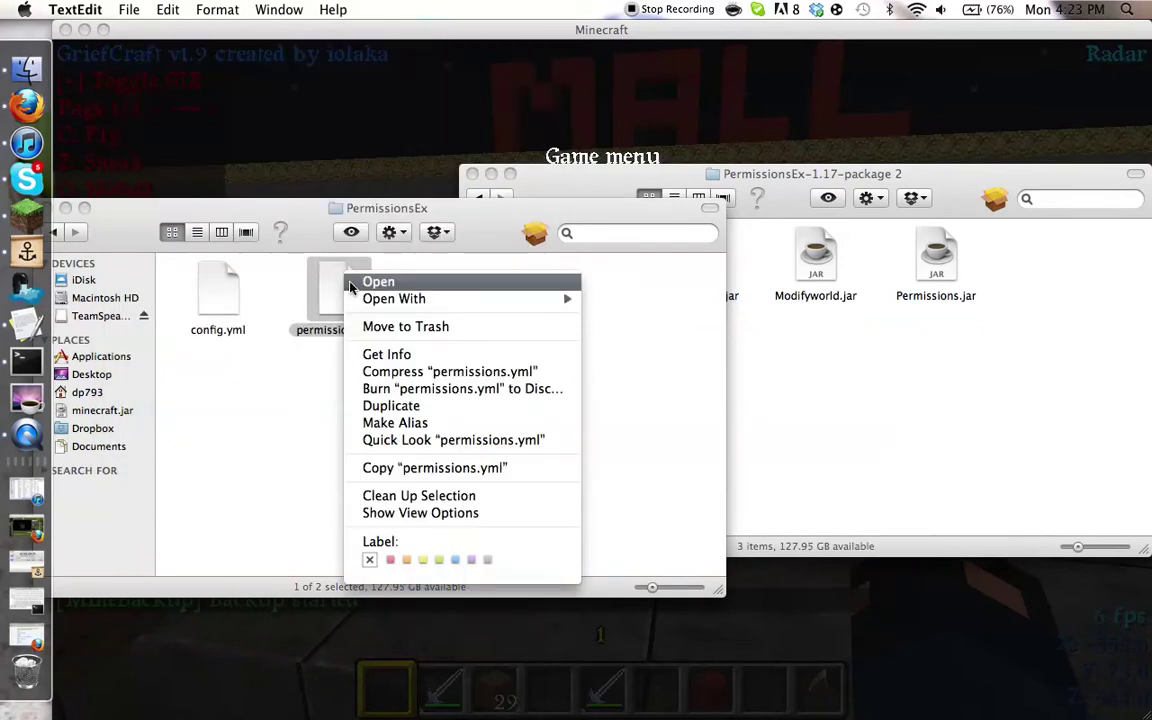
pyautogui.moveTo(430, 301)
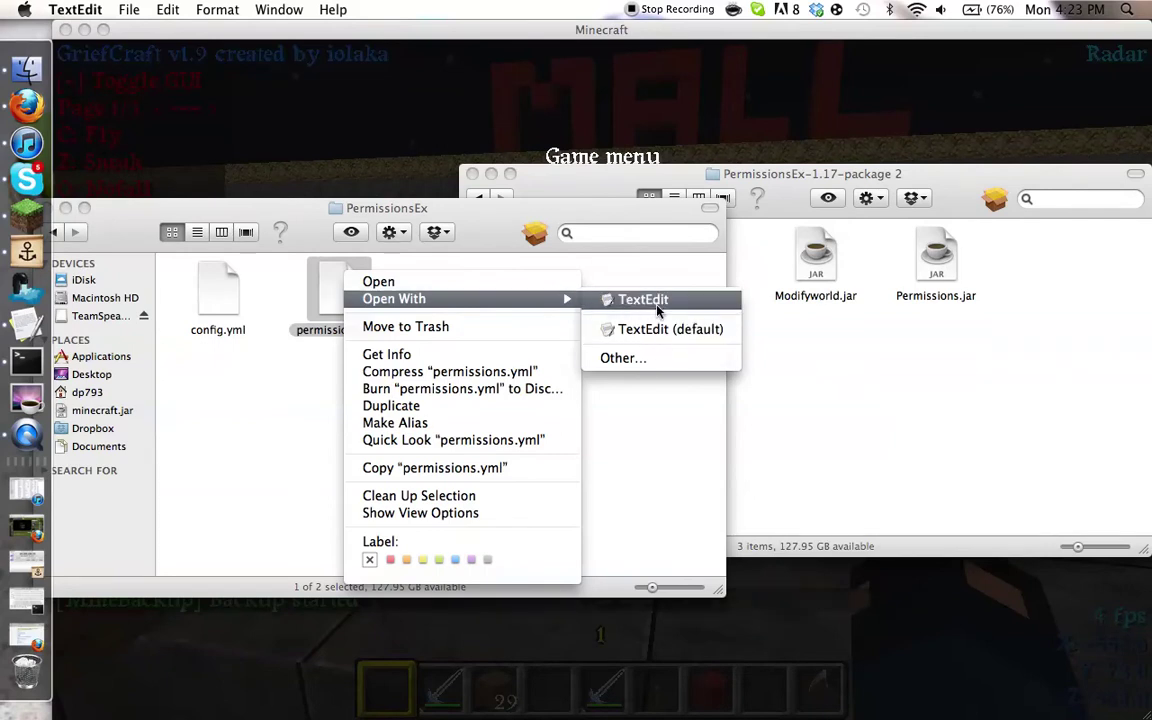
pyautogui.click(642, 360)
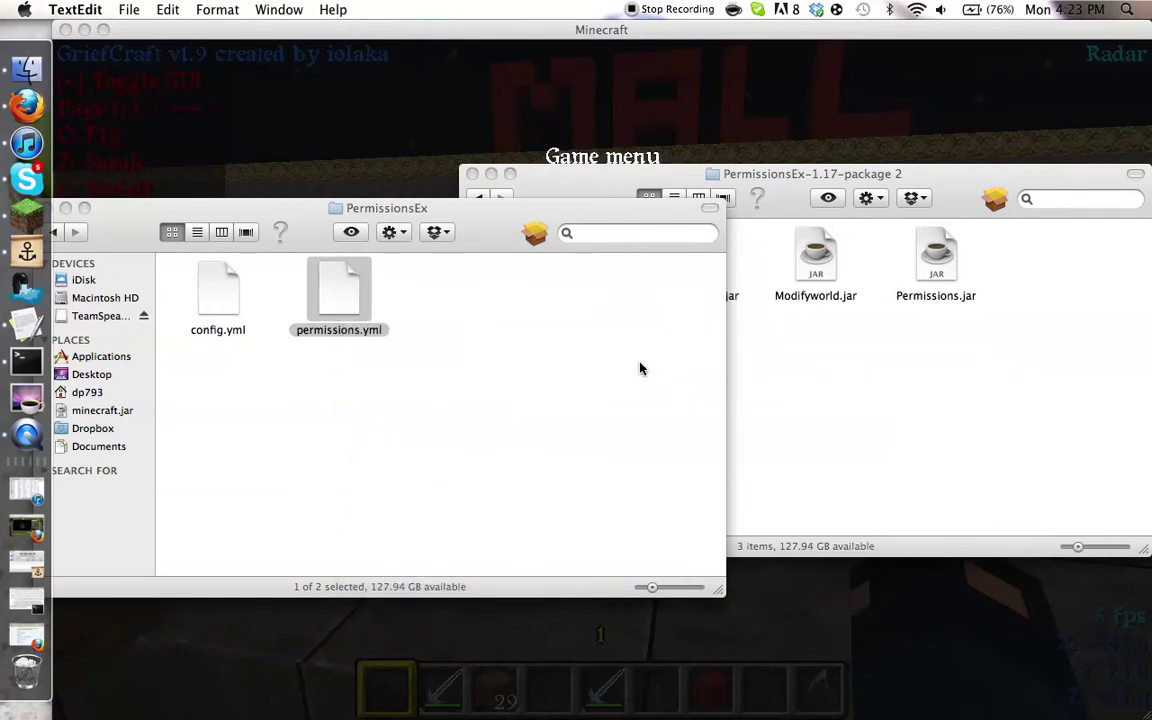
pyautogui.scroll(-10, 583, 299)
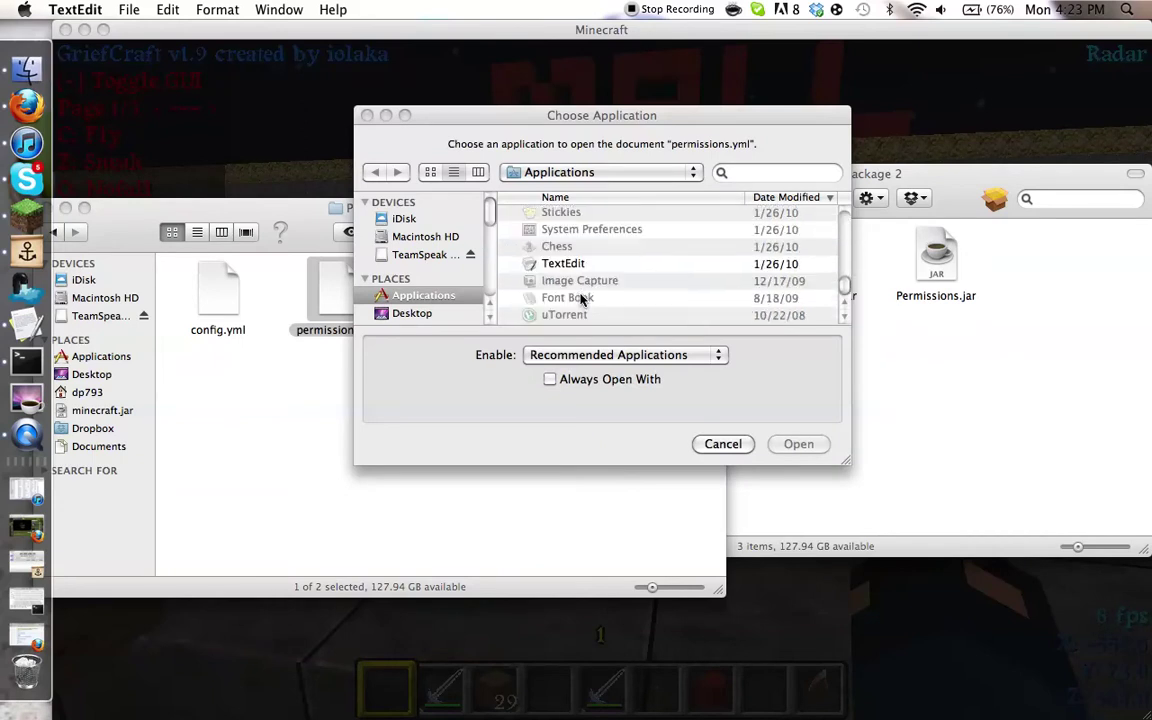
# Open permissions.yml in TextEdit and delete all its default text.
pyautogui.doubleClick(583, 264)
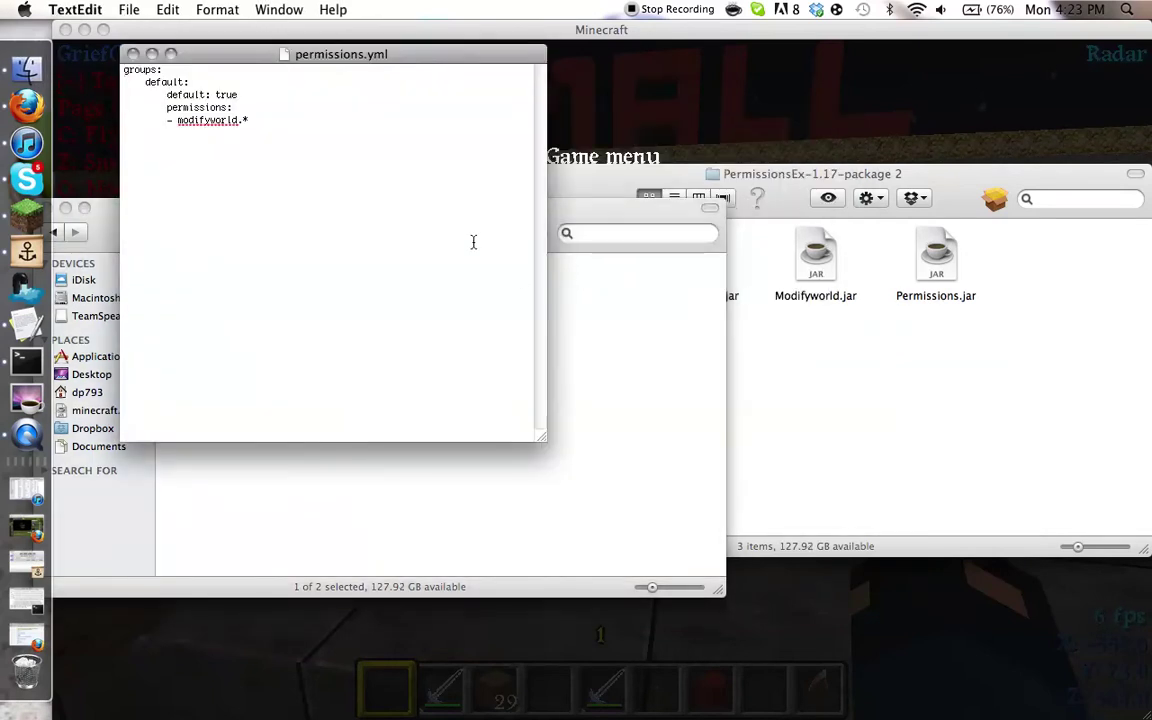
pyautogui.moveTo(270, 140); pyautogui.dragTo(67, 50)
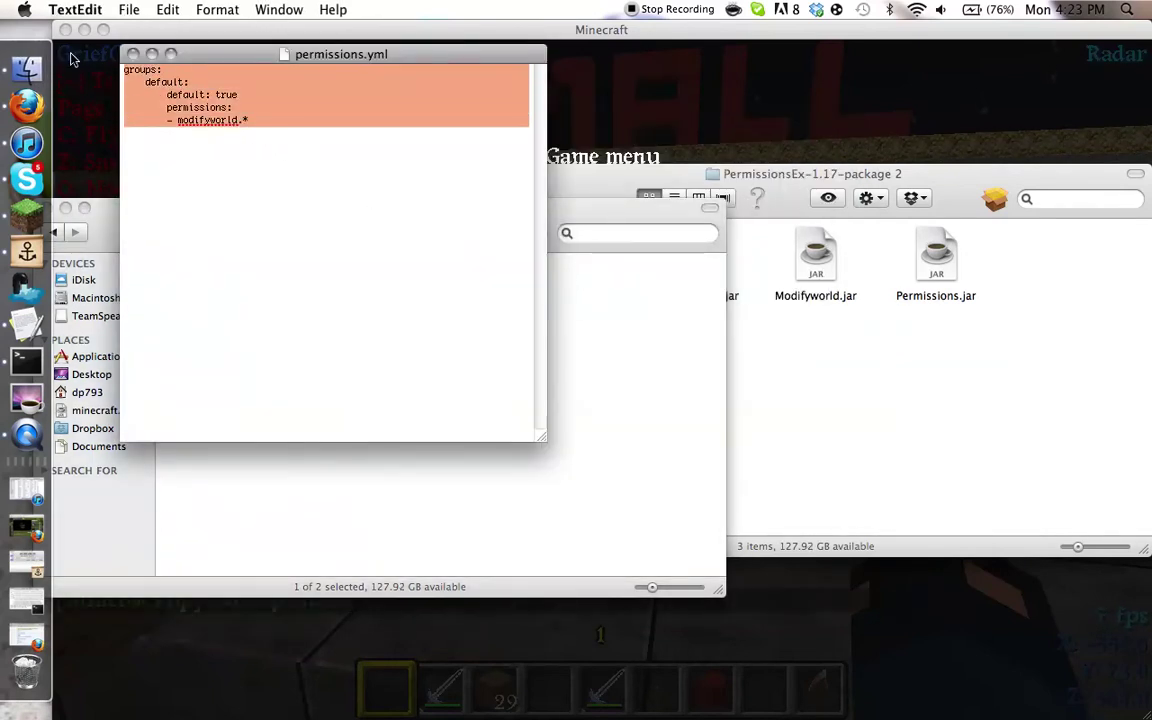
pyautogui.press('BackSpace')
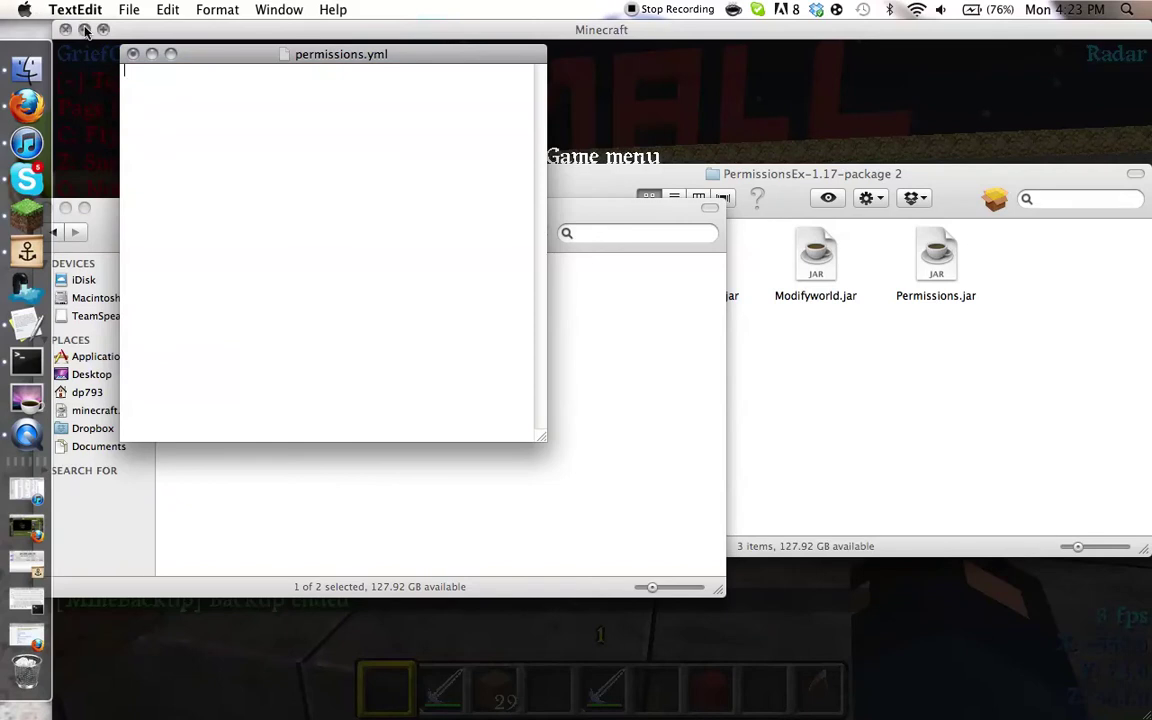
# Minimize Minecraft, move the empty document aside, and open the desktop PermissionsEx folder.
pyautogui.click(84, 29)
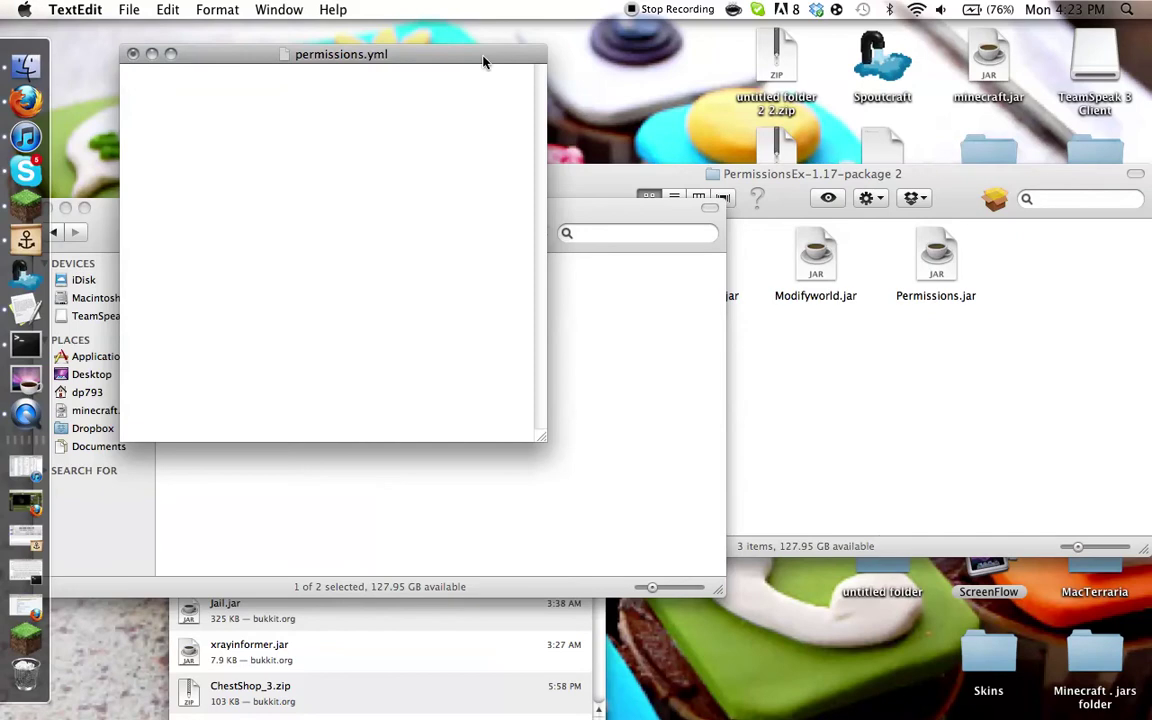
pyautogui.moveTo(483, 62); pyautogui.dragTo(766, 169)
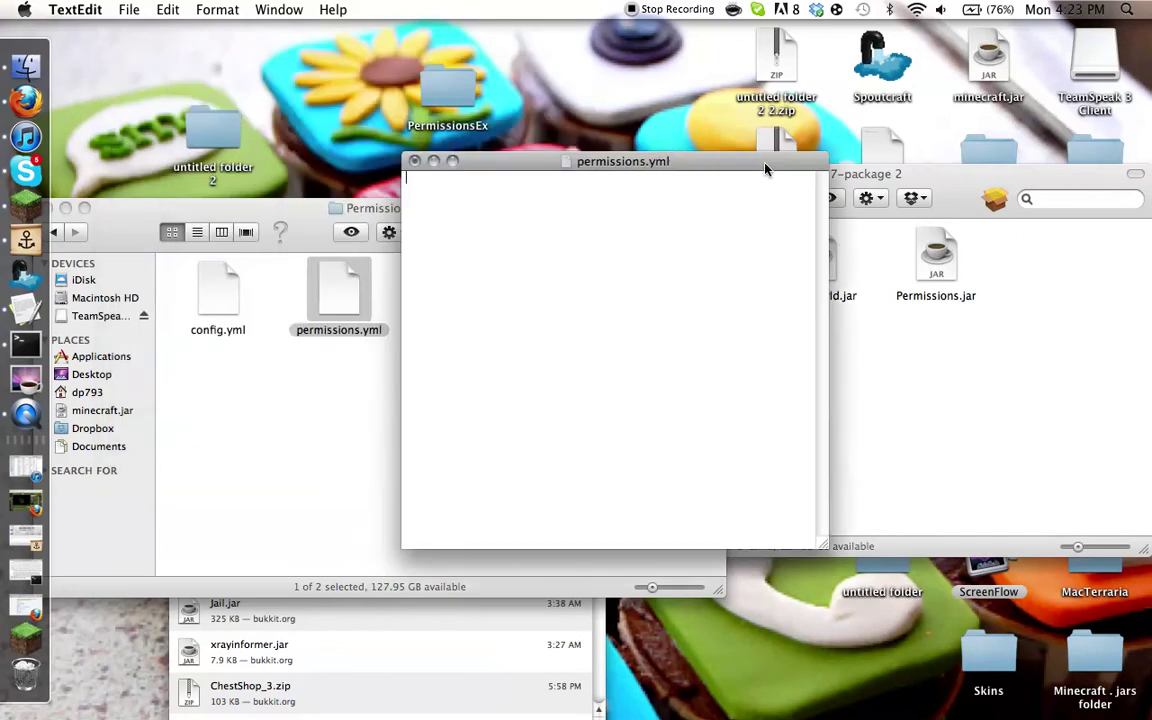
pyautogui.doubleClick(450, 93)
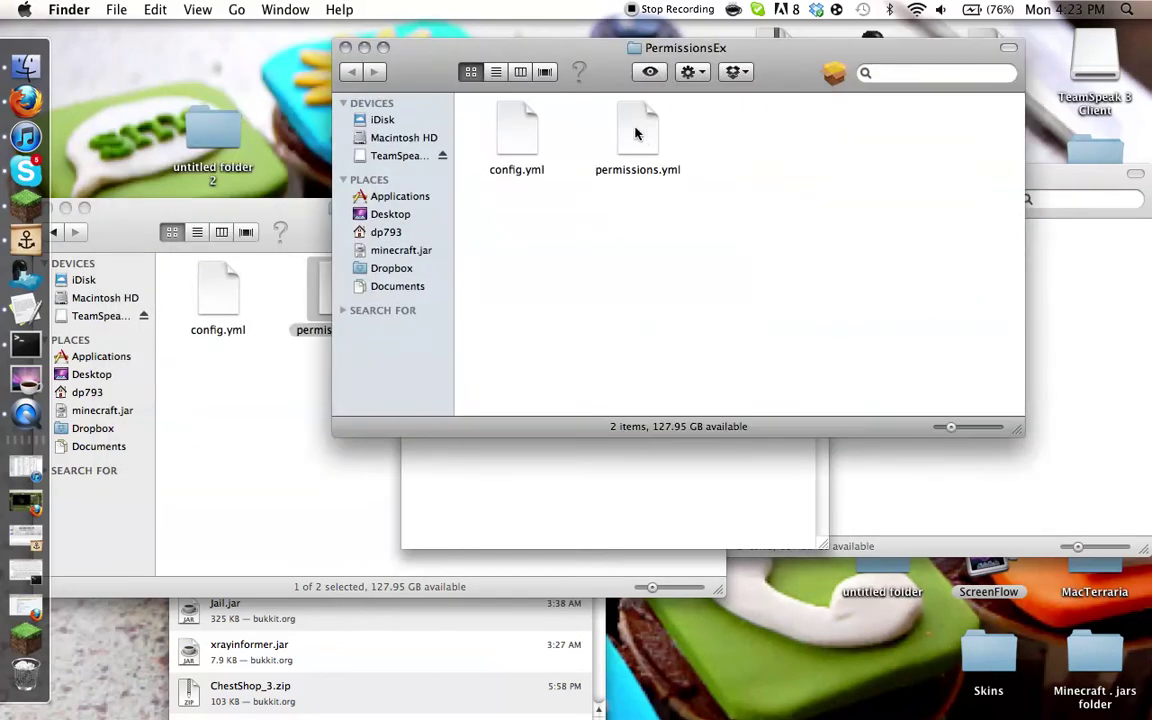
# Open the filled-in desktop permissions.yml and copy its entire ranks text.
pyautogui.doubleClick(645, 135)
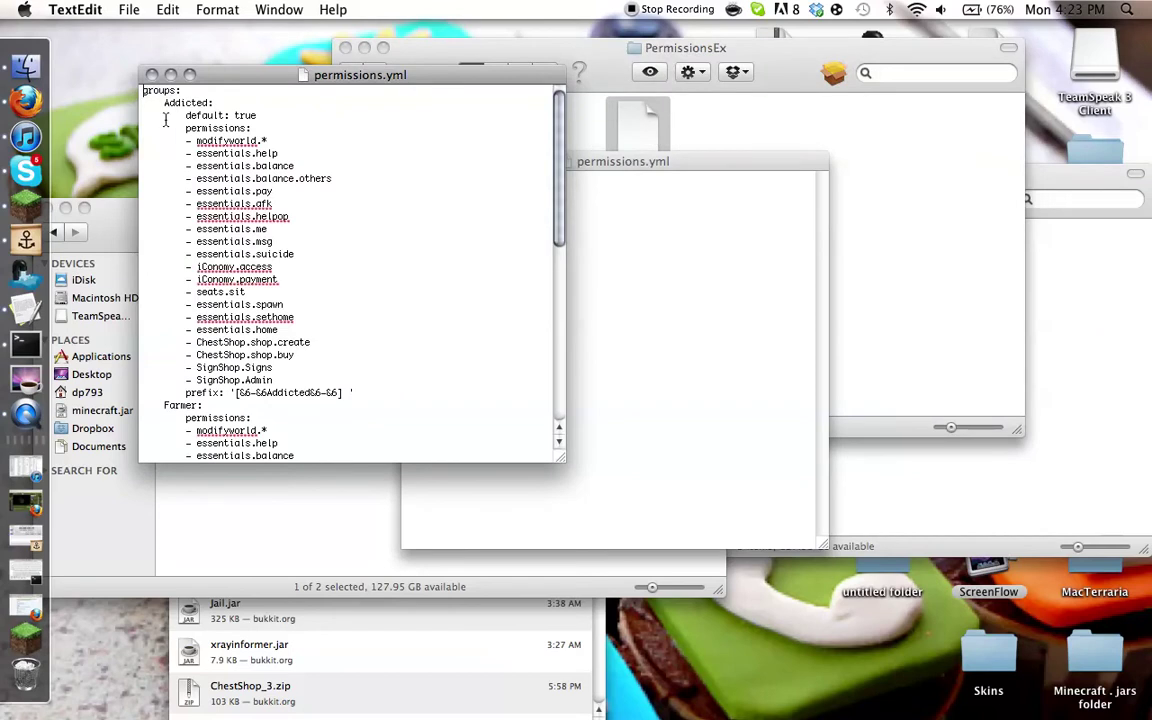
pyautogui.press('super+a')
pyautogui.scroll(-15, 336, 357)
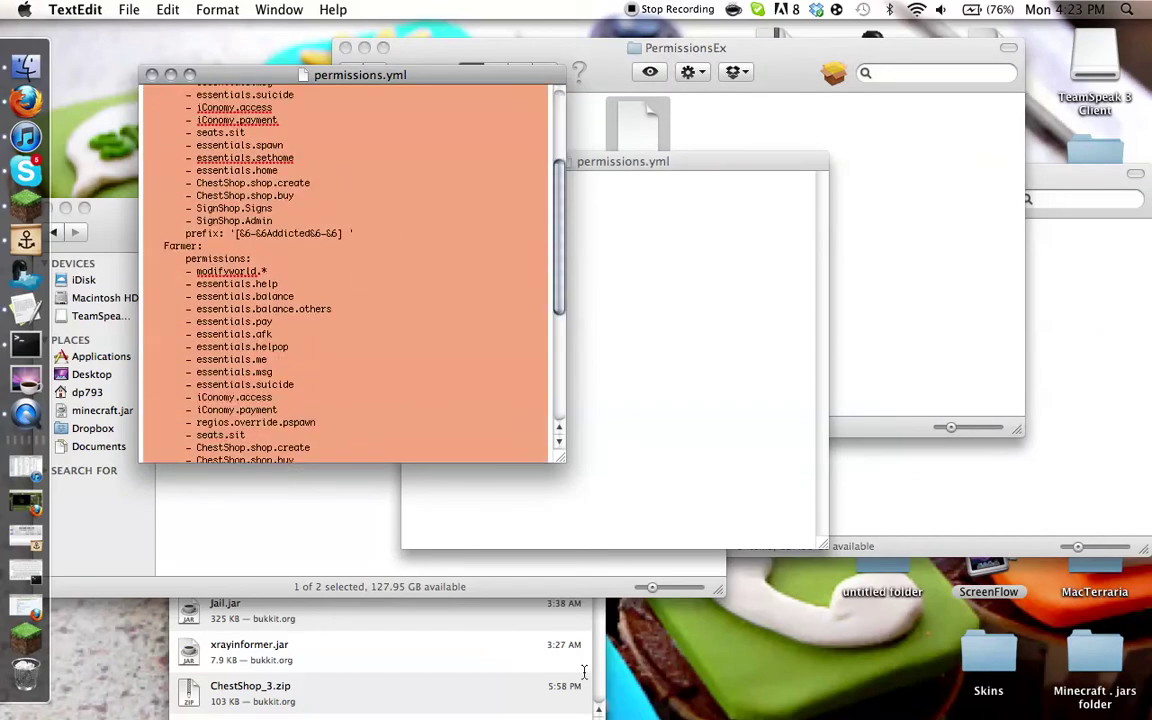
pyautogui.rightClick(384, 380)
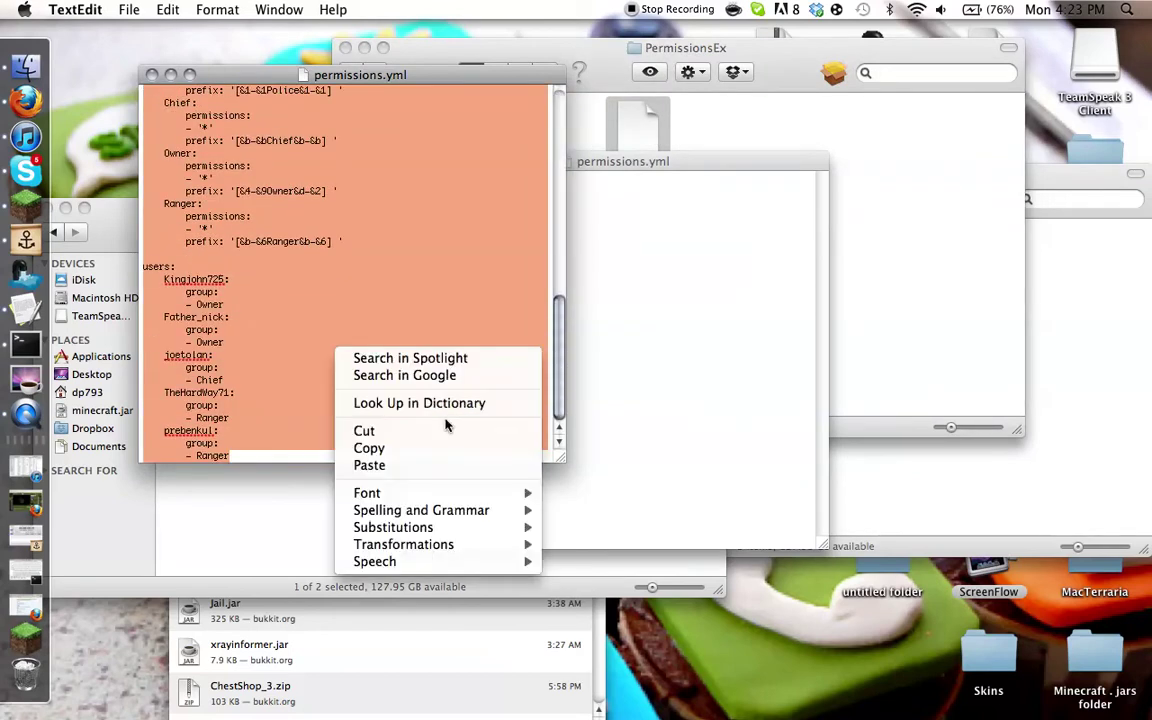
pyautogui.click(437, 448)
# Paste the copied ranks into the empty permissions.yml document.
pyautogui.click(664, 381)
pyautogui.rightClick(664, 381)
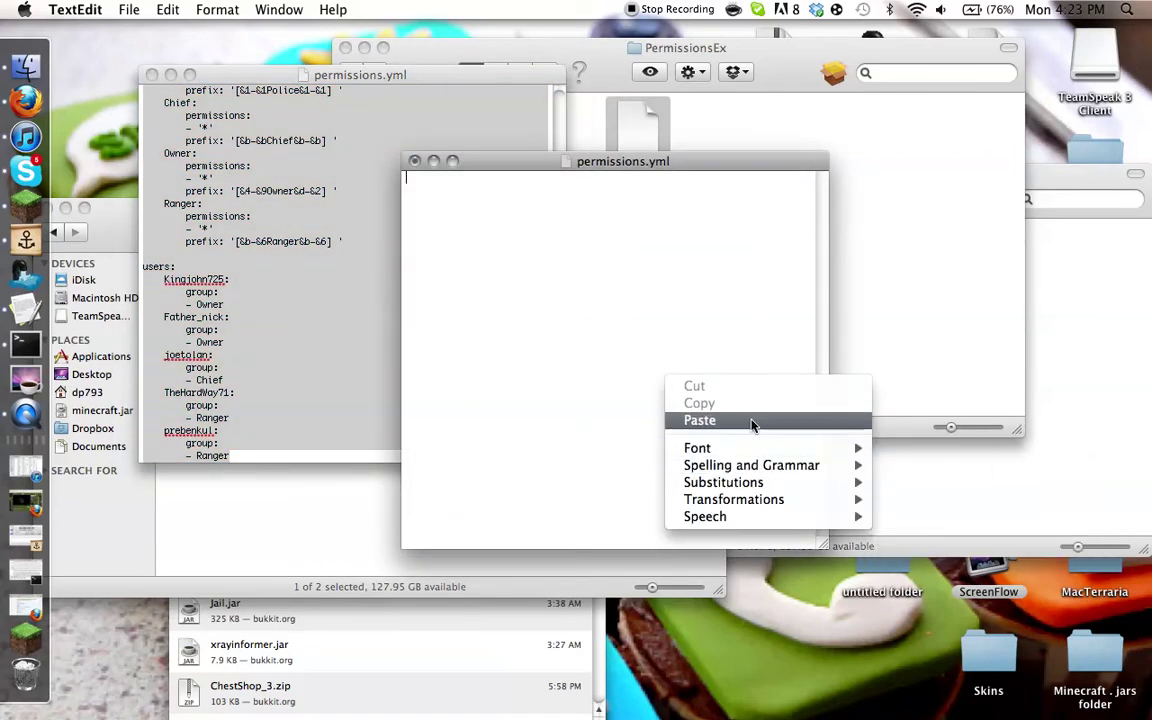
pyautogui.click(752, 424)
pyautogui.scroll(10, 568, 278)
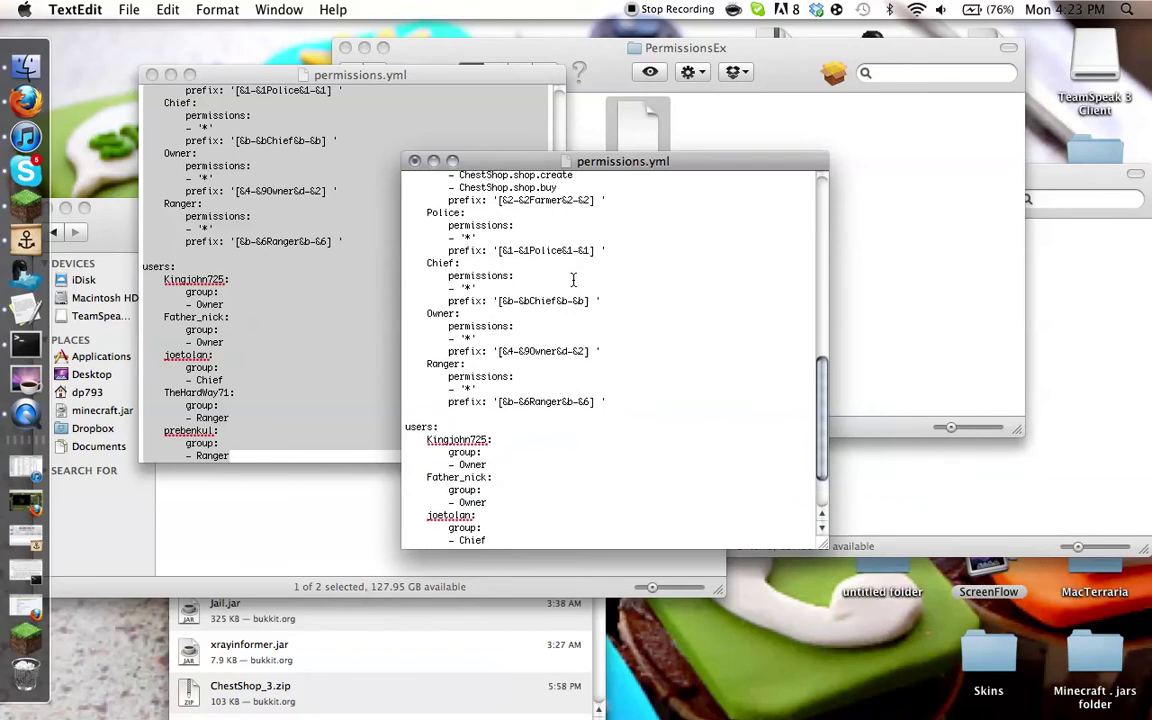
# Delete the Farmer ChestShop.shop.buy line and start a new entry after ChestShop.shop.create.
pyautogui.scroll(3, 628, 275)
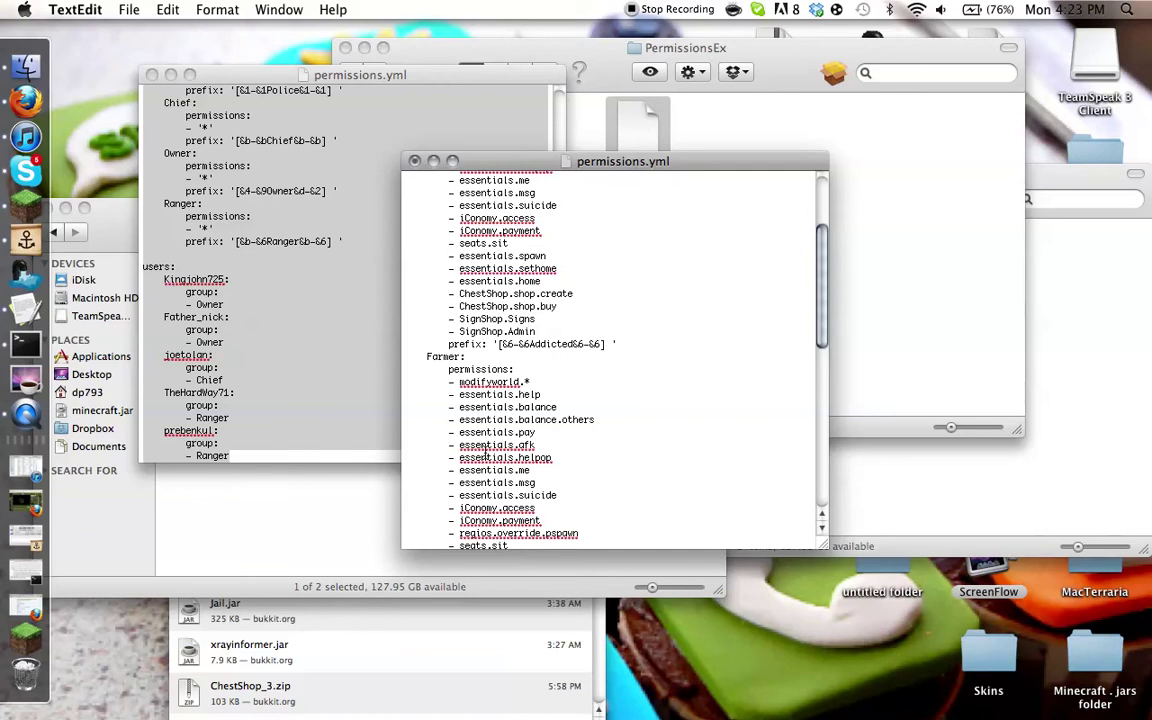
pyautogui.moveTo(641, 326)
pyautogui.mouseDown()
pyautogui.moveTo(600, 545)
pyautogui.moveTo(561, 455)
pyautogui.moveTo(585, 545)
pyautogui.moveTo(590, 368)
pyautogui.moveTo(630, 442)
pyautogui.moveTo(563, 405)
pyautogui.moveTo(699, 247)
pyautogui.moveTo(617, 240)
pyautogui.mouseUp()
pyautogui.click(617, 242)
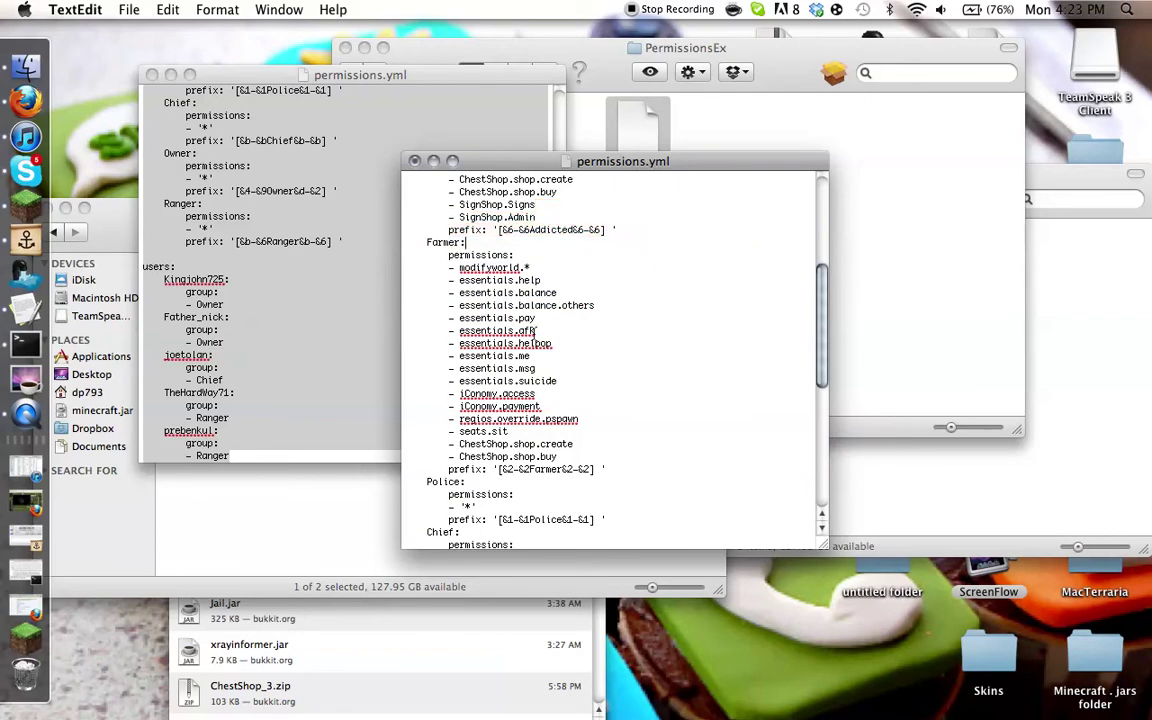
pyautogui.moveTo(590, 458)
pyautogui.mouseDown()
pyautogui.moveTo(412, 443)
pyautogui.moveTo(450, 457)
pyautogui.mouseUp()
pyautogui.press('BackSpace')
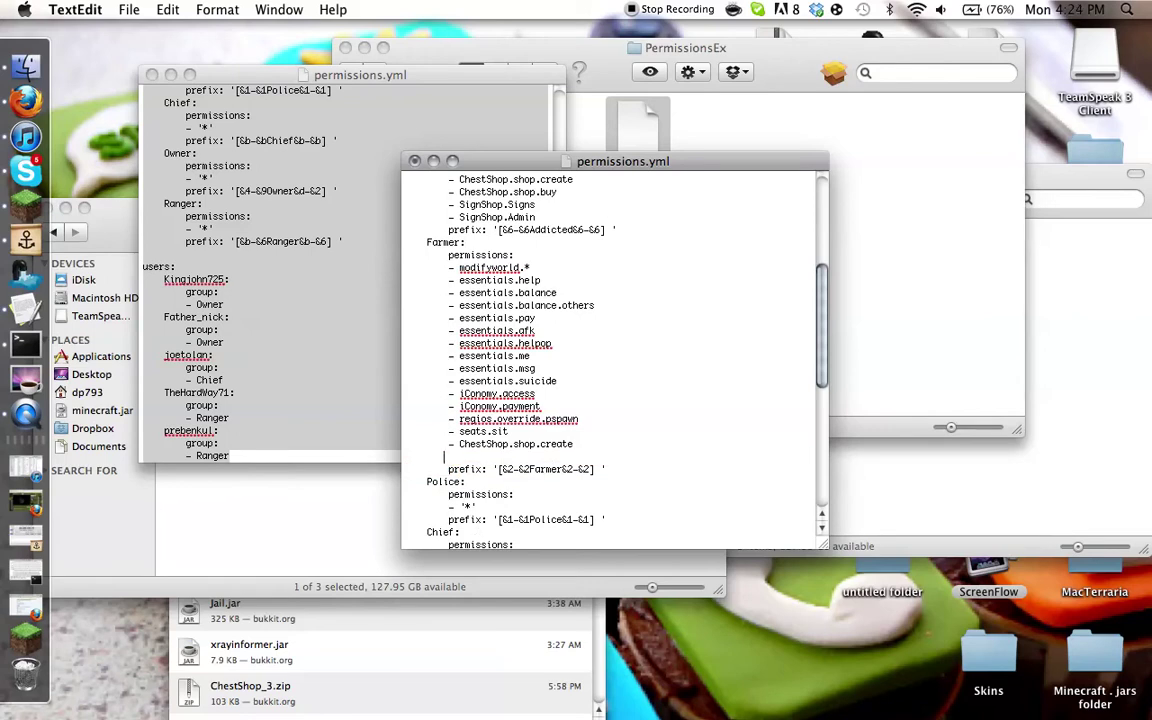
pyautogui.press('BackSpace')
pyautogui.press('BackSpace')
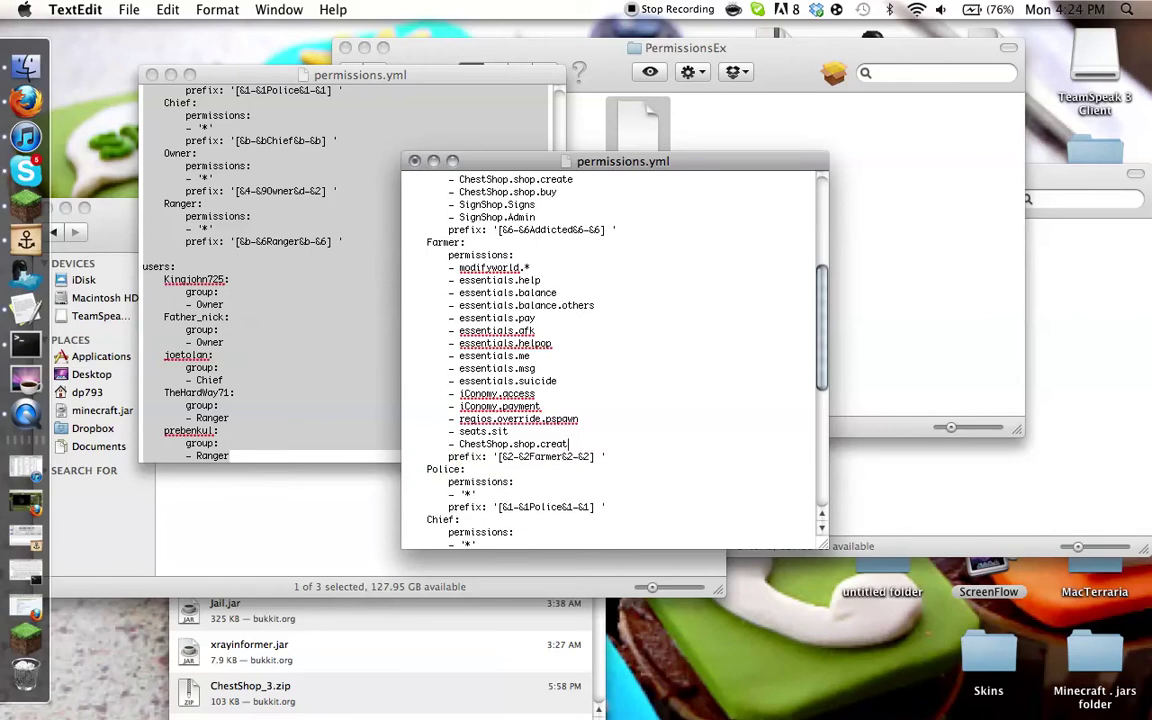
pyautogui.press('Return')
pyautogui.write('- ChestSho')
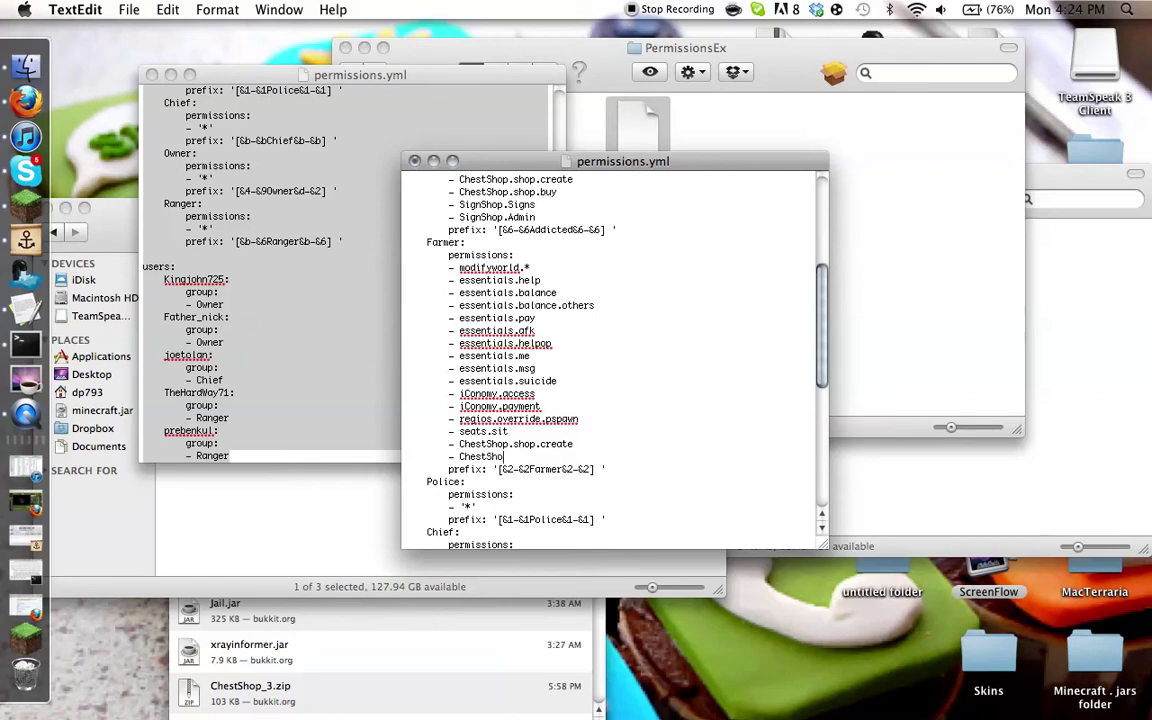
pyautogui.write('p.shop.buy')
# Remove the selected Farmer heading text and review the Addicted group block.
pyautogui.scroll(5, 450, 381)
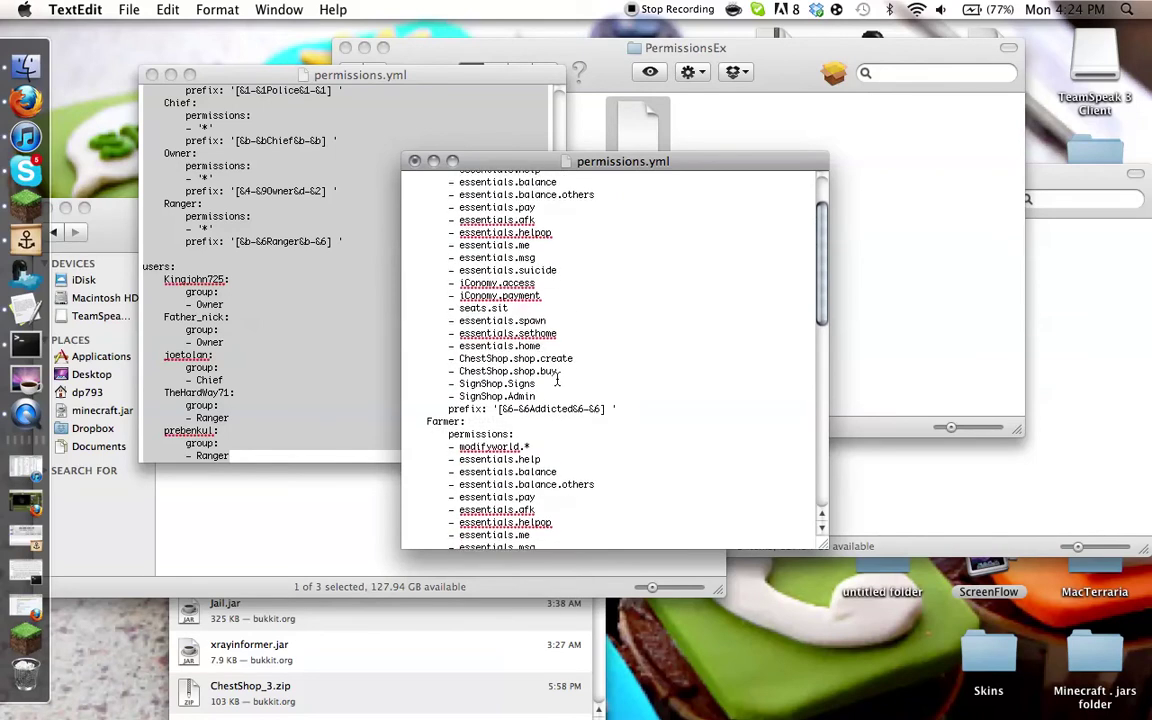
pyautogui.moveTo(463, 425); pyautogui.dragTo(428, 426)
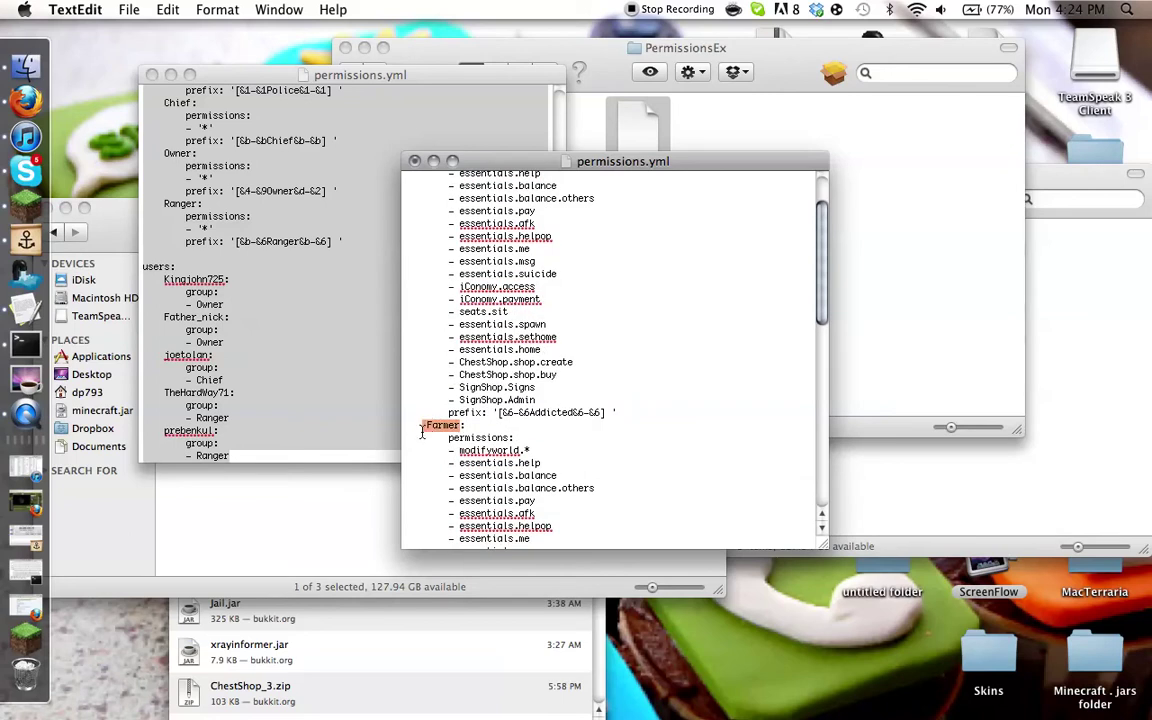
pyautogui.press('BackSpace')
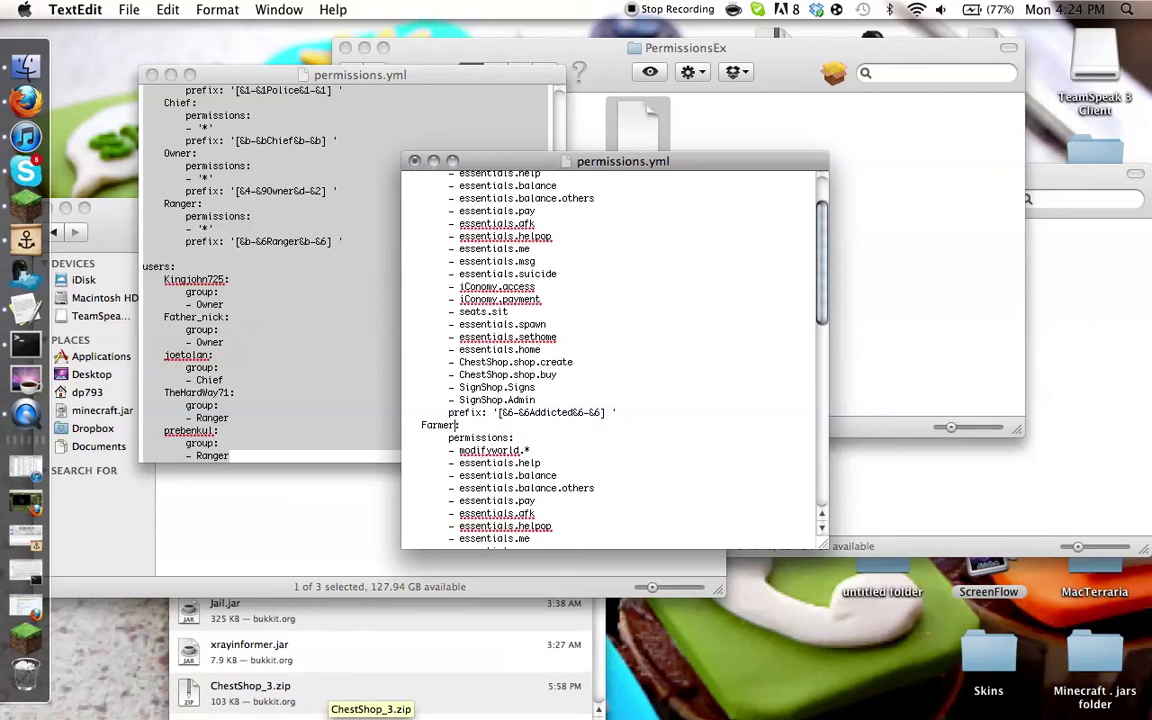
pyautogui.scroll(5, 424, 347)
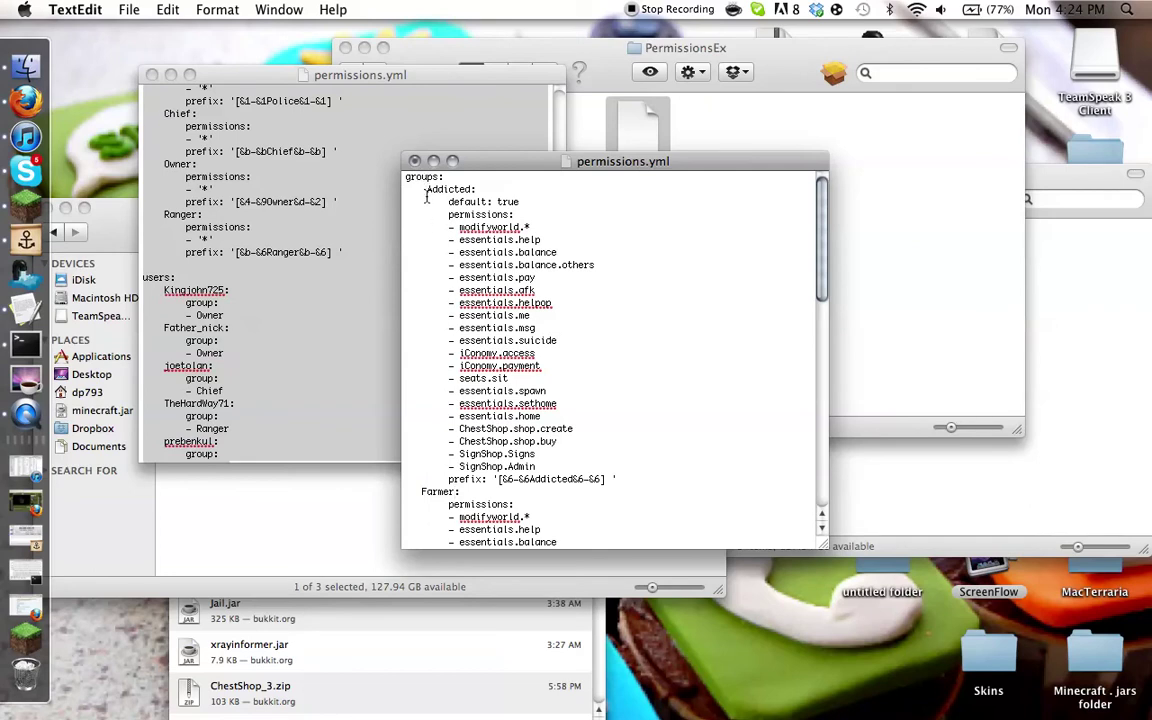
pyautogui.moveTo(426, 195)
pyautogui.mouseDown()
pyautogui.moveTo(444, 486)
pyautogui.moveTo(428, 497)
pyautogui.moveTo(420, 254)
pyautogui.mouseUp()
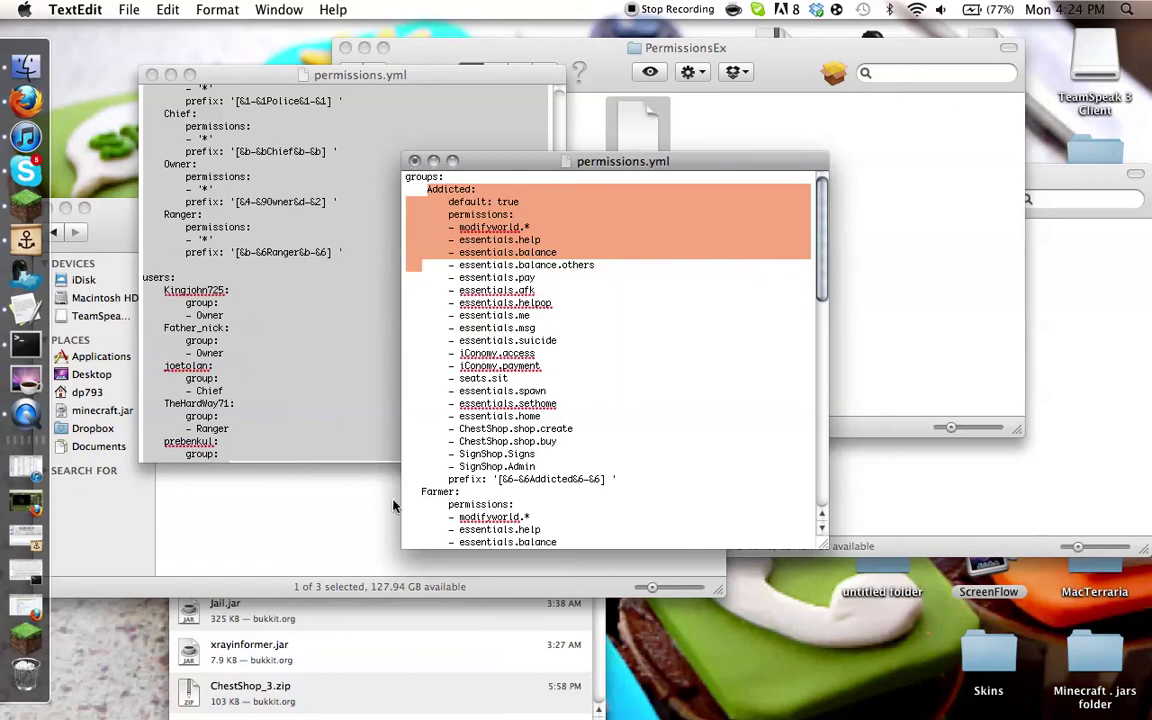
pyautogui.click(421, 482)
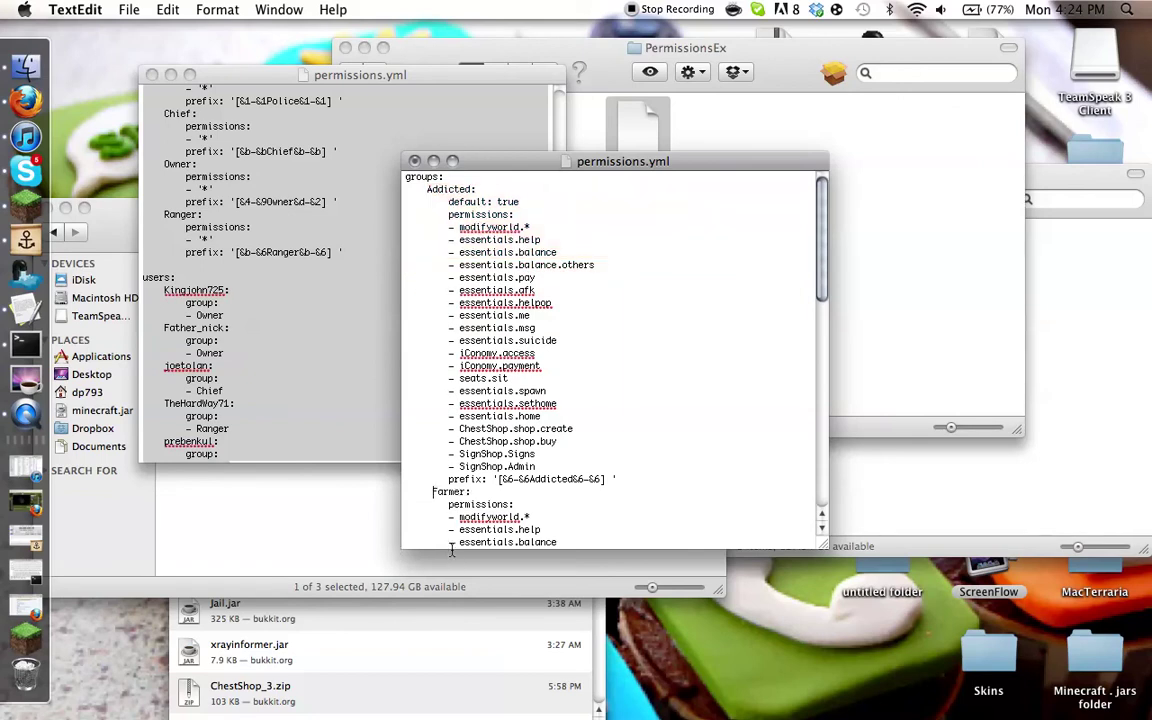
# Change the Ranger prefix colour code from &6 to &5, giving '[&b-&5Ranger&b-&6]'.
pyautogui.scroll(-6, 550, 476)
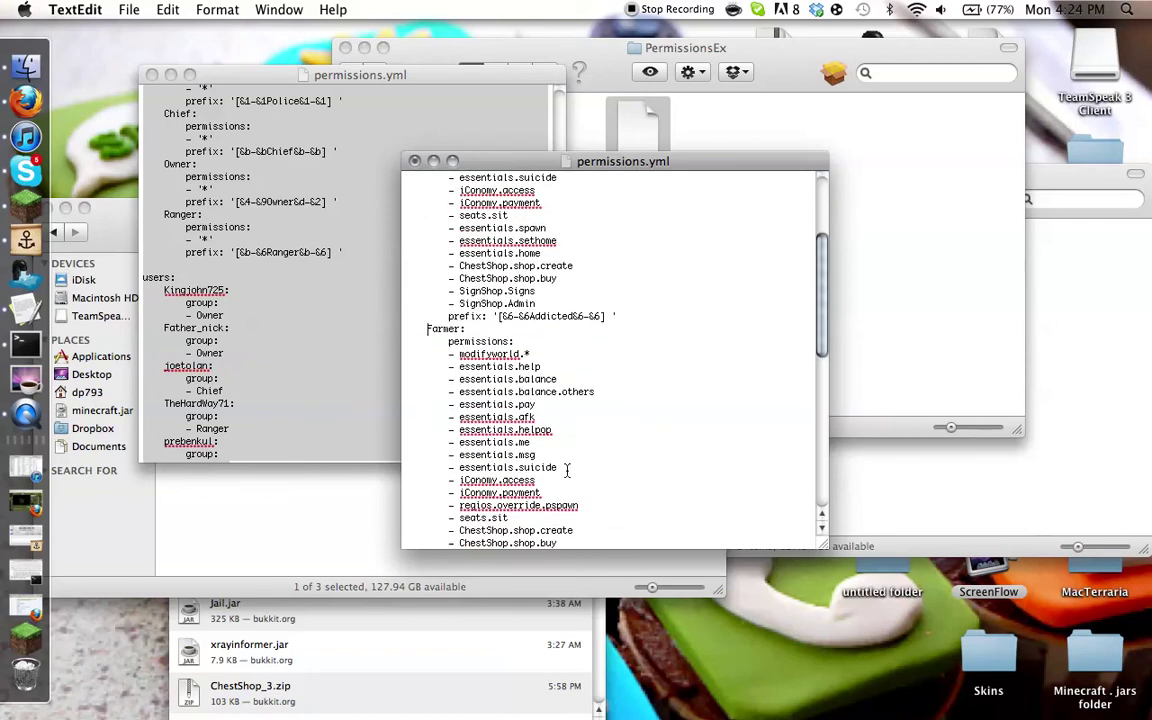
pyautogui.scroll(-5, 539, 500)
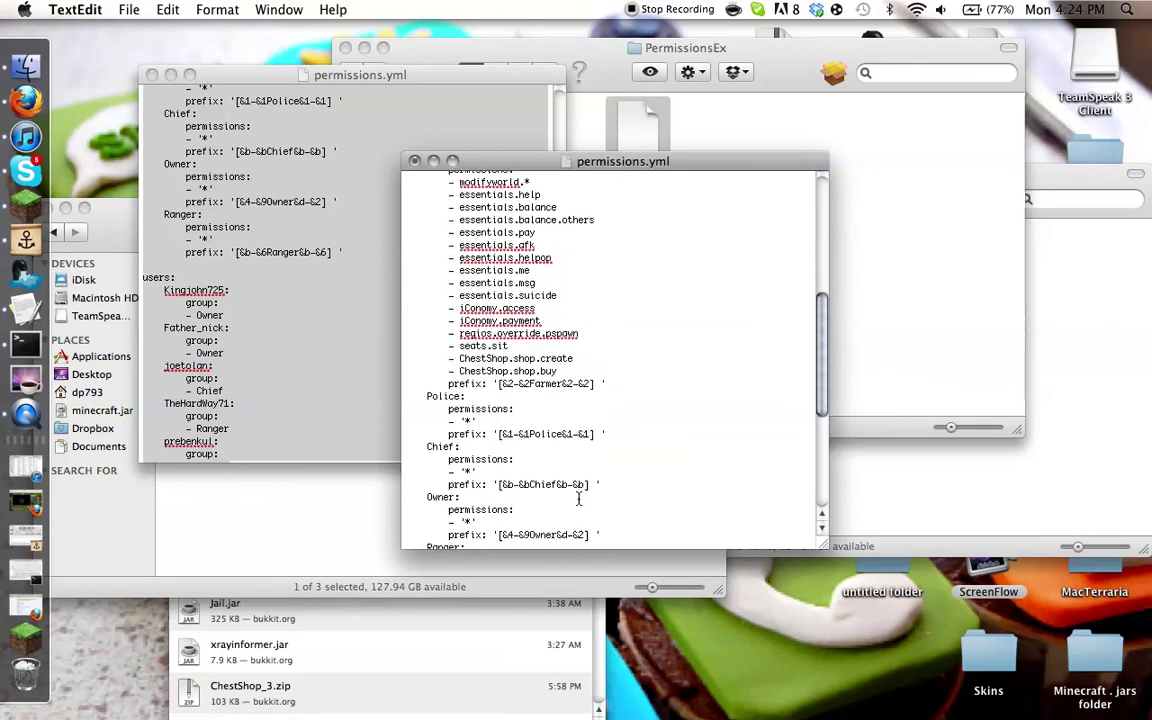
pyautogui.scroll(-3, 513, 468)
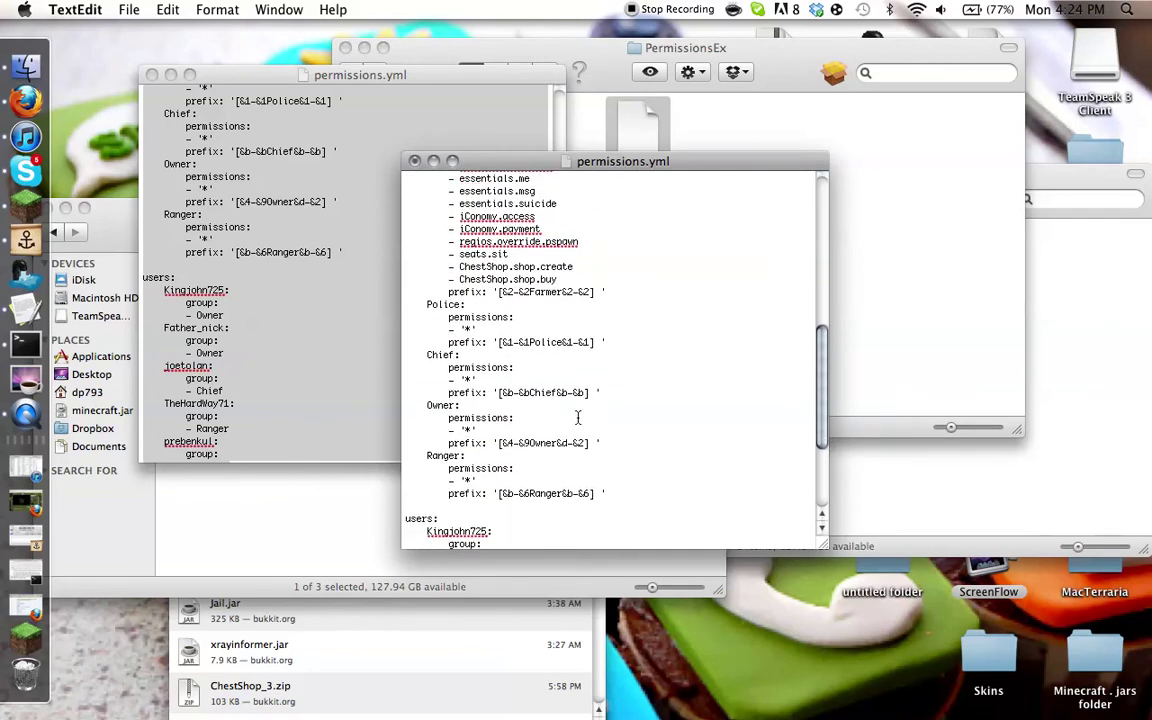
pyautogui.scroll(-3, 580, 470)
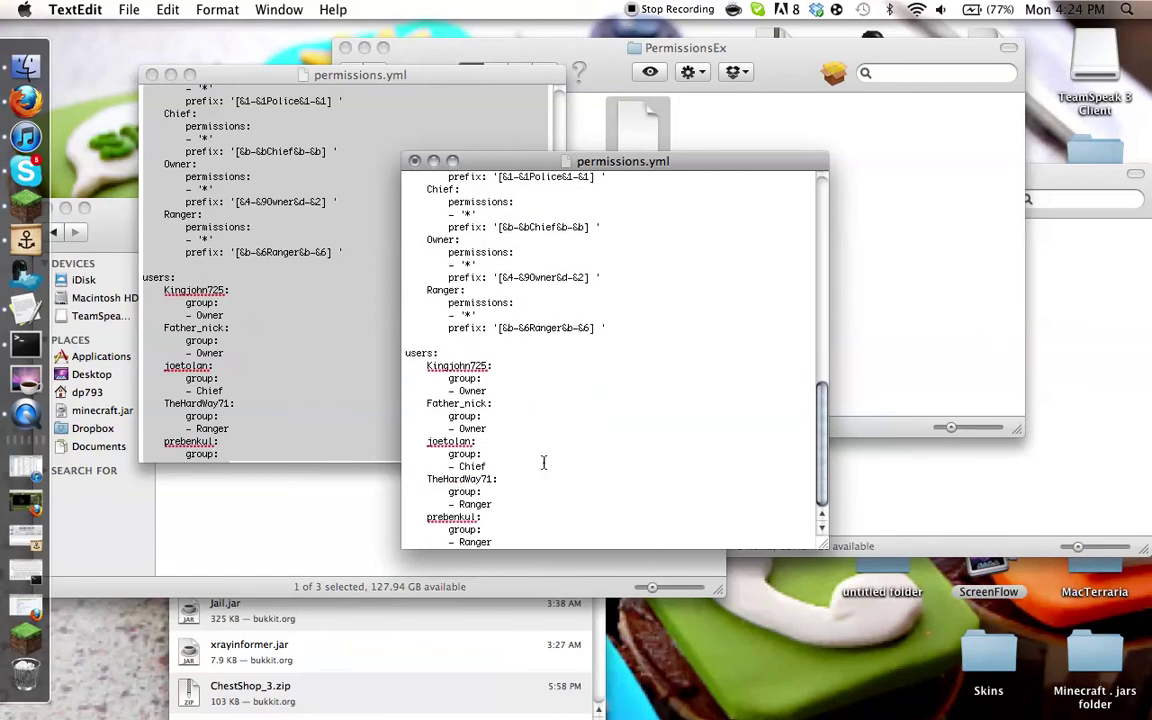
pyautogui.moveTo(489, 428)
pyautogui.mouseDown()
pyautogui.moveTo(457, 428)
pyautogui.moveTo(548, 450)
pyautogui.mouseUp()
pyautogui.click(553, 401)
pyautogui.press('BackSpace')
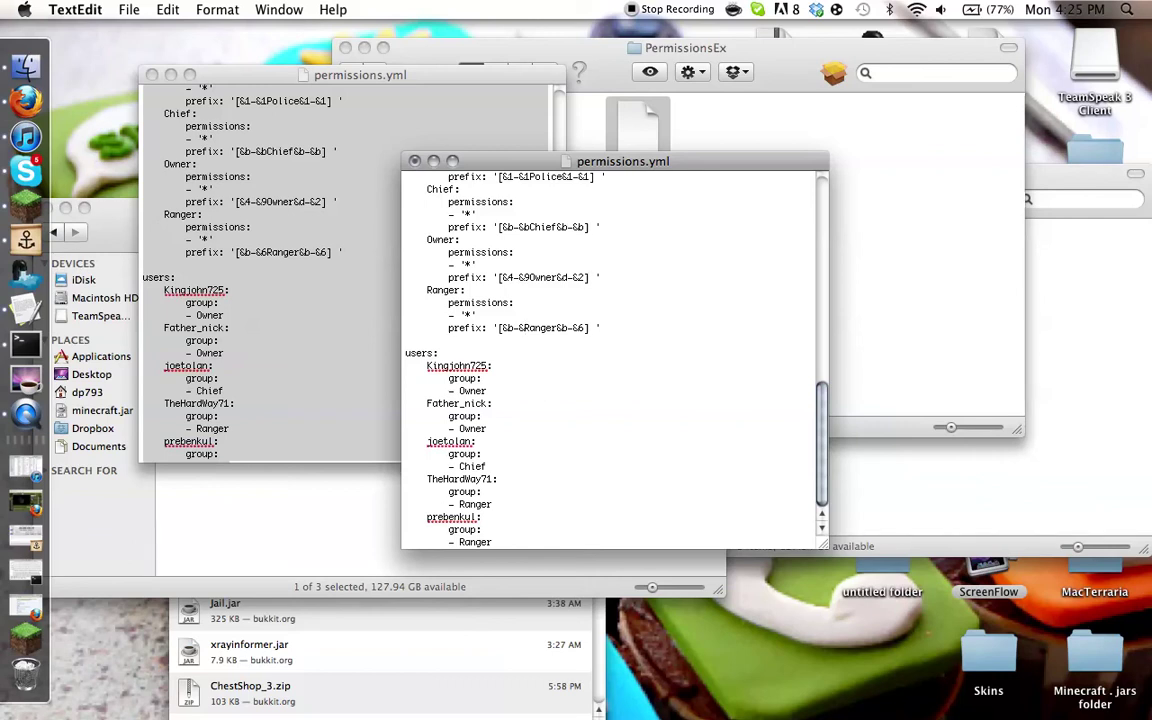
pyautogui.write('5')
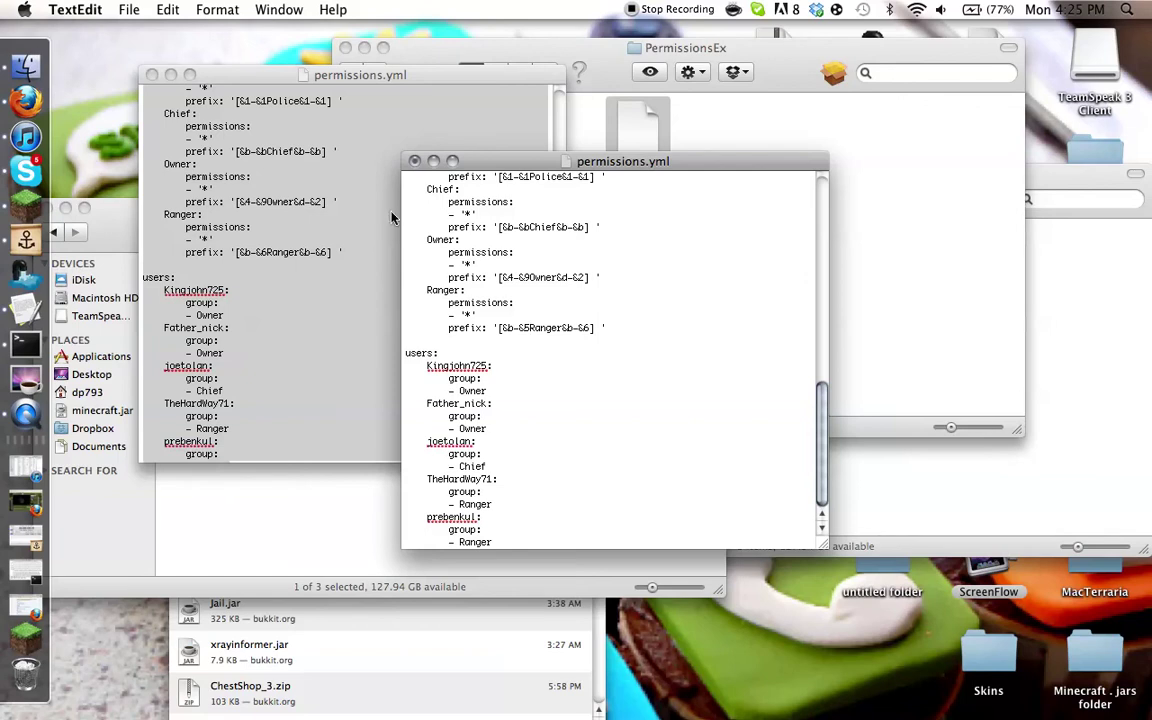
# Save the edited permissions.yml and close both permissions.yml windows.
pyautogui.click(414, 160)
pyautogui.click(786, 262)
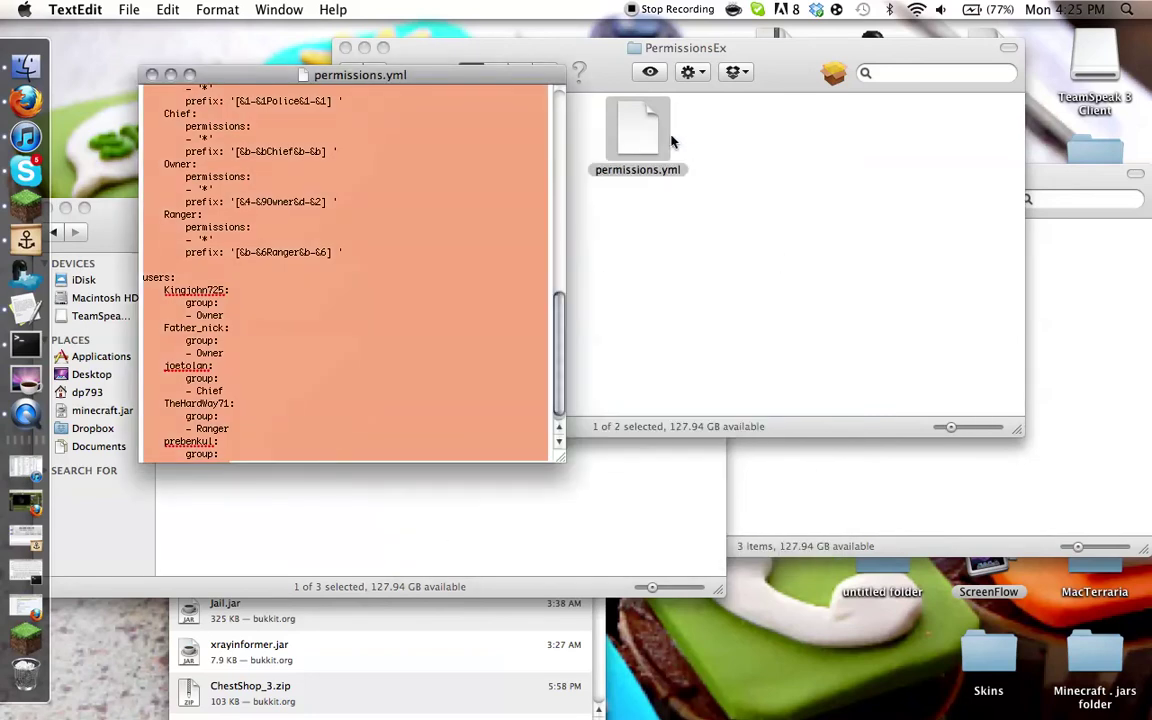
pyautogui.click(152, 75)
# Reopen permissions.yml to verify the saved text, then return Finder to the plugins folder.
pyautogui.click(340, 305)
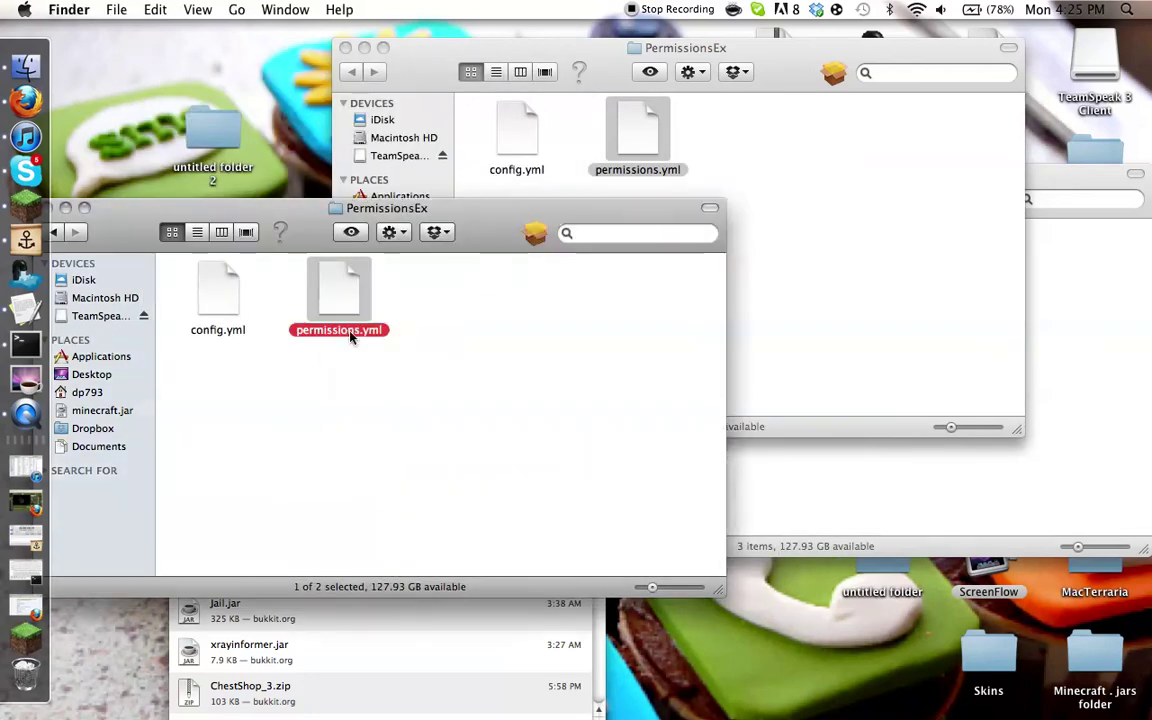
pyautogui.doubleClick(345, 297)
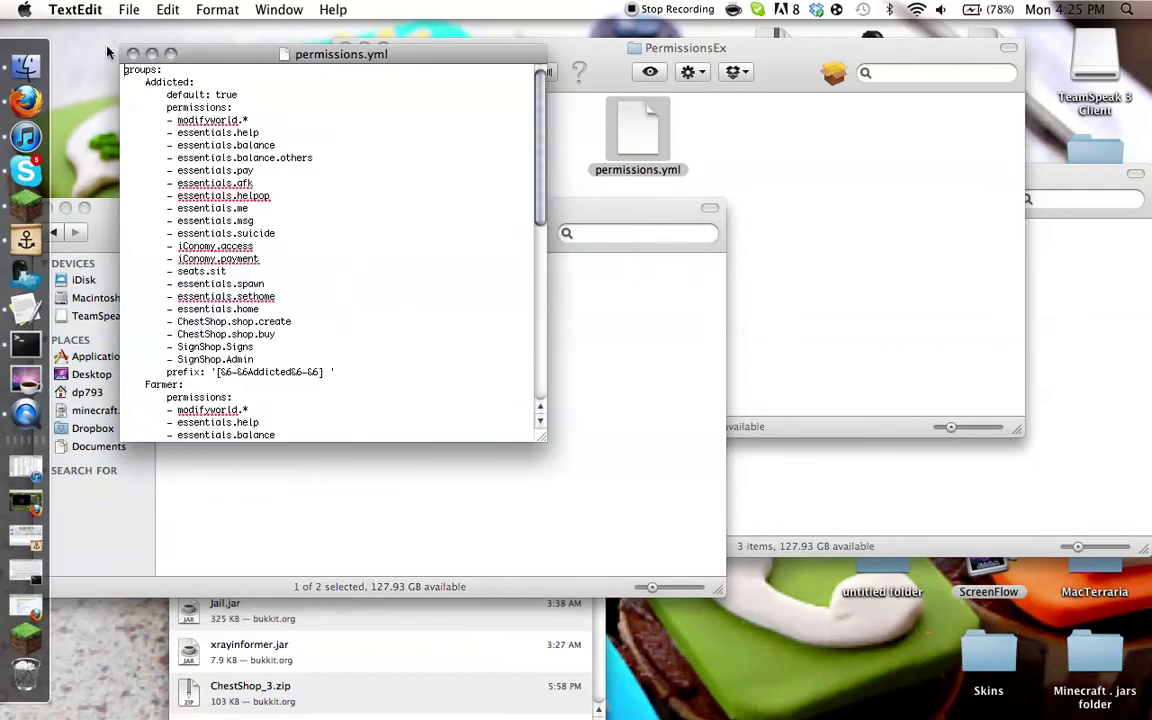
pyautogui.click(132, 53)
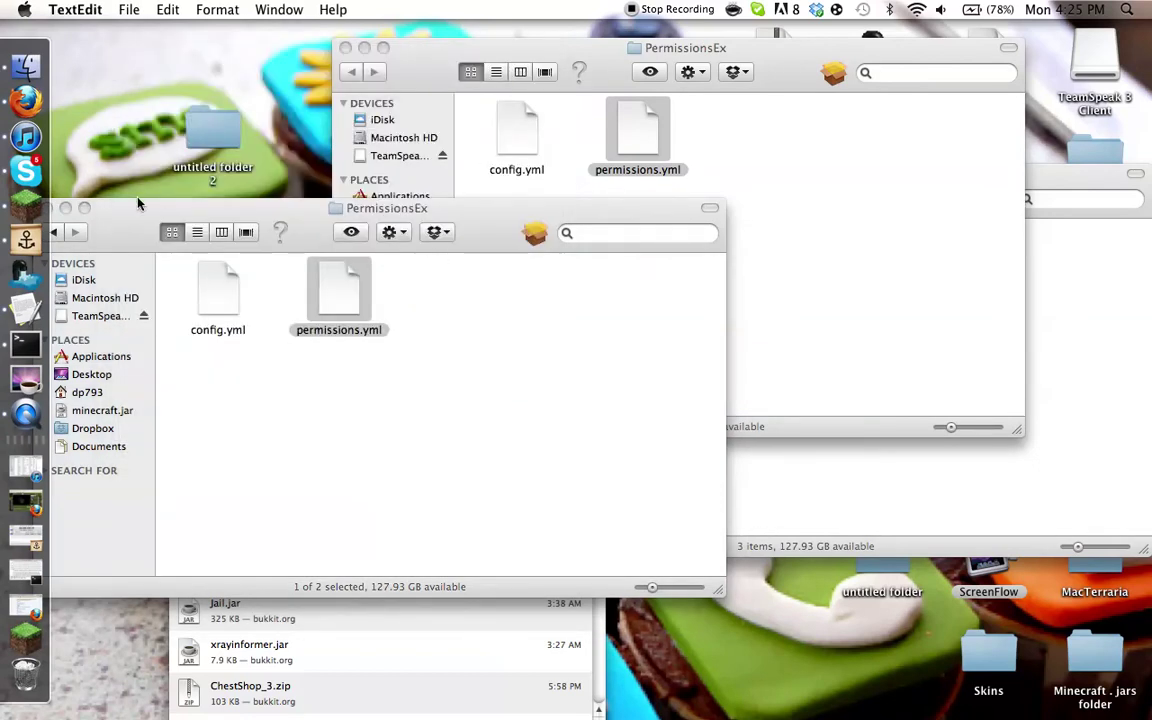
pyautogui.click(56, 233)
pyautogui.click(56, 233)
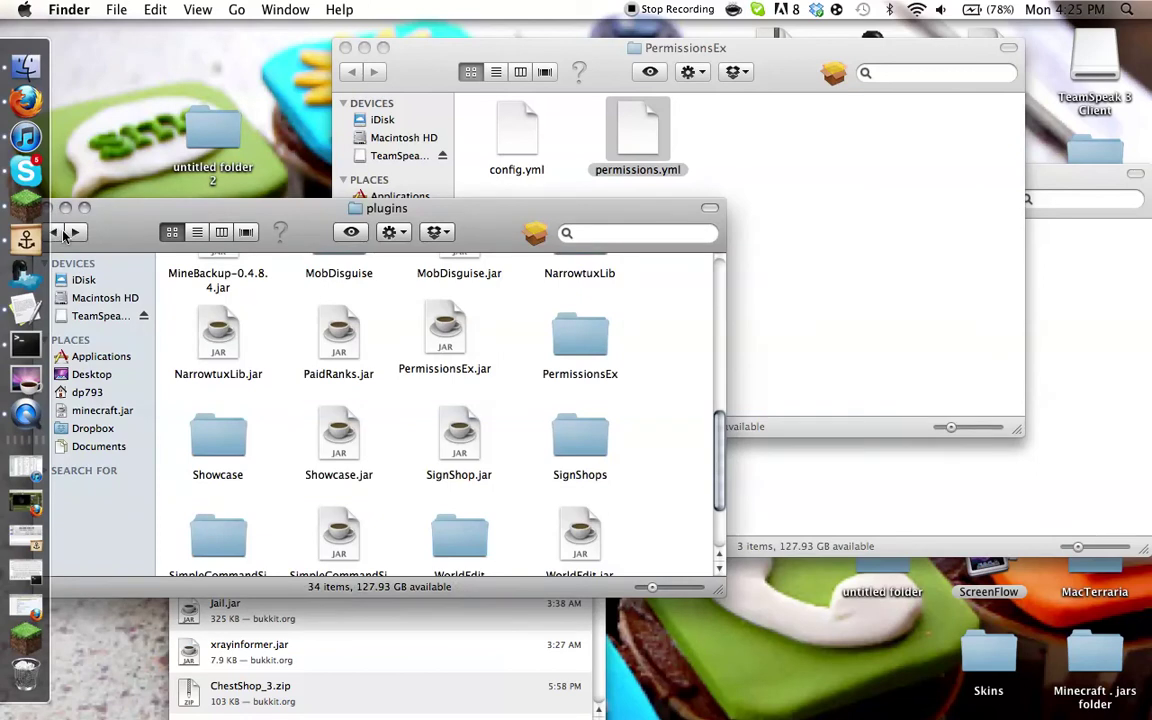
pyautogui.click(27, 200)
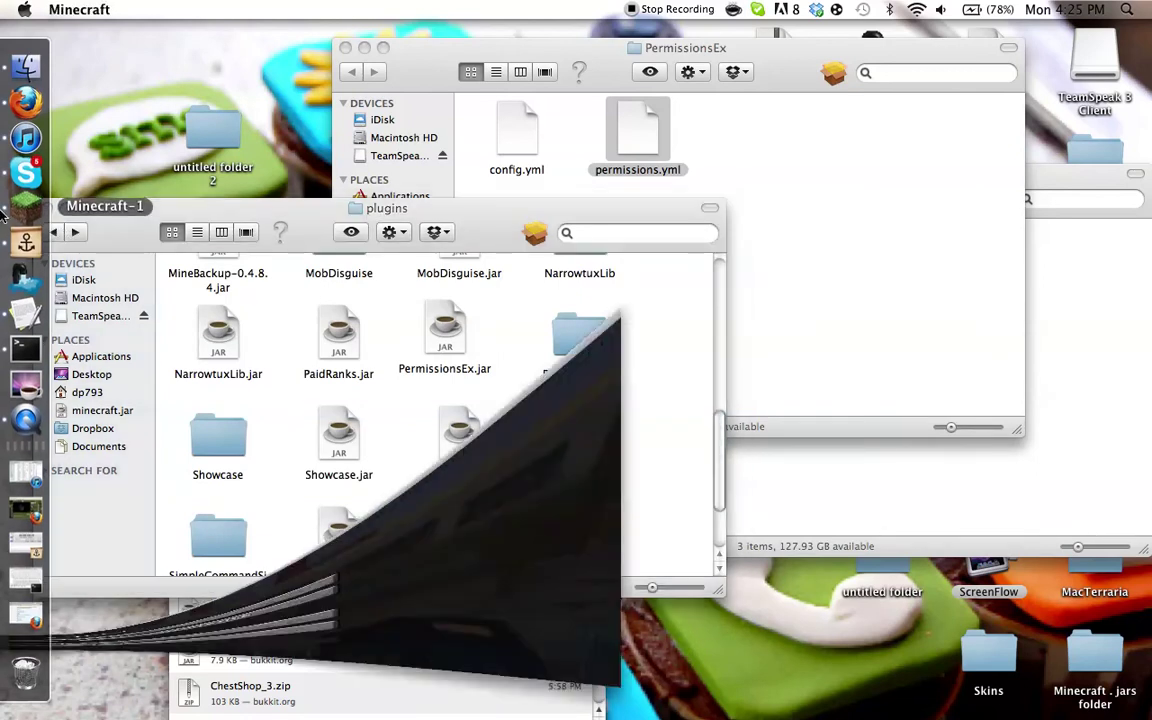
# Reload the server with /reload and send a test chat message to check the Owner prefix.
pyautogui.click(455, 270)
pyautogui.write('t')
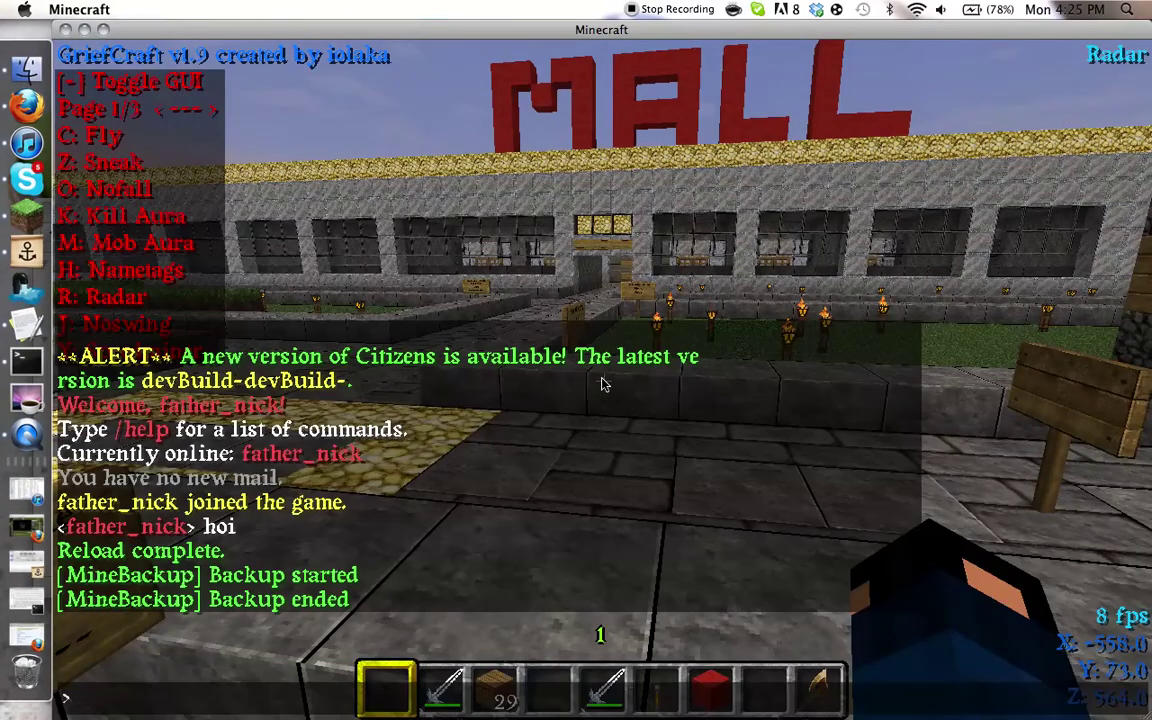
pyautogui.write('/reload')
pyautogui.press('Return')
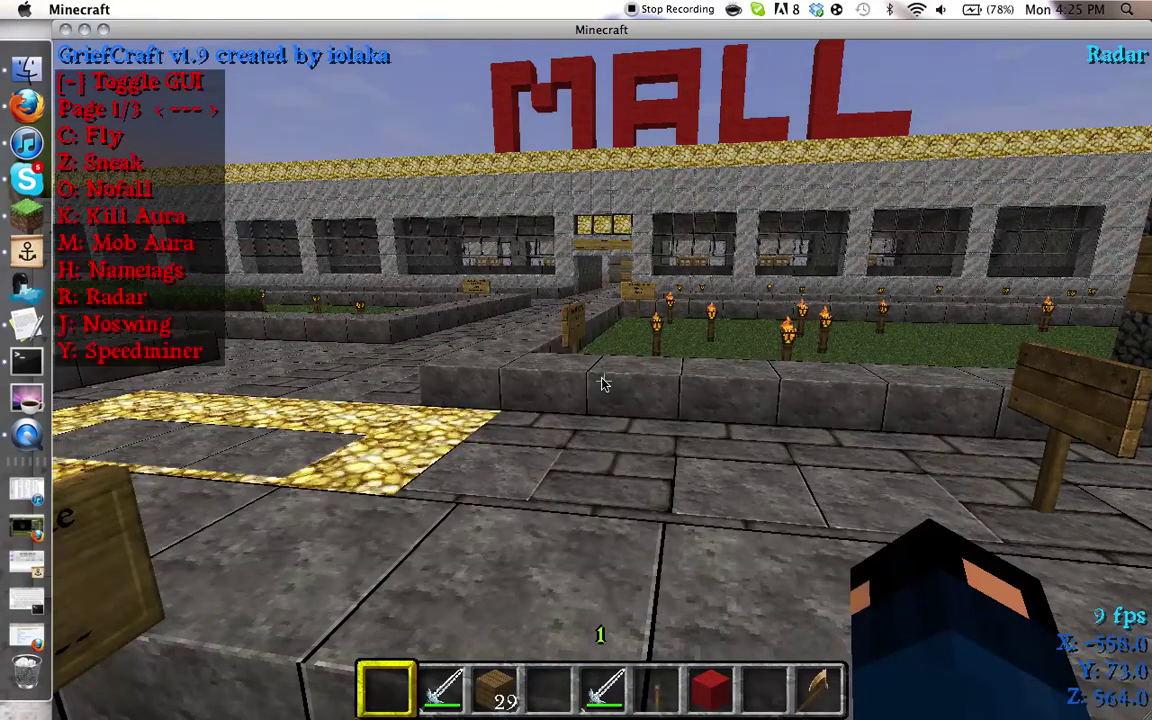
pyautogui.click(602, 384)
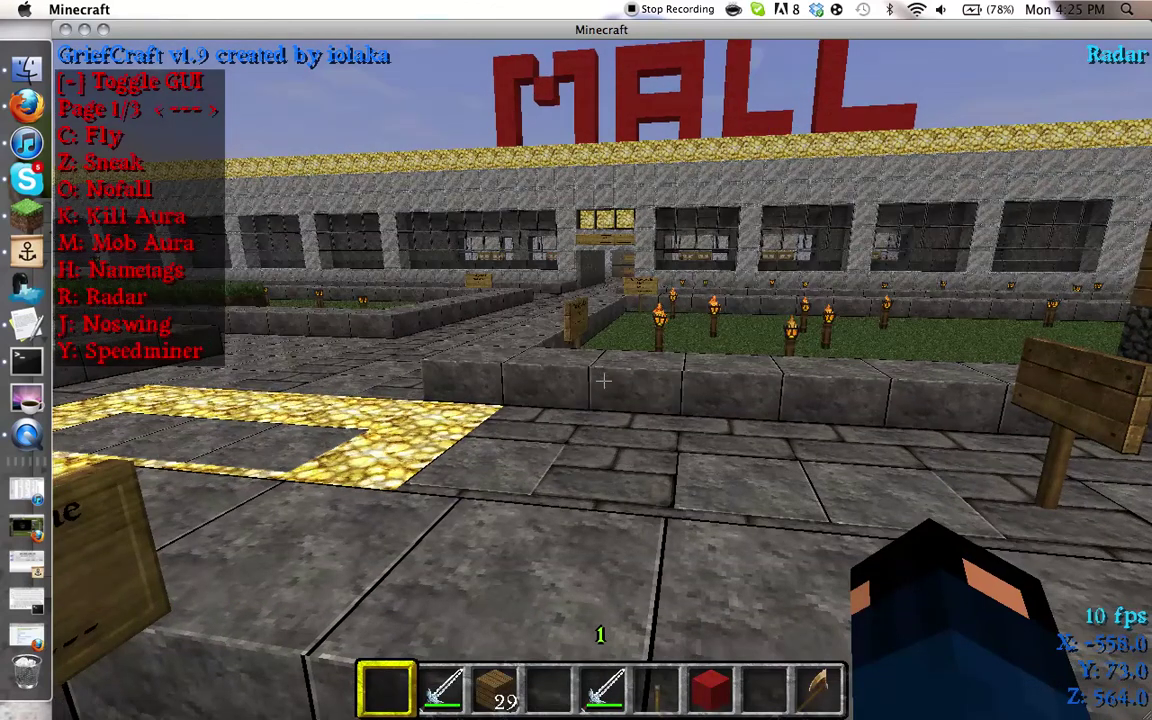
pyautogui.press('2')
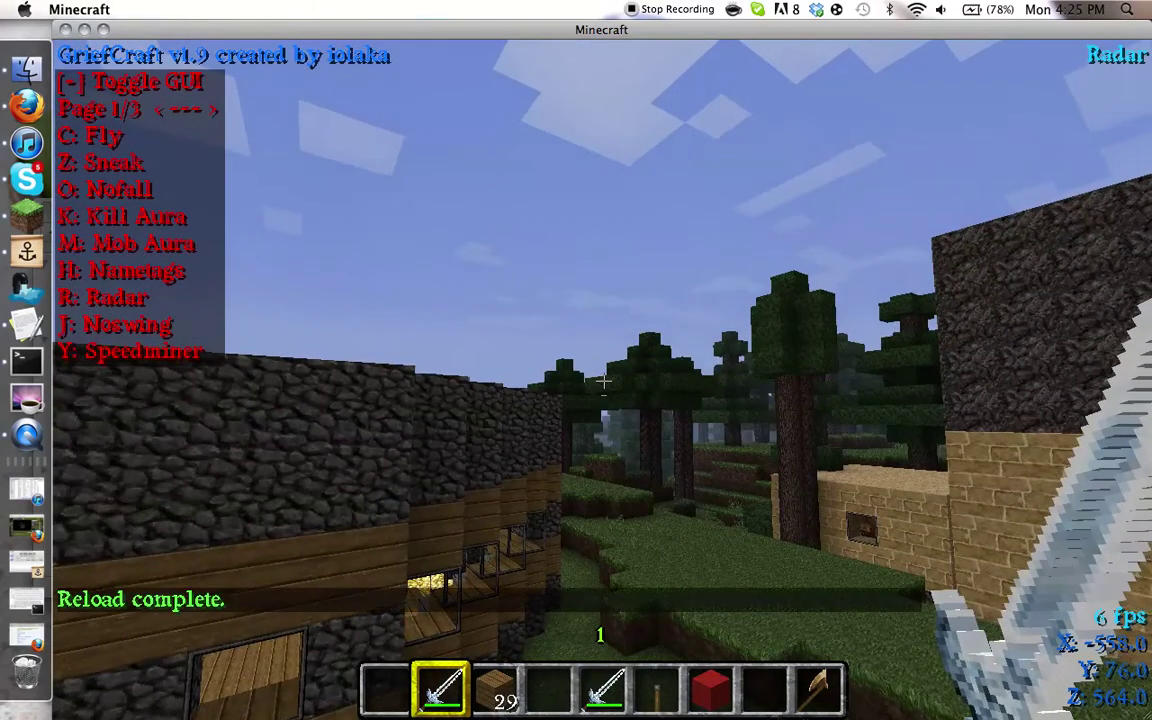
pyautogui.write('th')
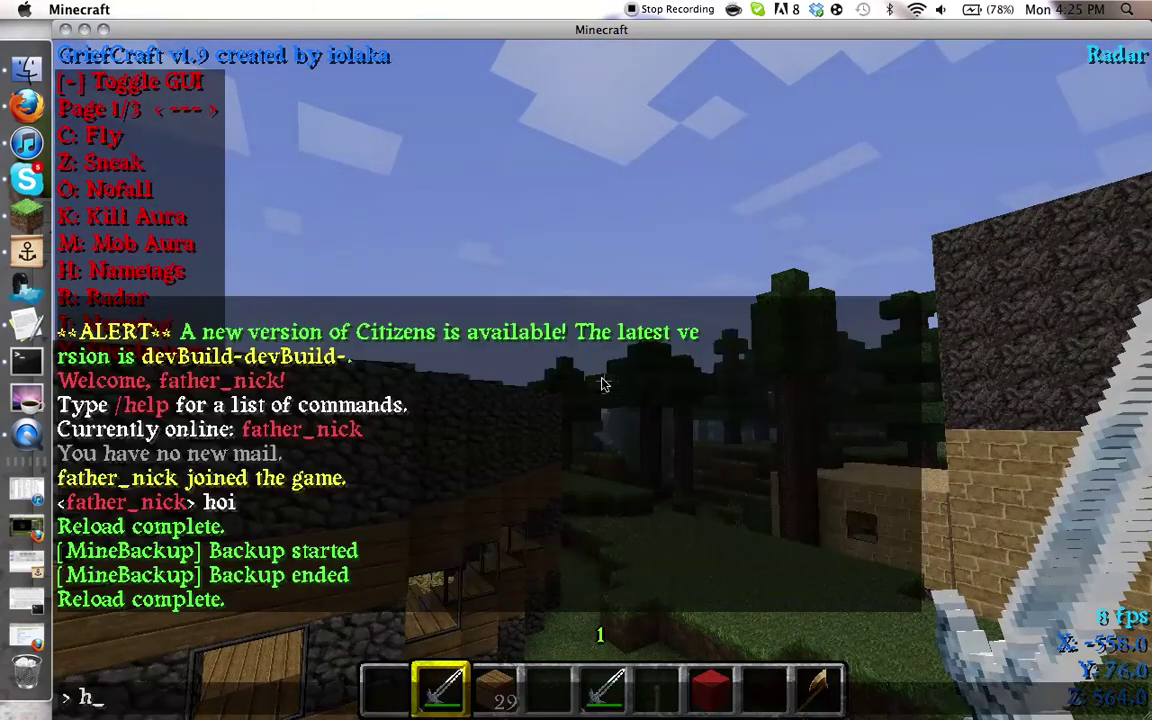
pyautogui.press('Escape')
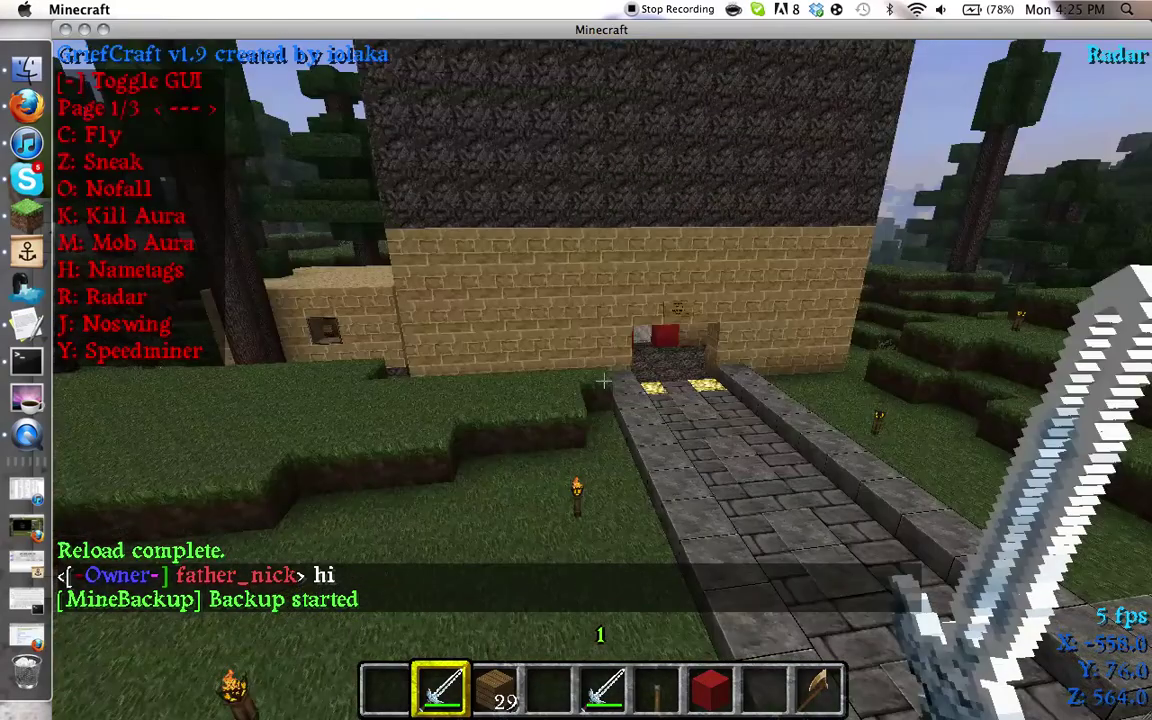
pyautogui.press('f')
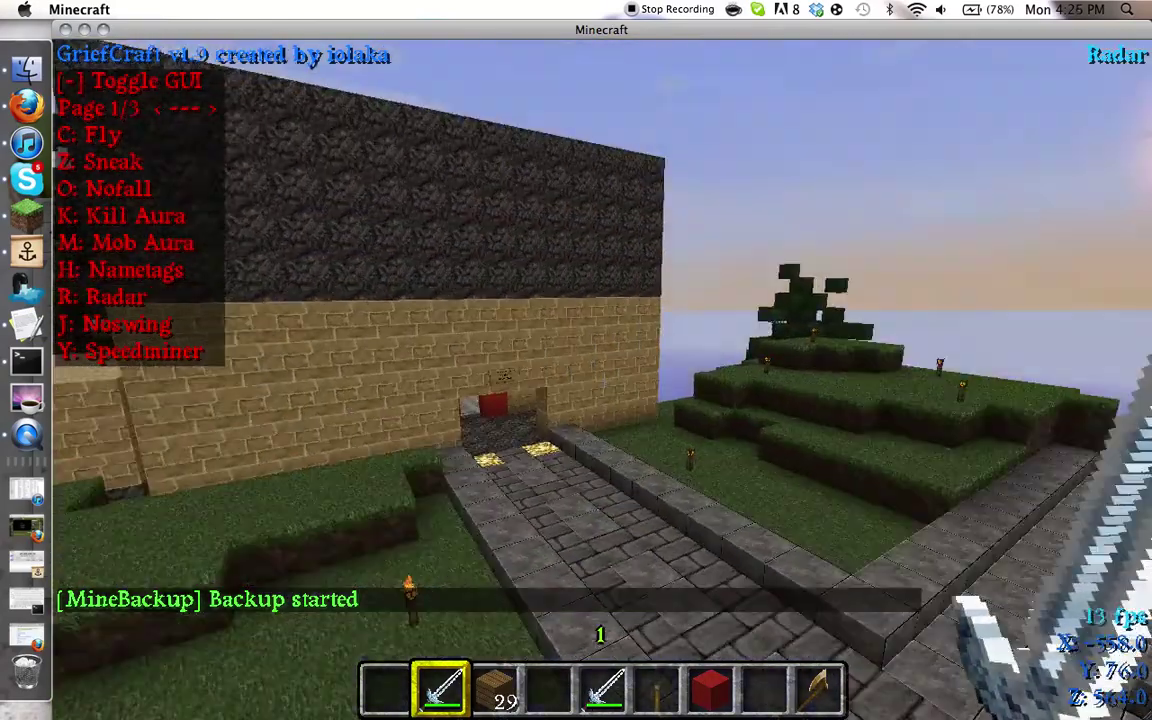
# List the server's plugins with /pl, confirming PermissionsEx is loaded.
pyautogui.press('/')
pyautogui.write('pl')
pyautogui.press('Return')
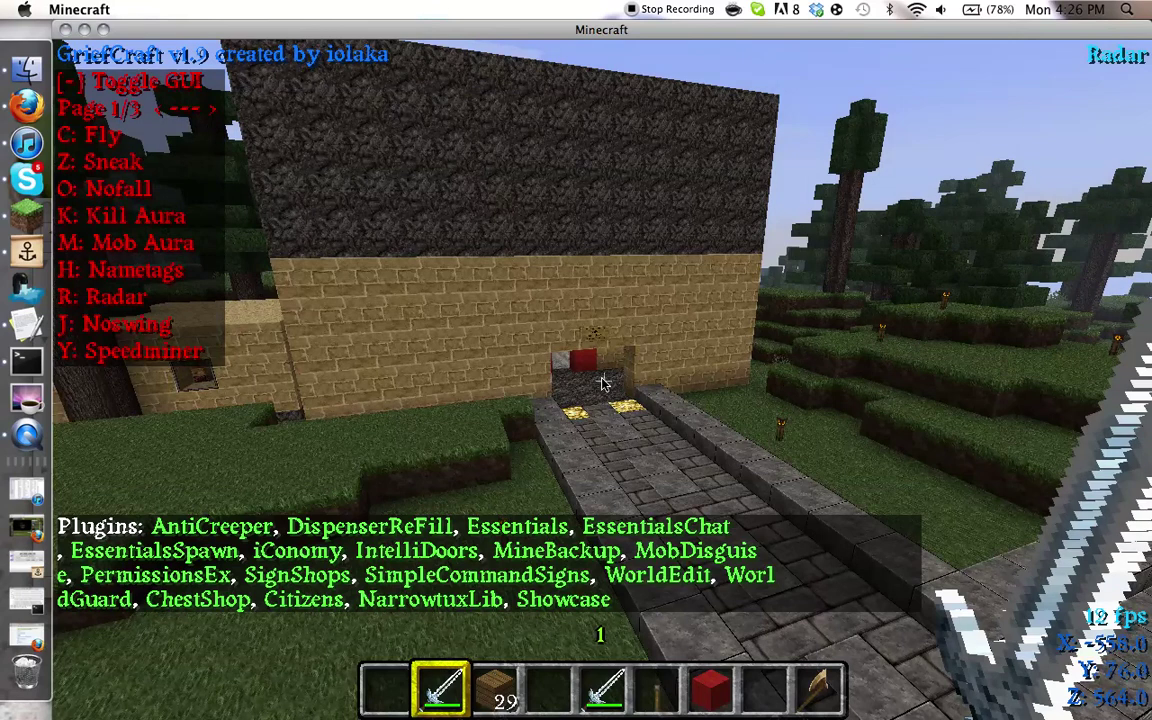
pyautogui.press('Escape')
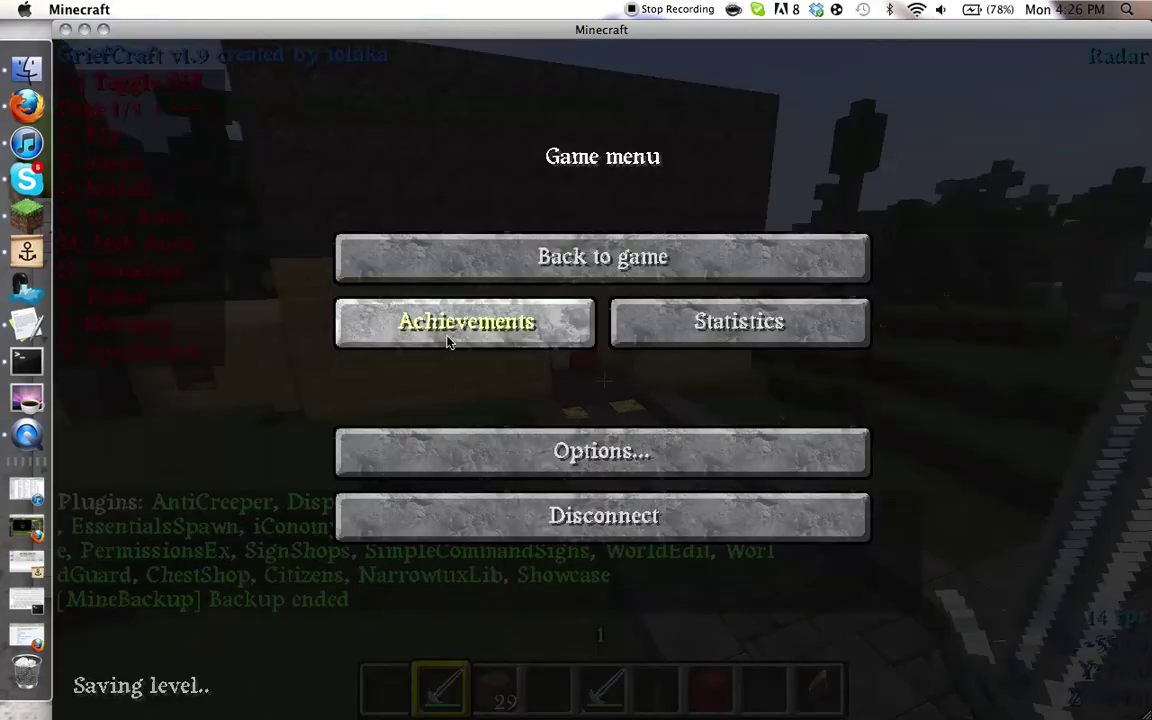
# Minimize Minecraft and close the plugins and PermissionsEx-1.17-package 2 Finder windows.
pyautogui.click(84, 29)
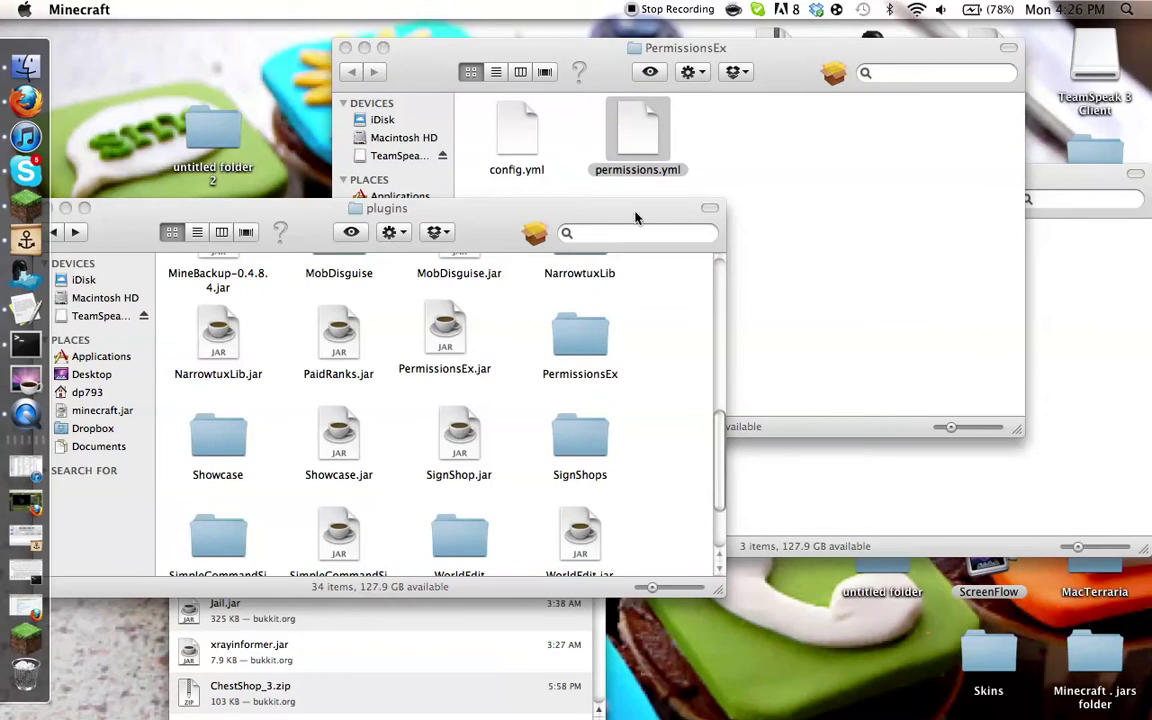
pyautogui.moveTo(157, 208)
pyautogui.mouseDown()
pyautogui.moveTo(100, 195)
pyautogui.moveTo(175, 218)
pyautogui.mouseUp()
pyautogui.click(172, 220)
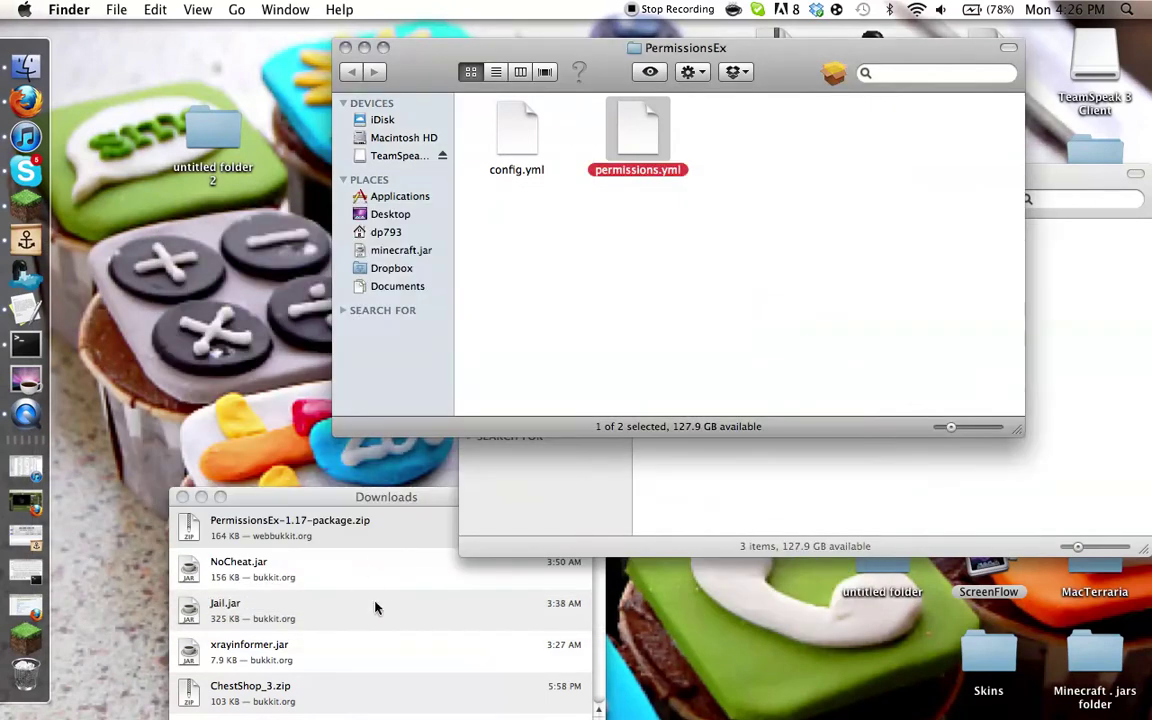
pyautogui.click(540, 511)
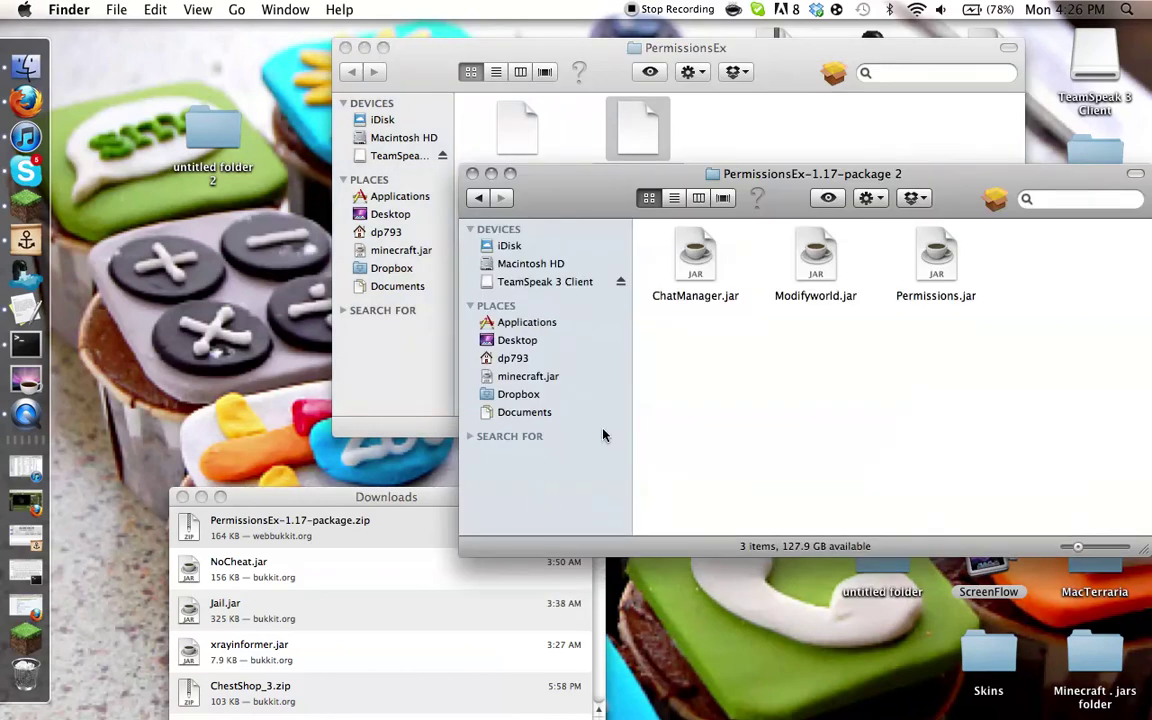
pyautogui.click(472, 174)
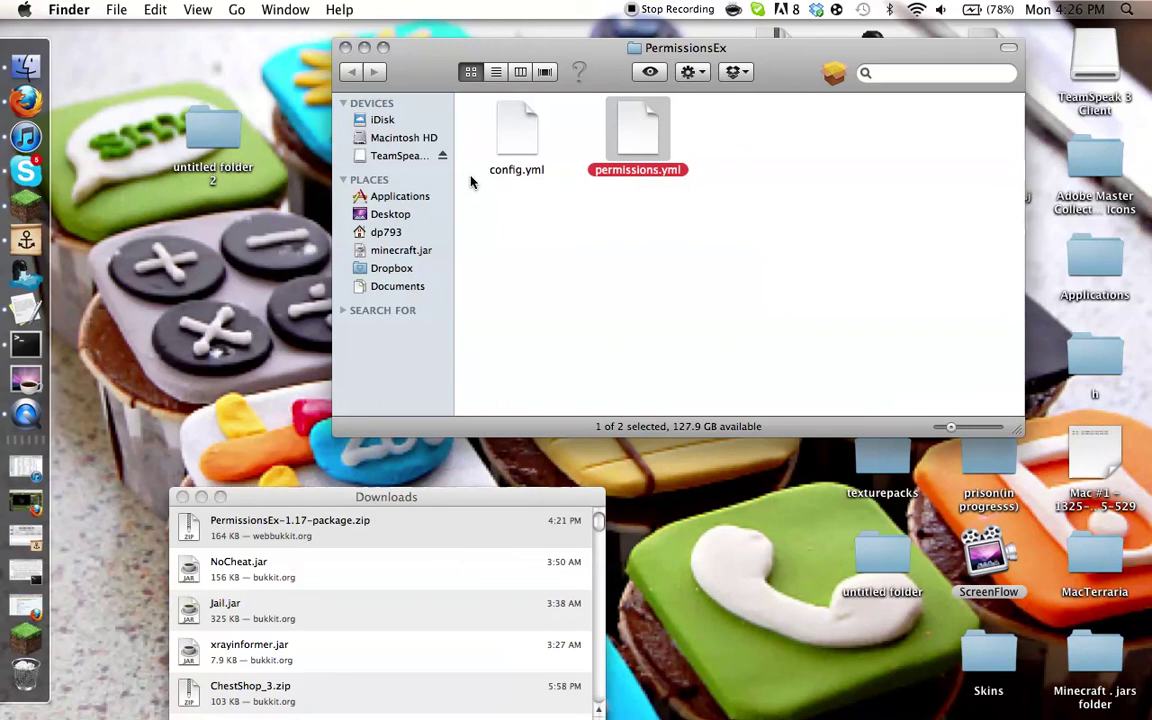
pyautogui.click(1032, 562)
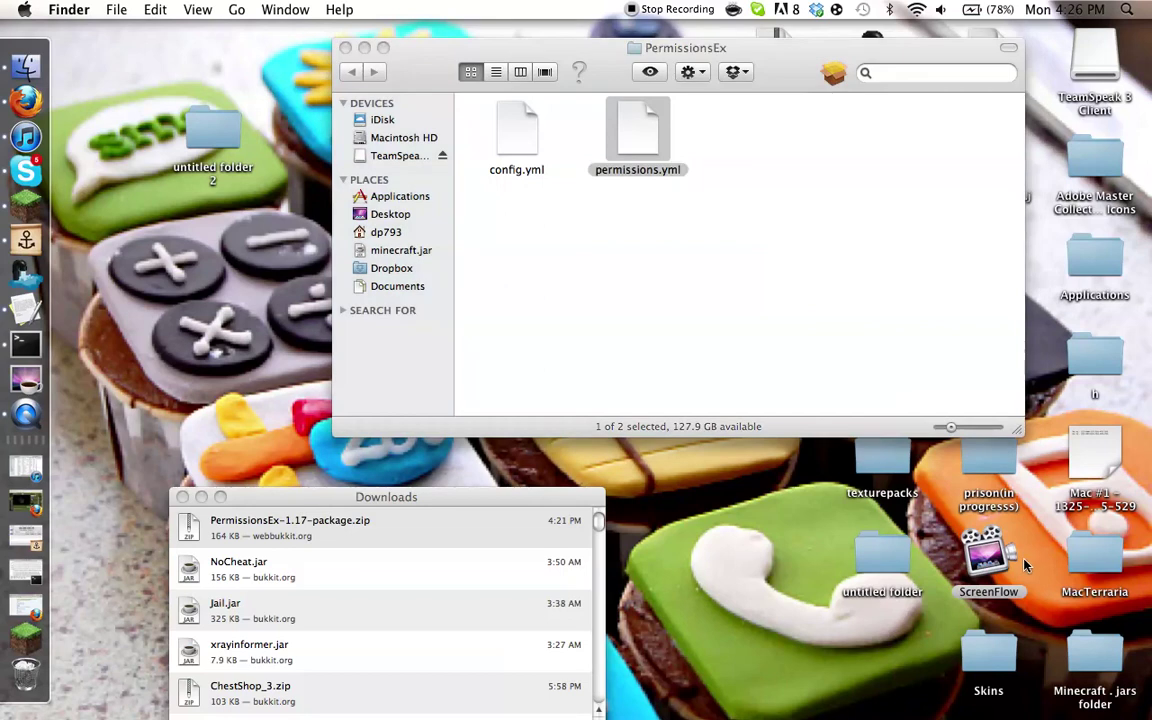